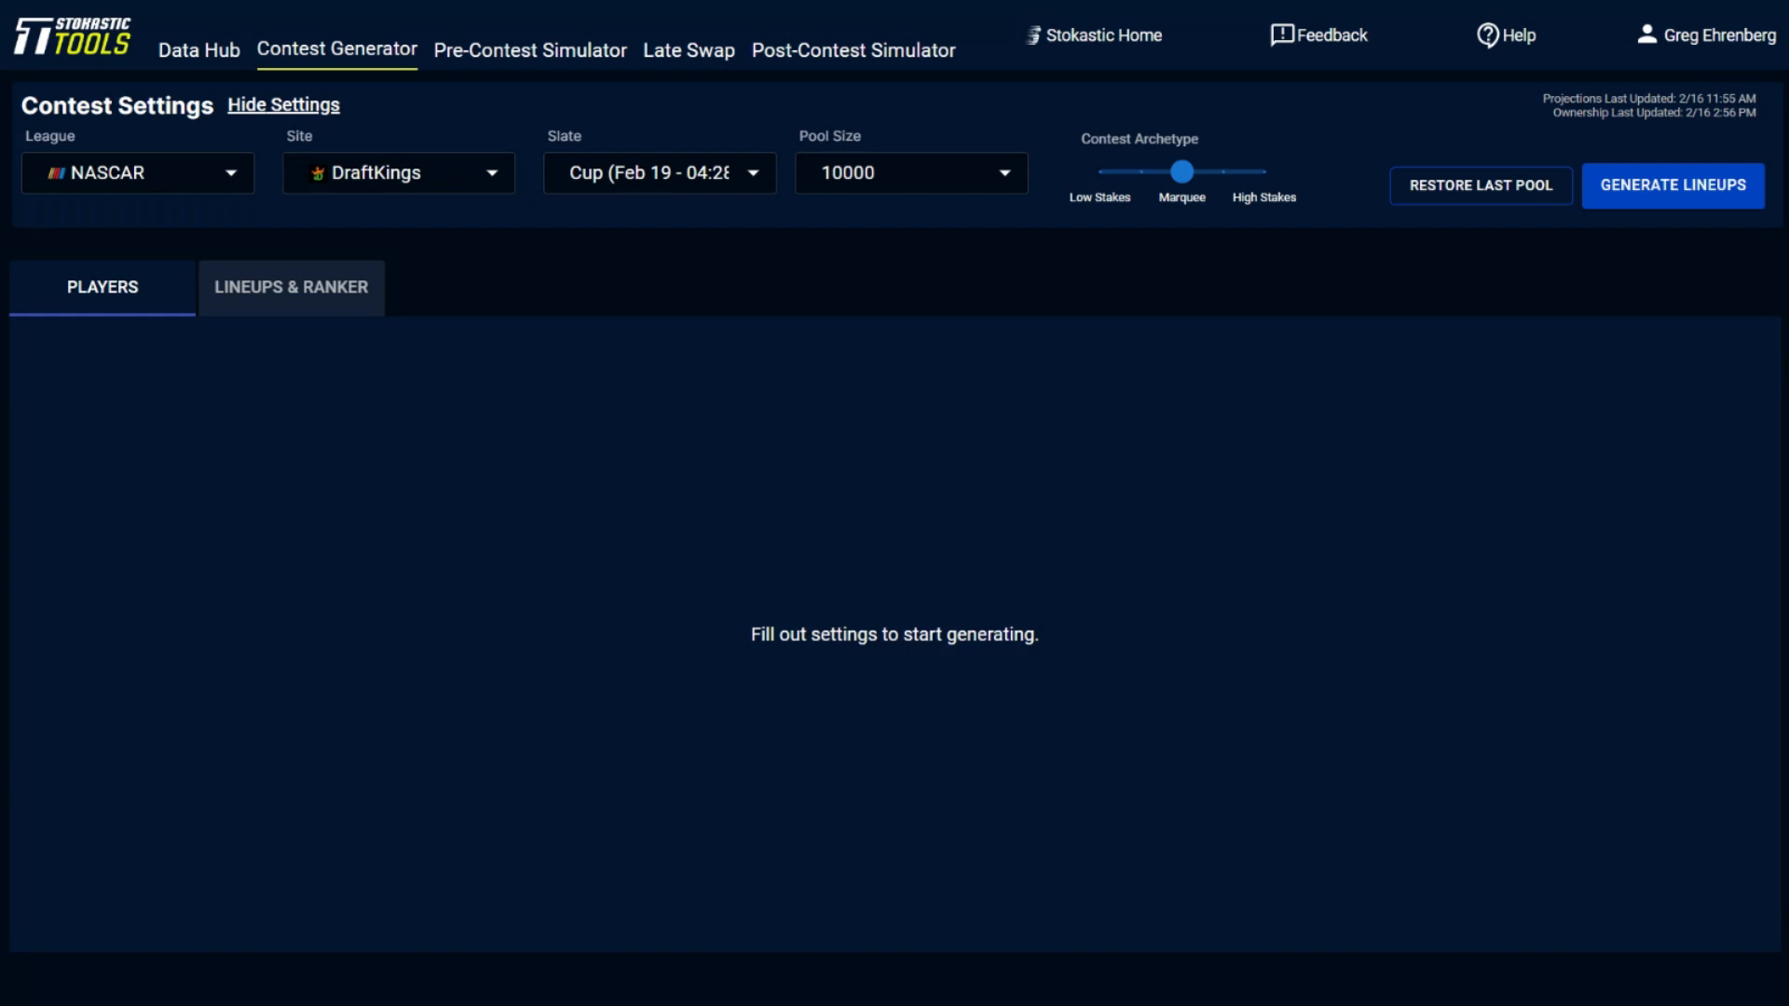
Step: Generate lineups for the NASCAR Cup slate on DraftKings with a pool size of 10000 and the Marquee contest archetype
{"action": "left_click", "coordinate": [878, 186]}
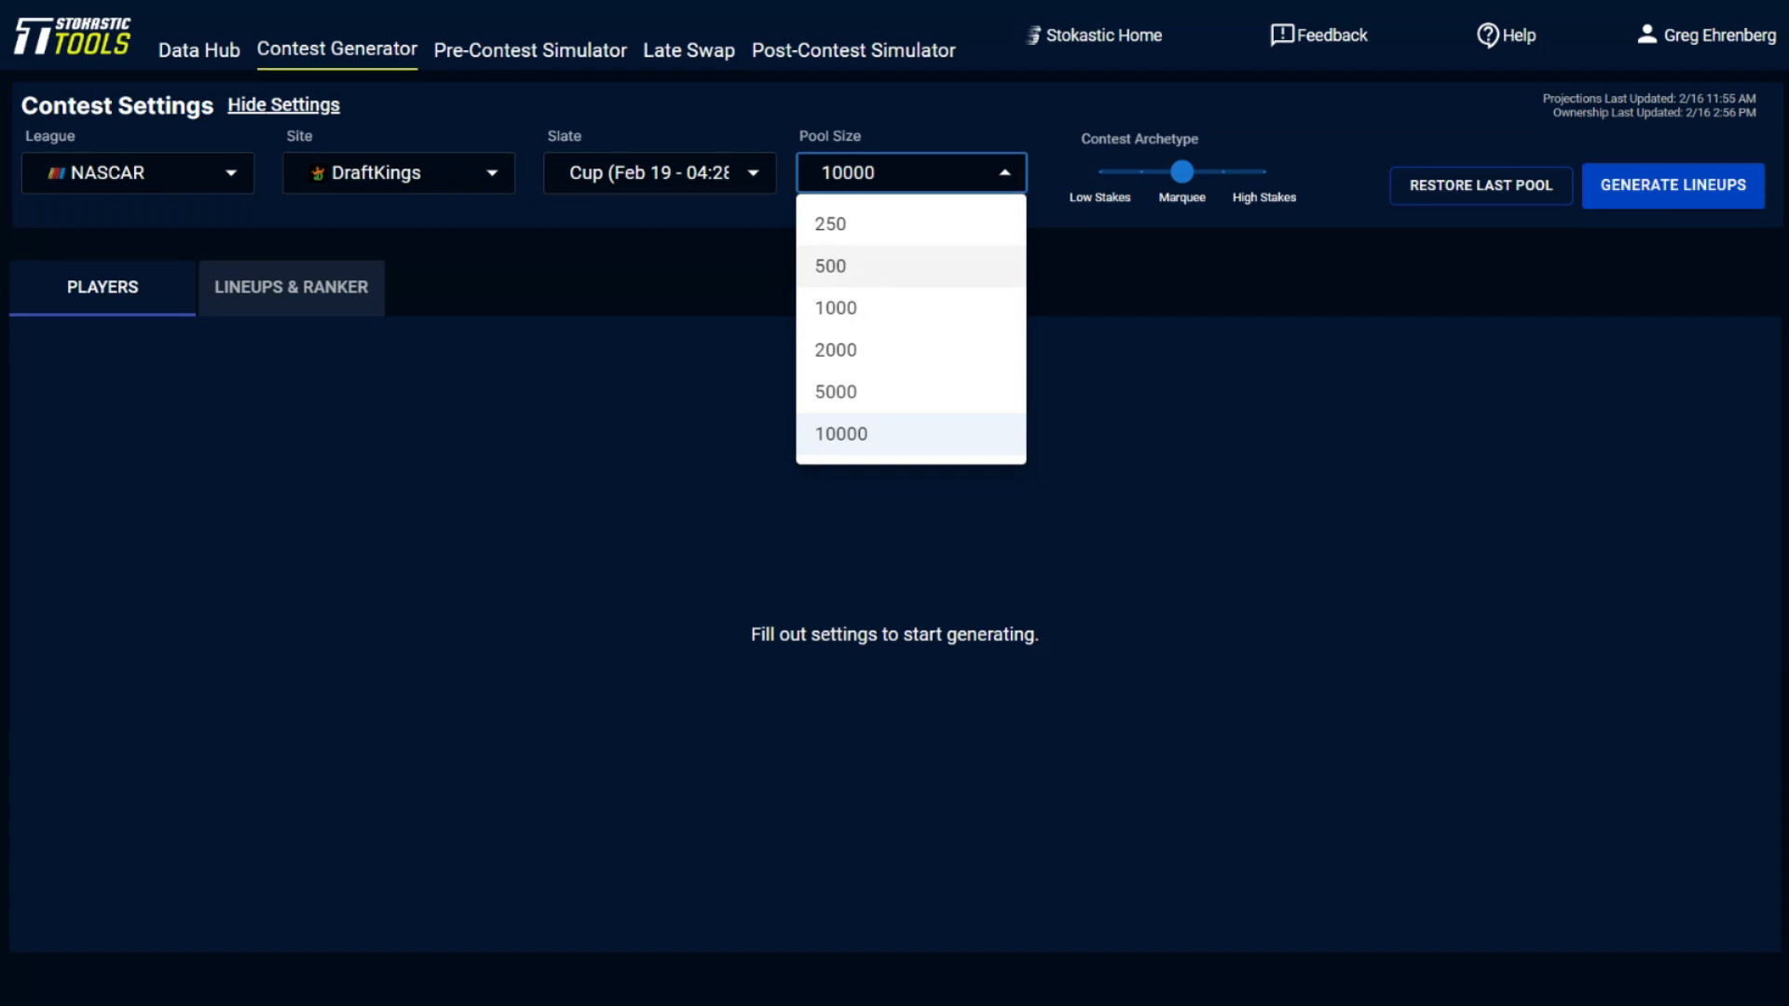
{"action": "left_click", "coordinate": [882, 432]}
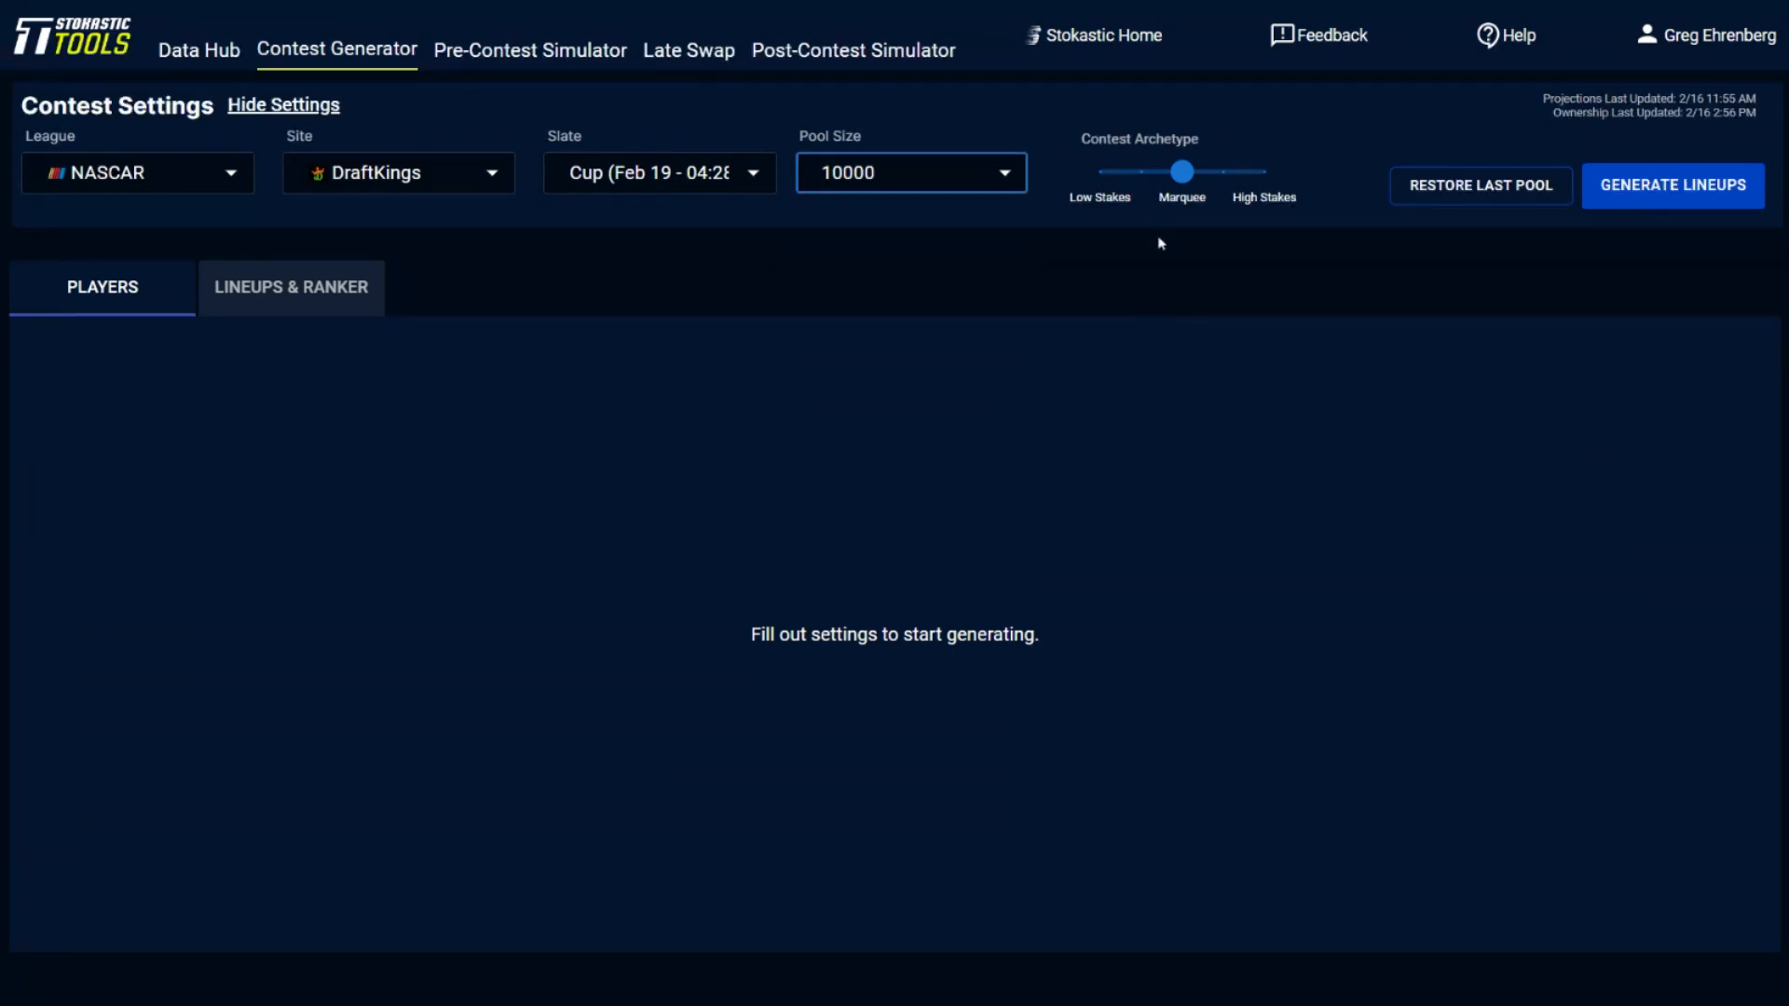
{"action": "left_click", "coordinate": [1266, 176]}
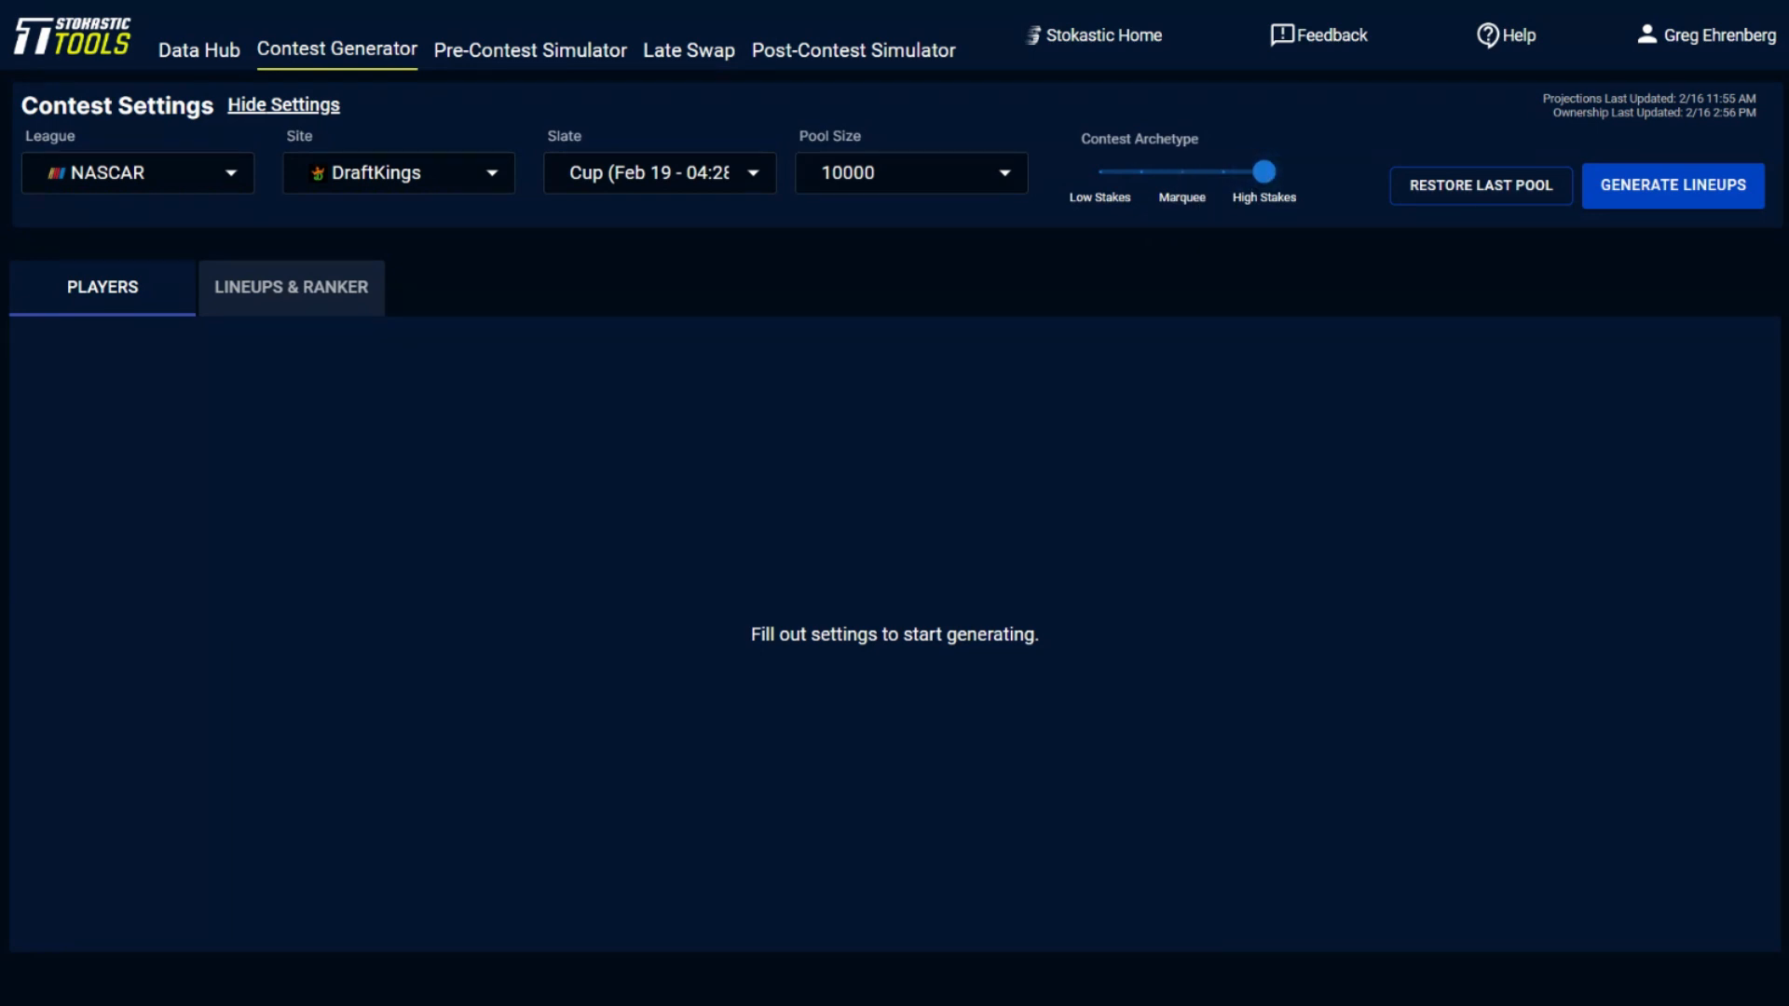
{"action": "left_click", "coordinate": [1181, 174]}
{"action": "left_click", "coordinate": [485, 186]}
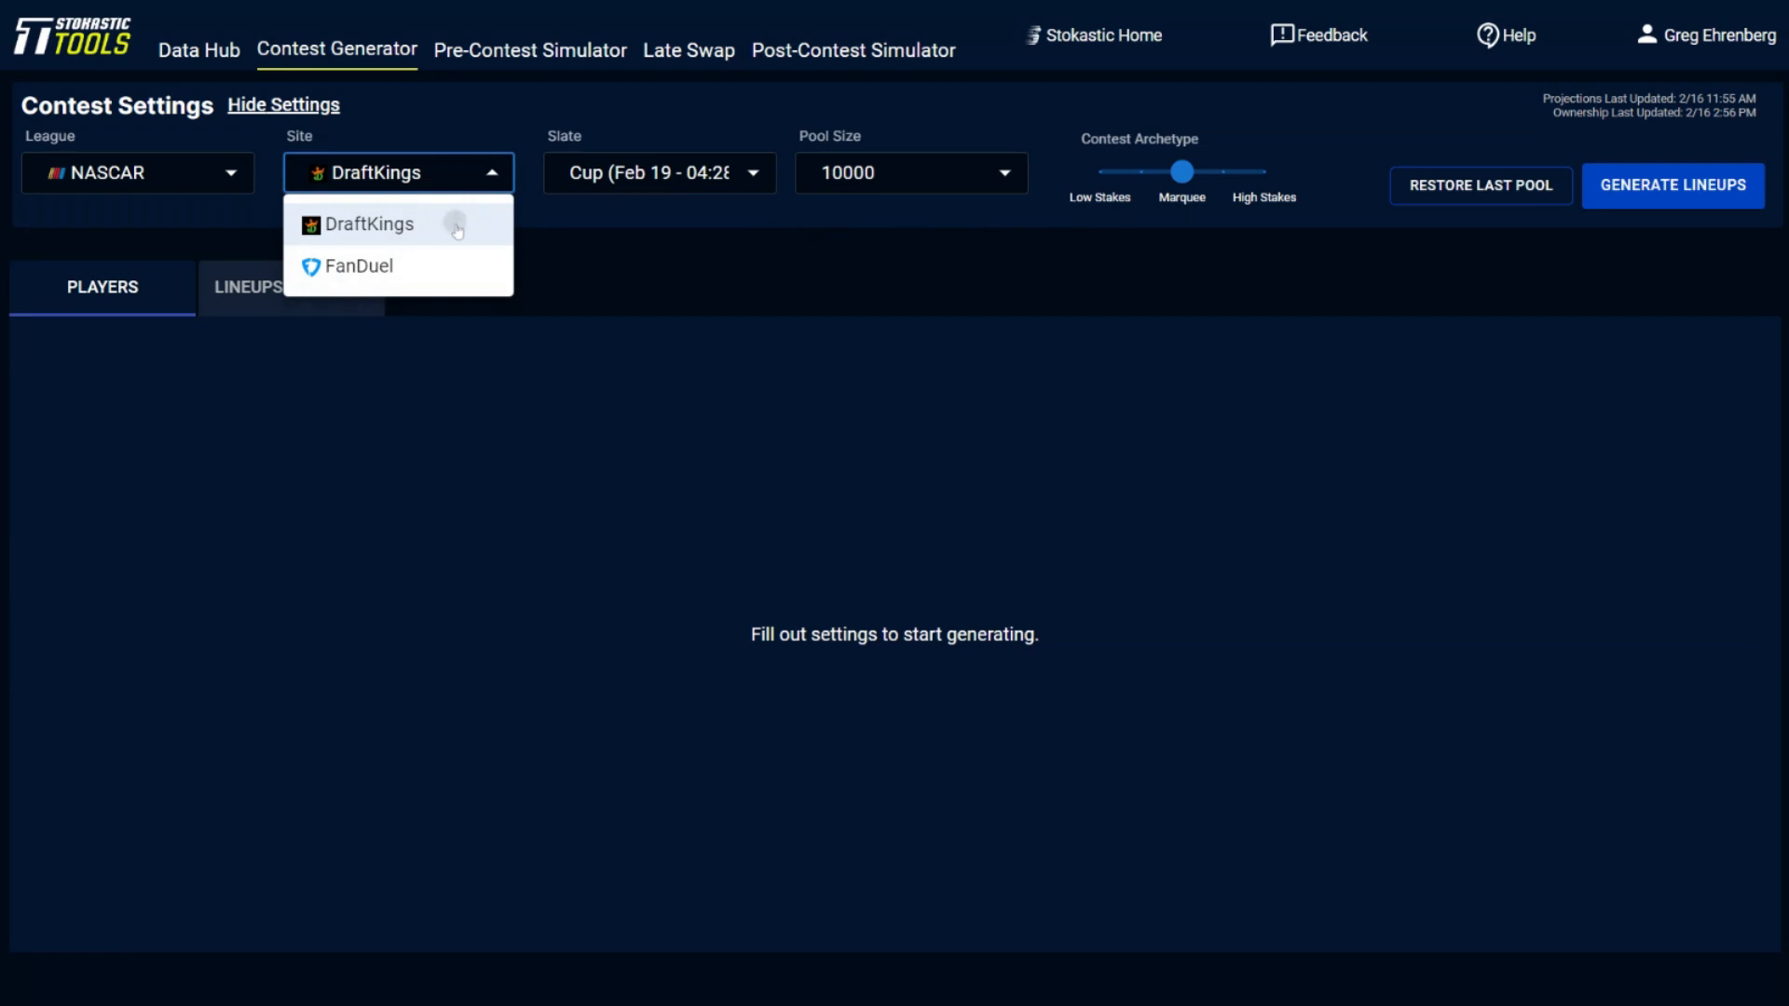
{"action": "left_click", "coordinate": [456, 230]}
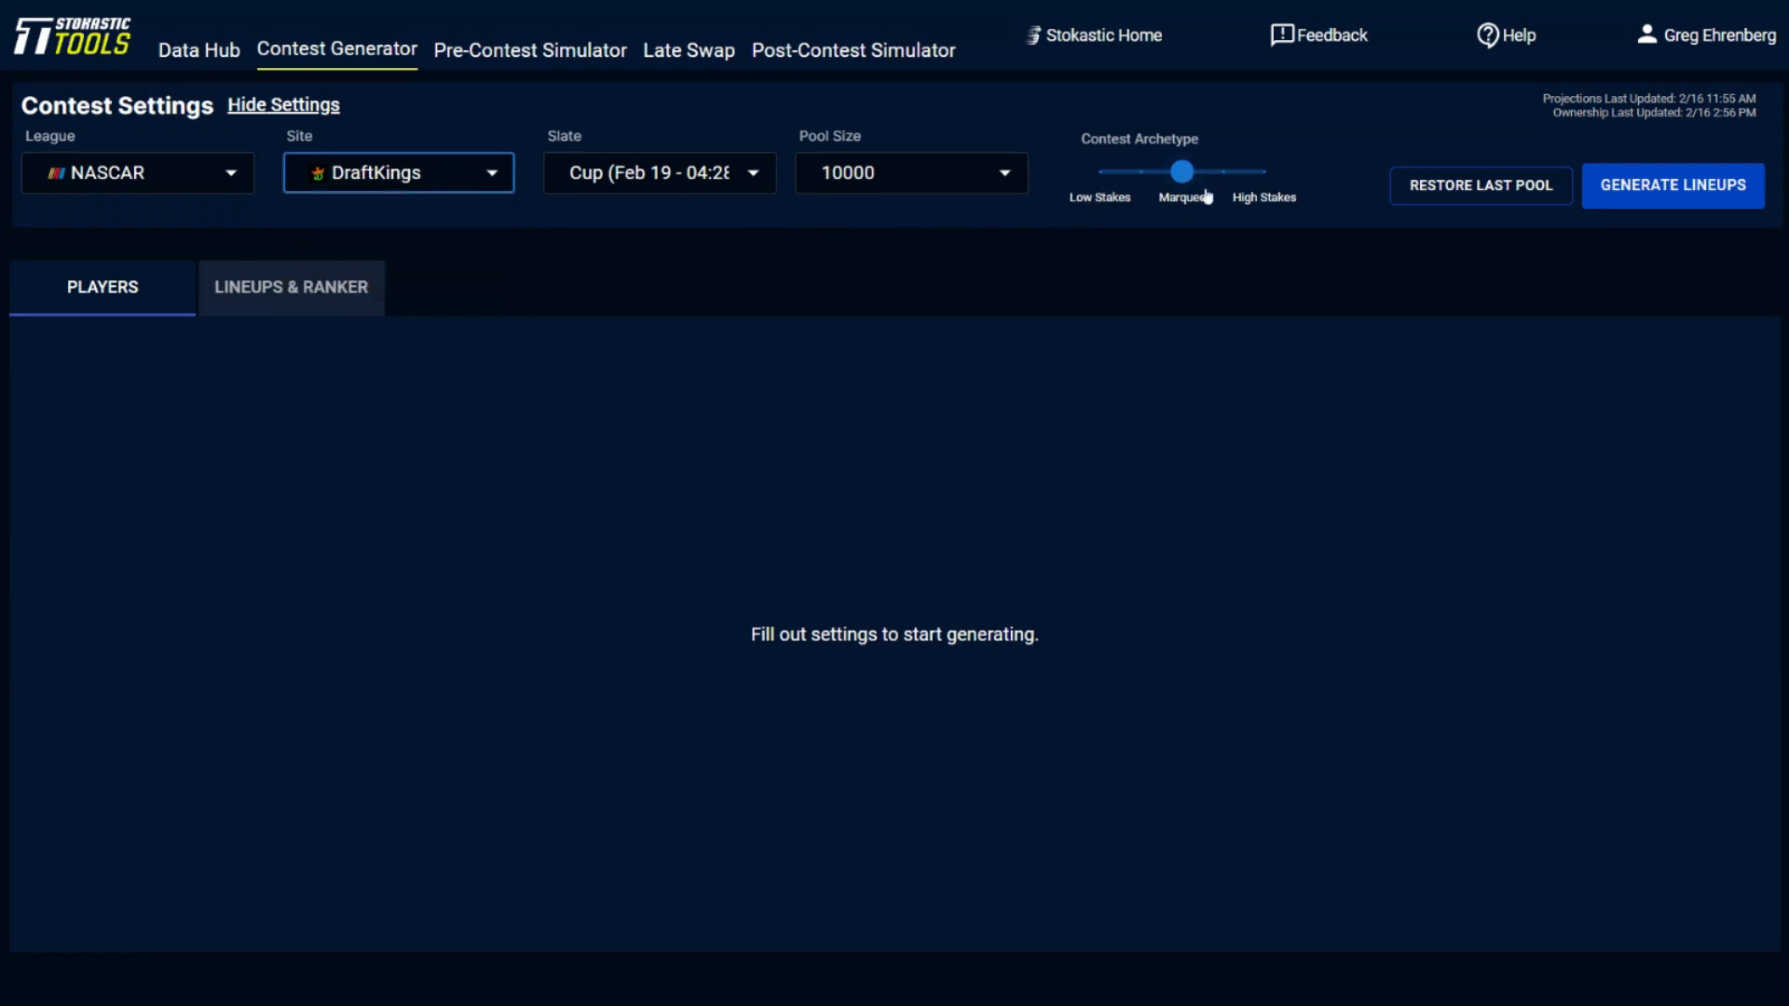
{"action": "left_click", "coordinate": [1633, 200]}
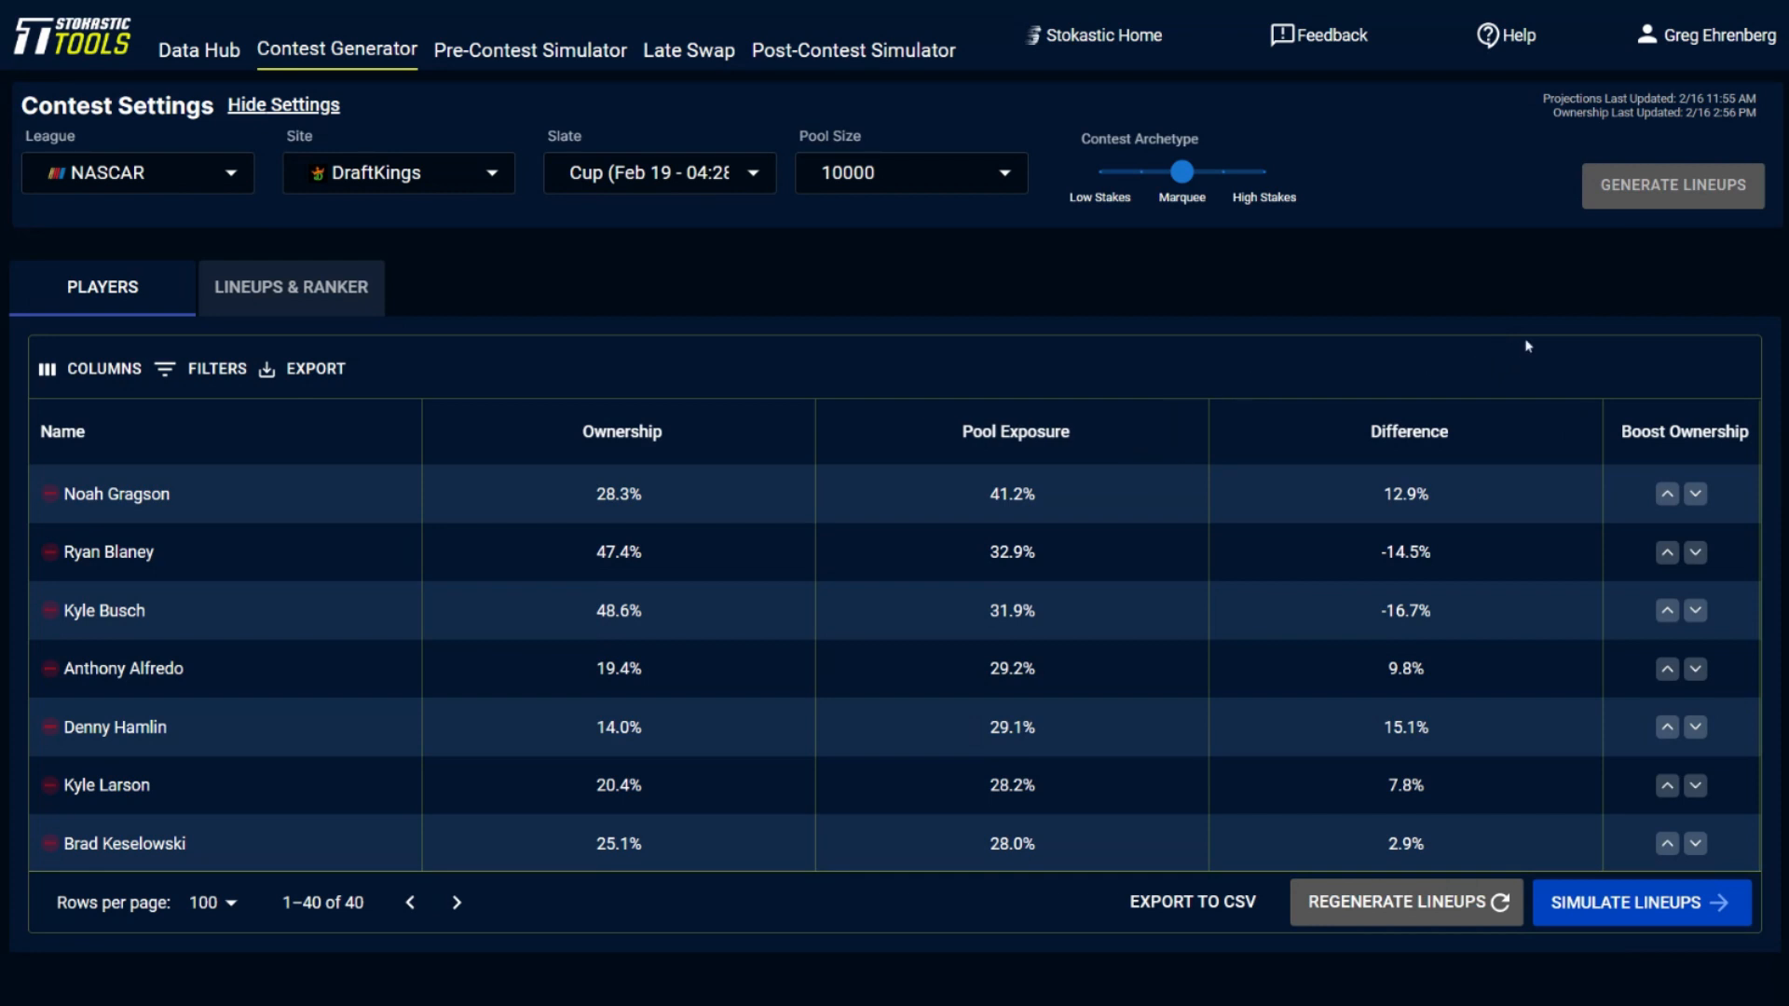
Step: Toggle the downward ownership boost for Noah Gragson on and back off
{"action": "left_click", "coordinate": [1696, 496]}
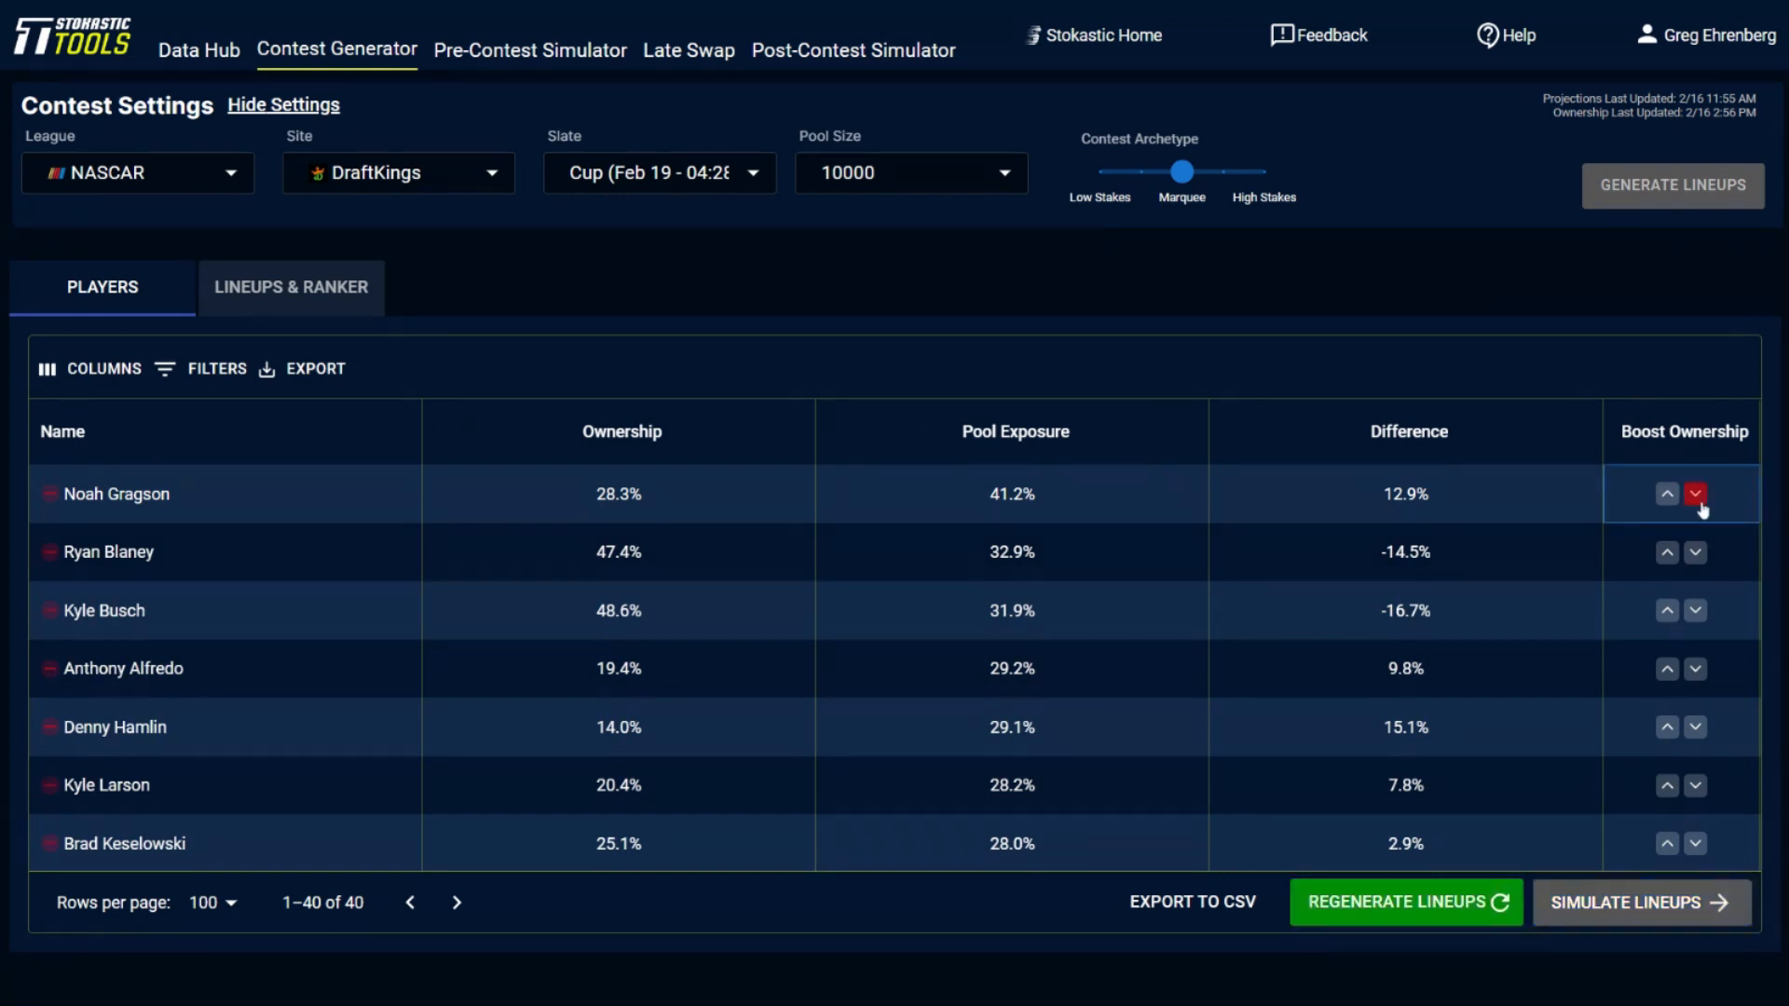
{"action": "left_click", "coordinate": [1701, 503]}
{"action": "left_click", "coordinate": [1701, 503]}
{"action": "left_click", "coordinate": [1700, 503]}
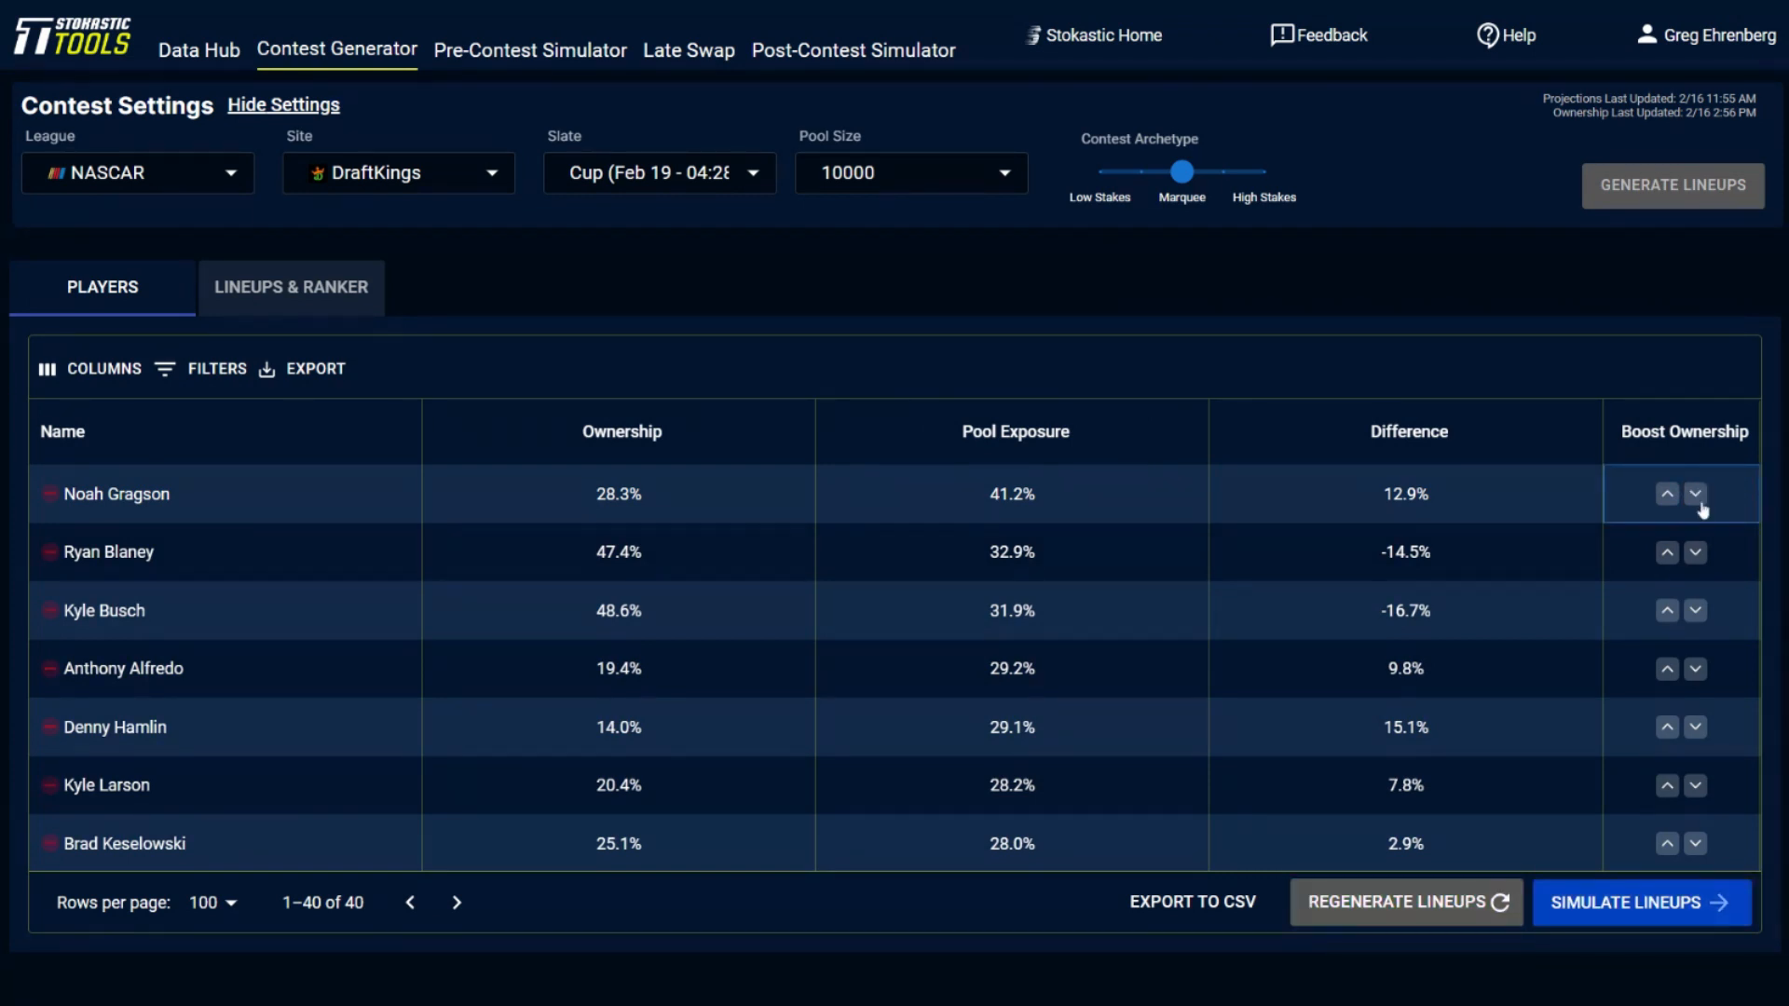
{"action": "left_click", "coordinate": [1701, 503]}
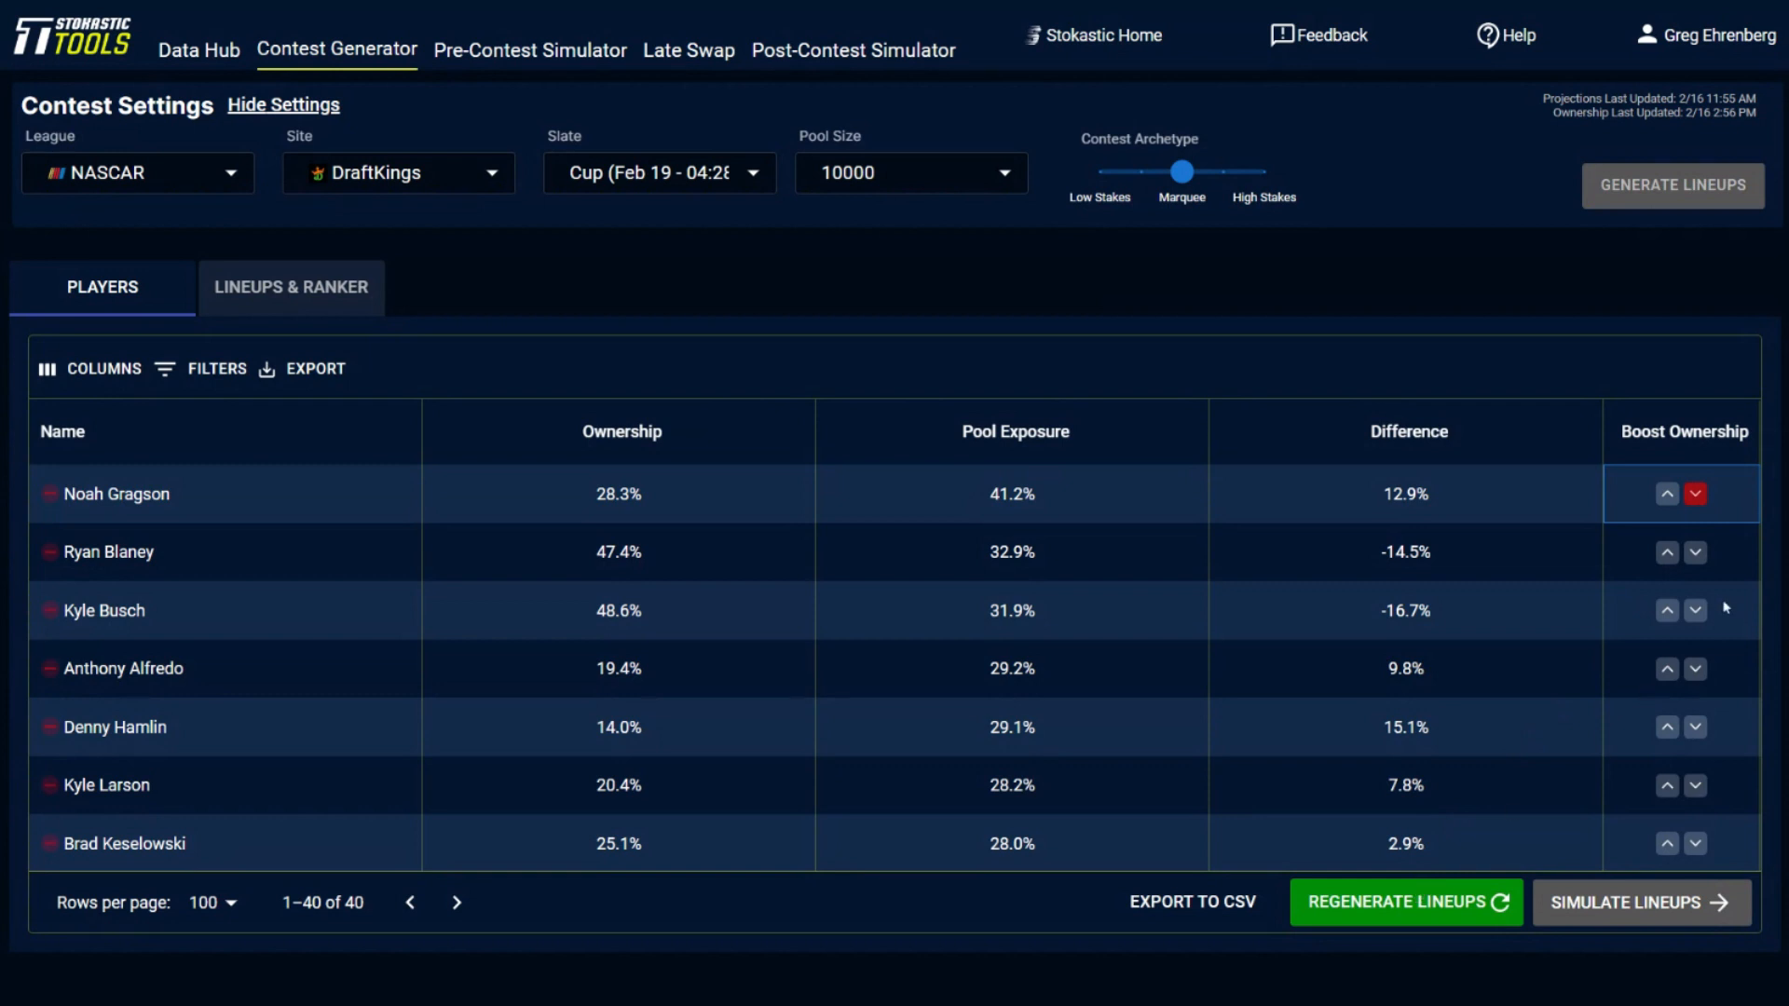
{"action": "left_click", "coordinate": [1696, 496]}
{"action": "left_click", "coordinate": [1696, 496]}
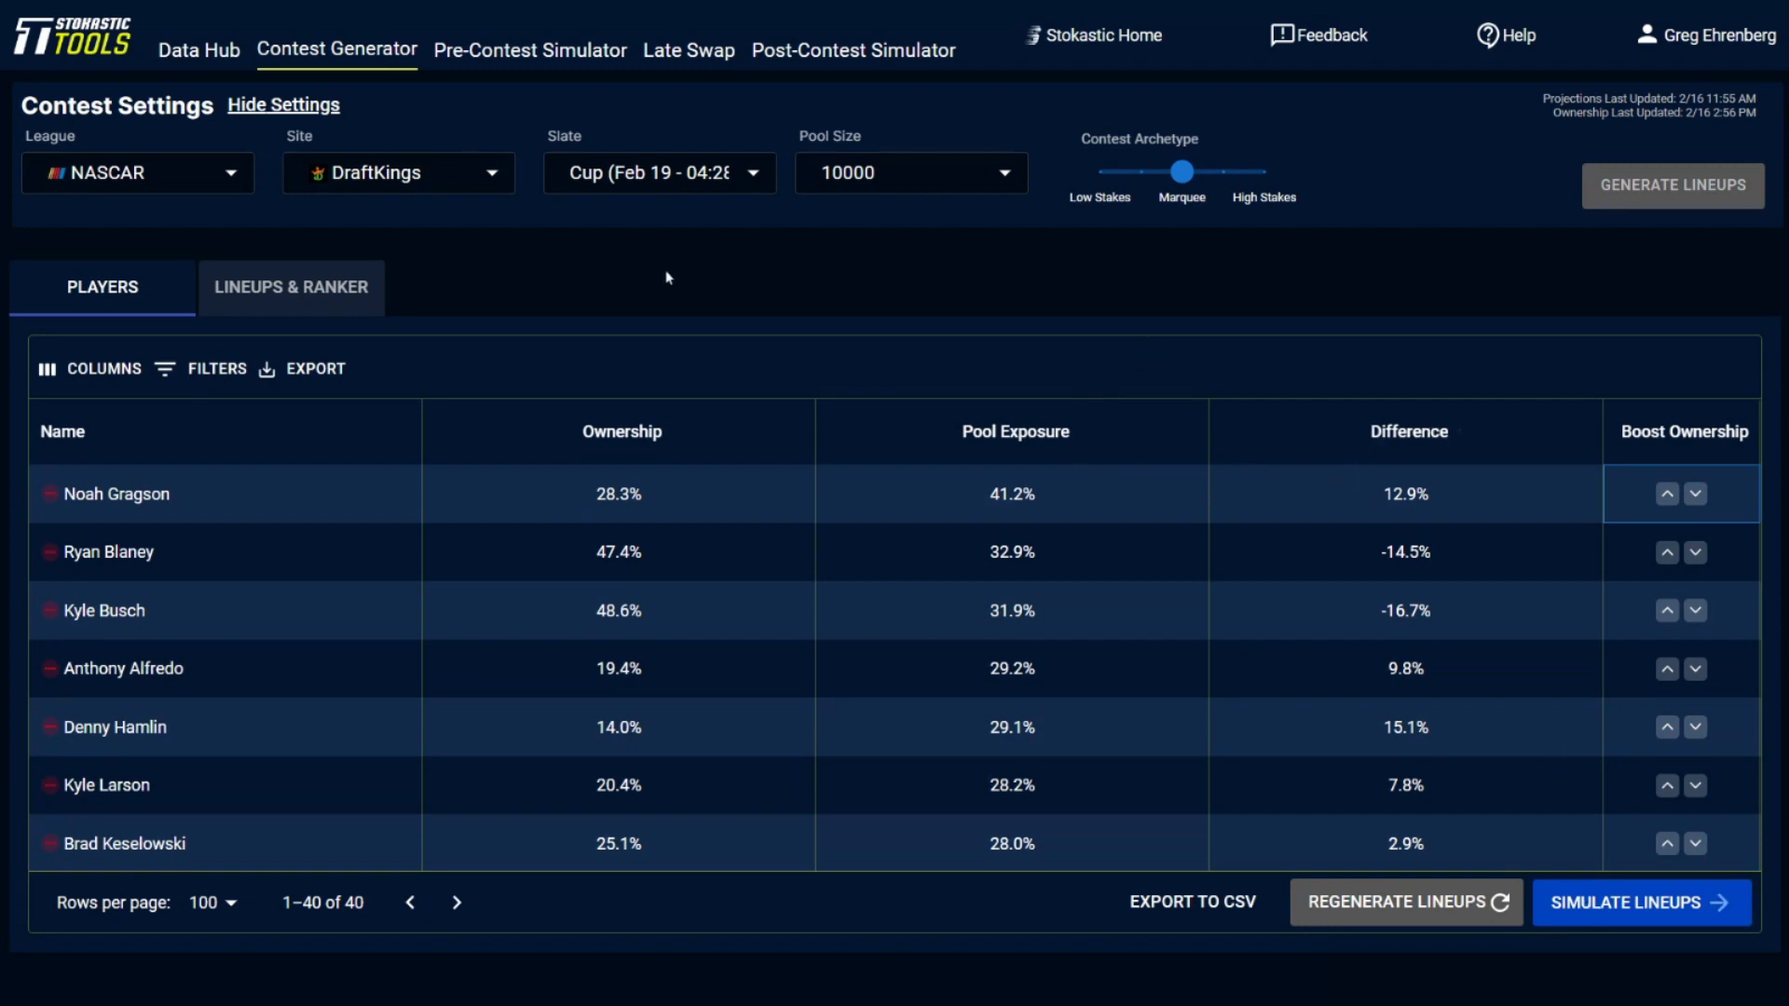
Step: Sort the generated lineups by dupes in descending order and send the pool to the Pre-Contest Simulator
{"action": "left_click", "coordinate": [344, 278]}
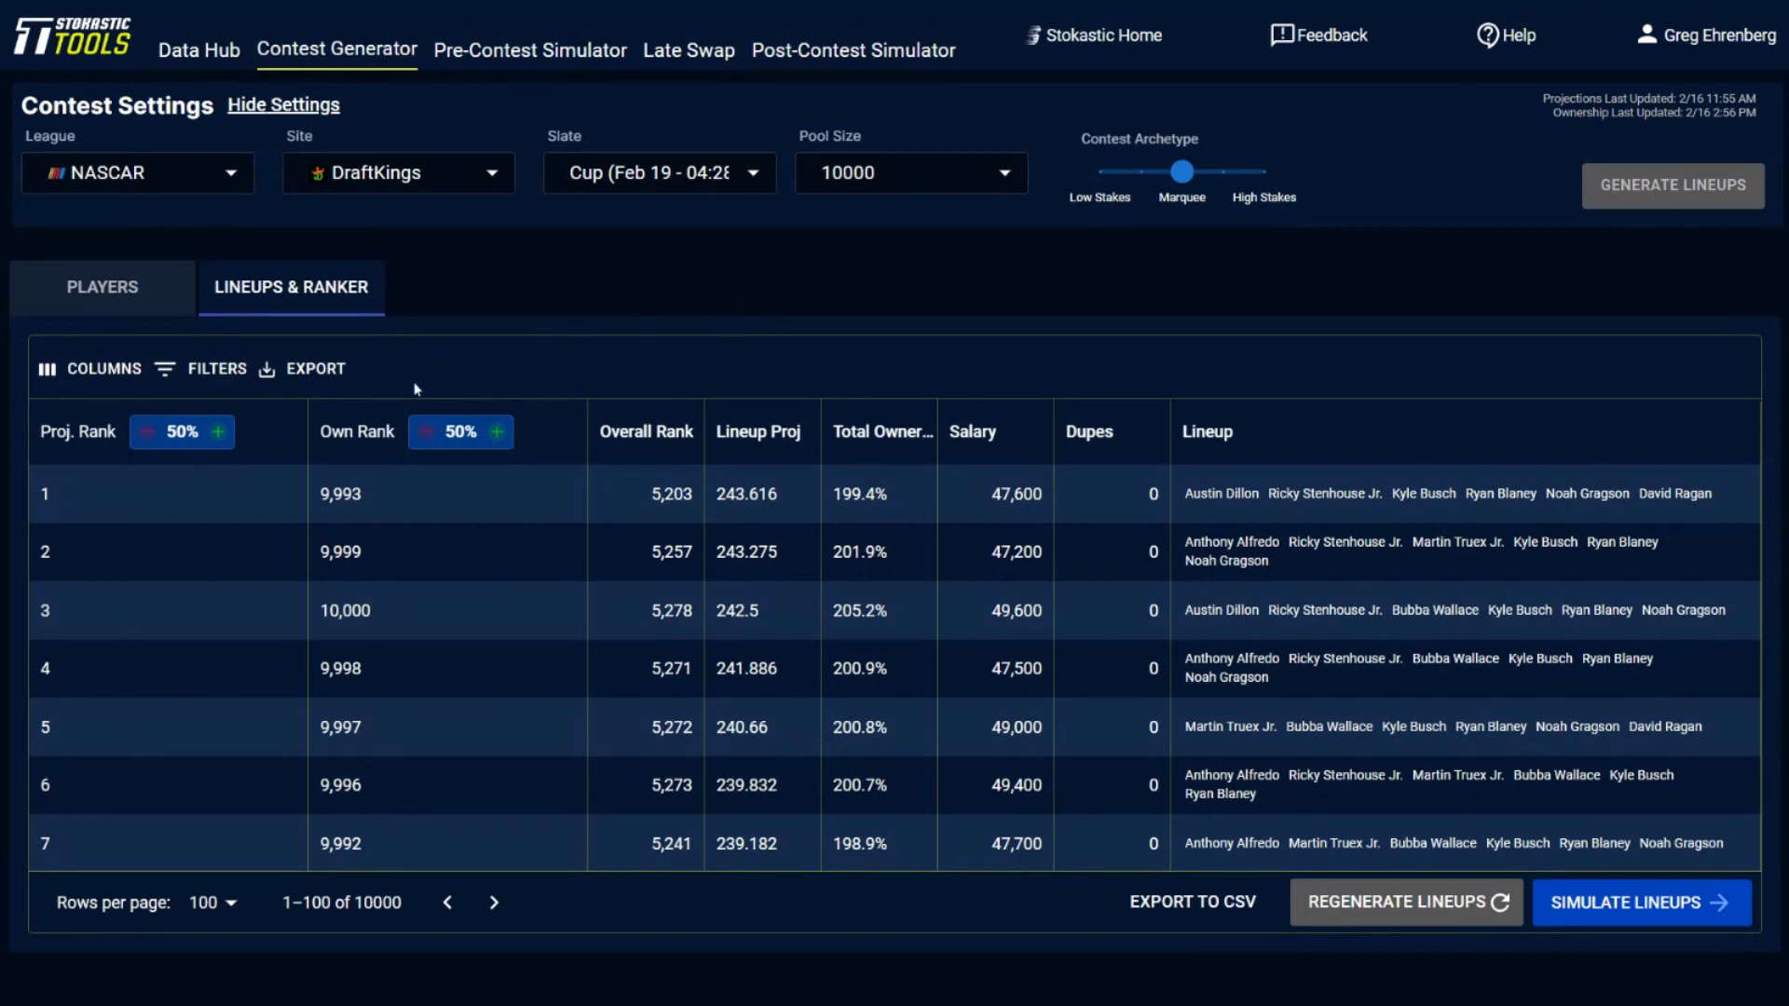
{"action": "left_click", "coordinate": [1086, 431]}
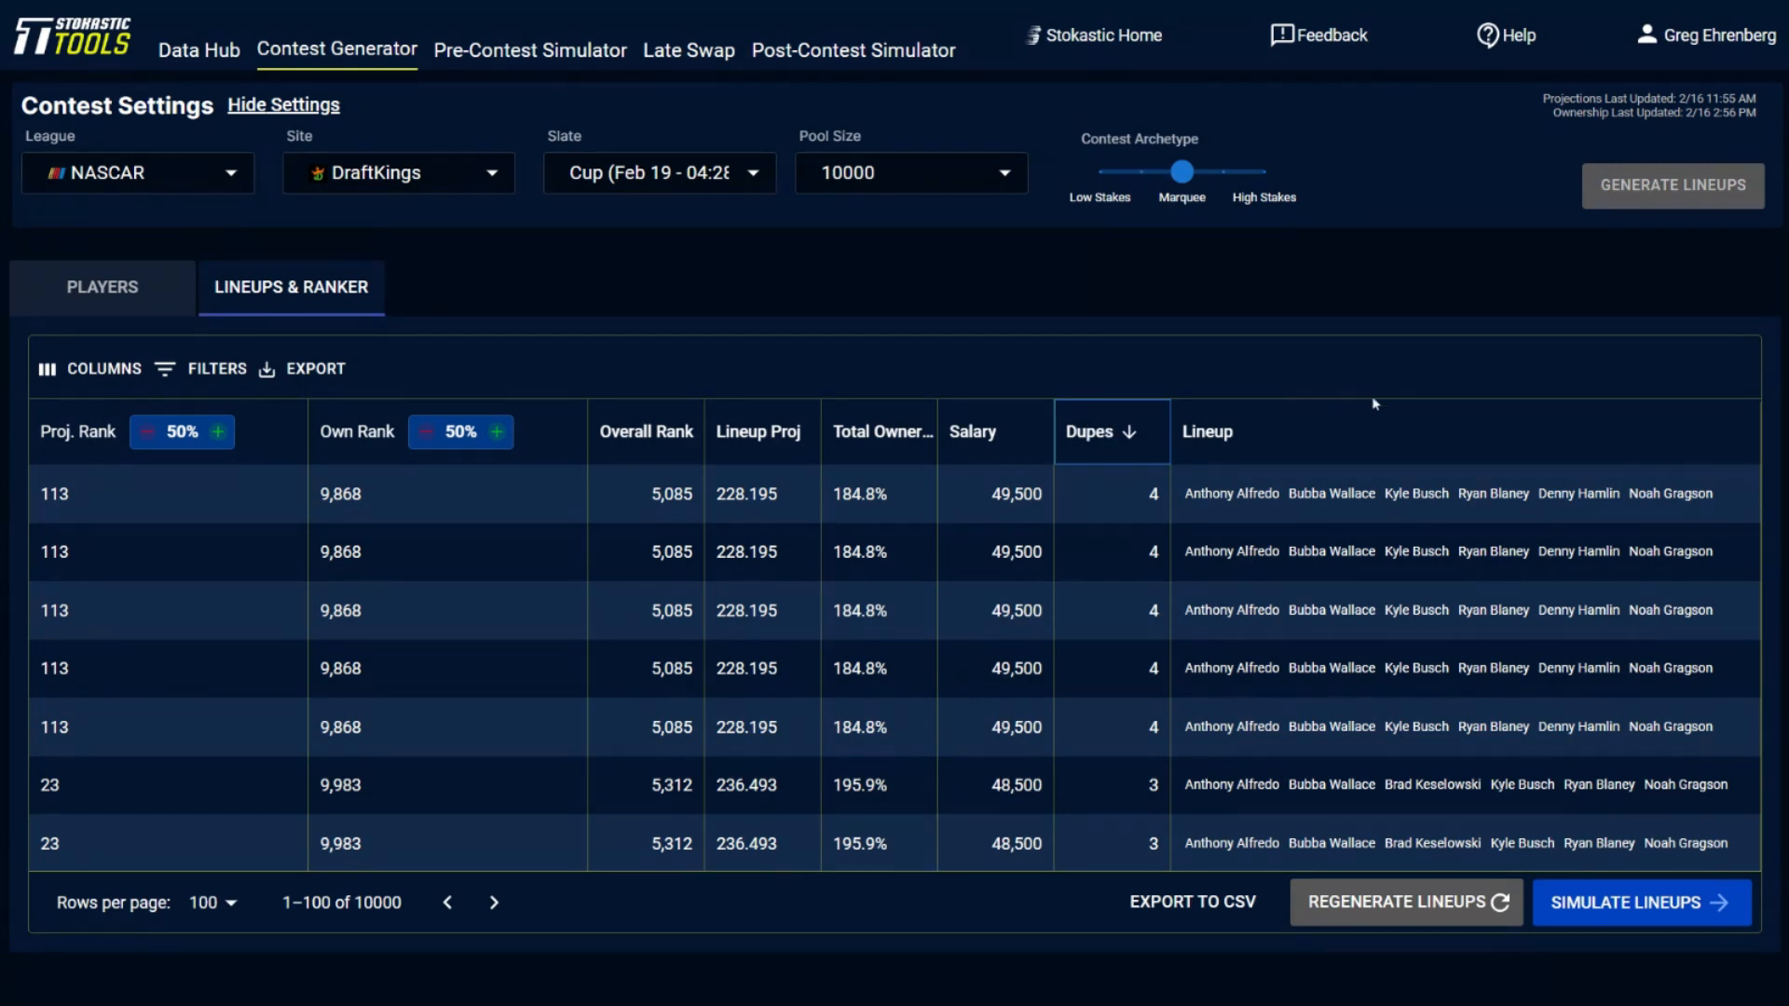
{"action": "left_click", "coordinate": [1637, 907]}
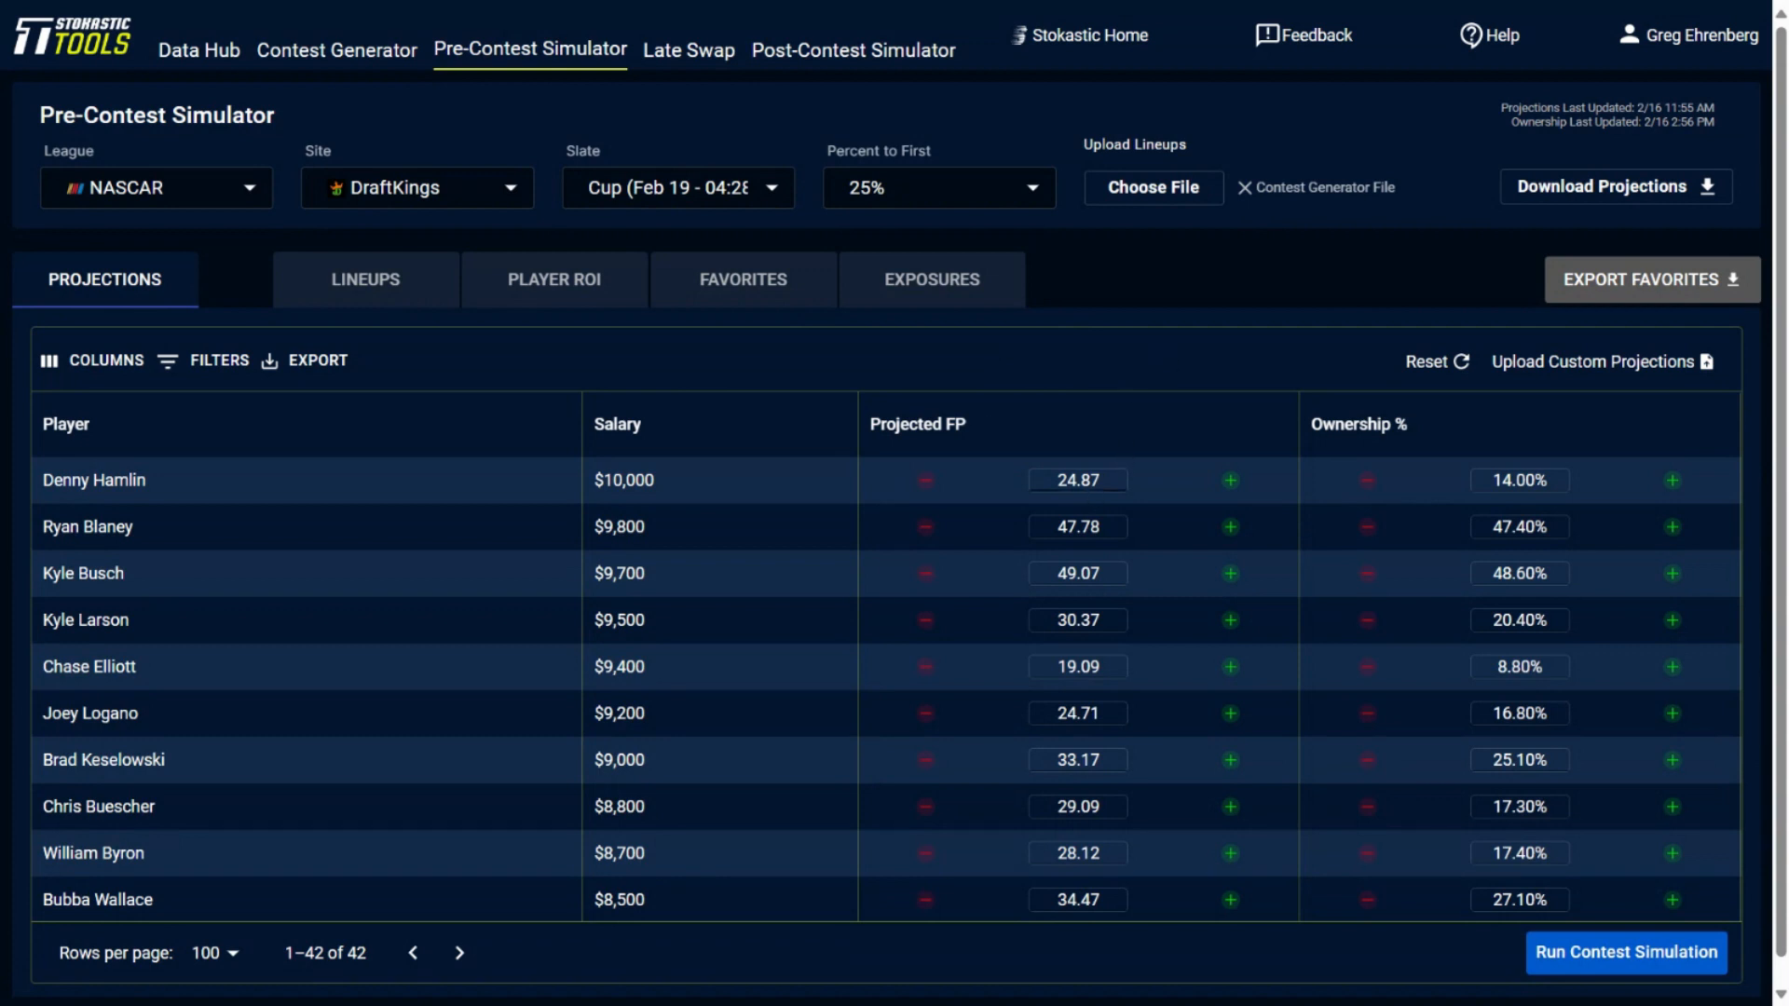
Step: Set Denny Hamlin's projected FP to 23 and revert it to the original projection
{"action": "left_click", "coordinate": [1099, 480]}
{"action": "key", "text": "BackSpace"}
{"action": "key", "text": "BackSpace"}
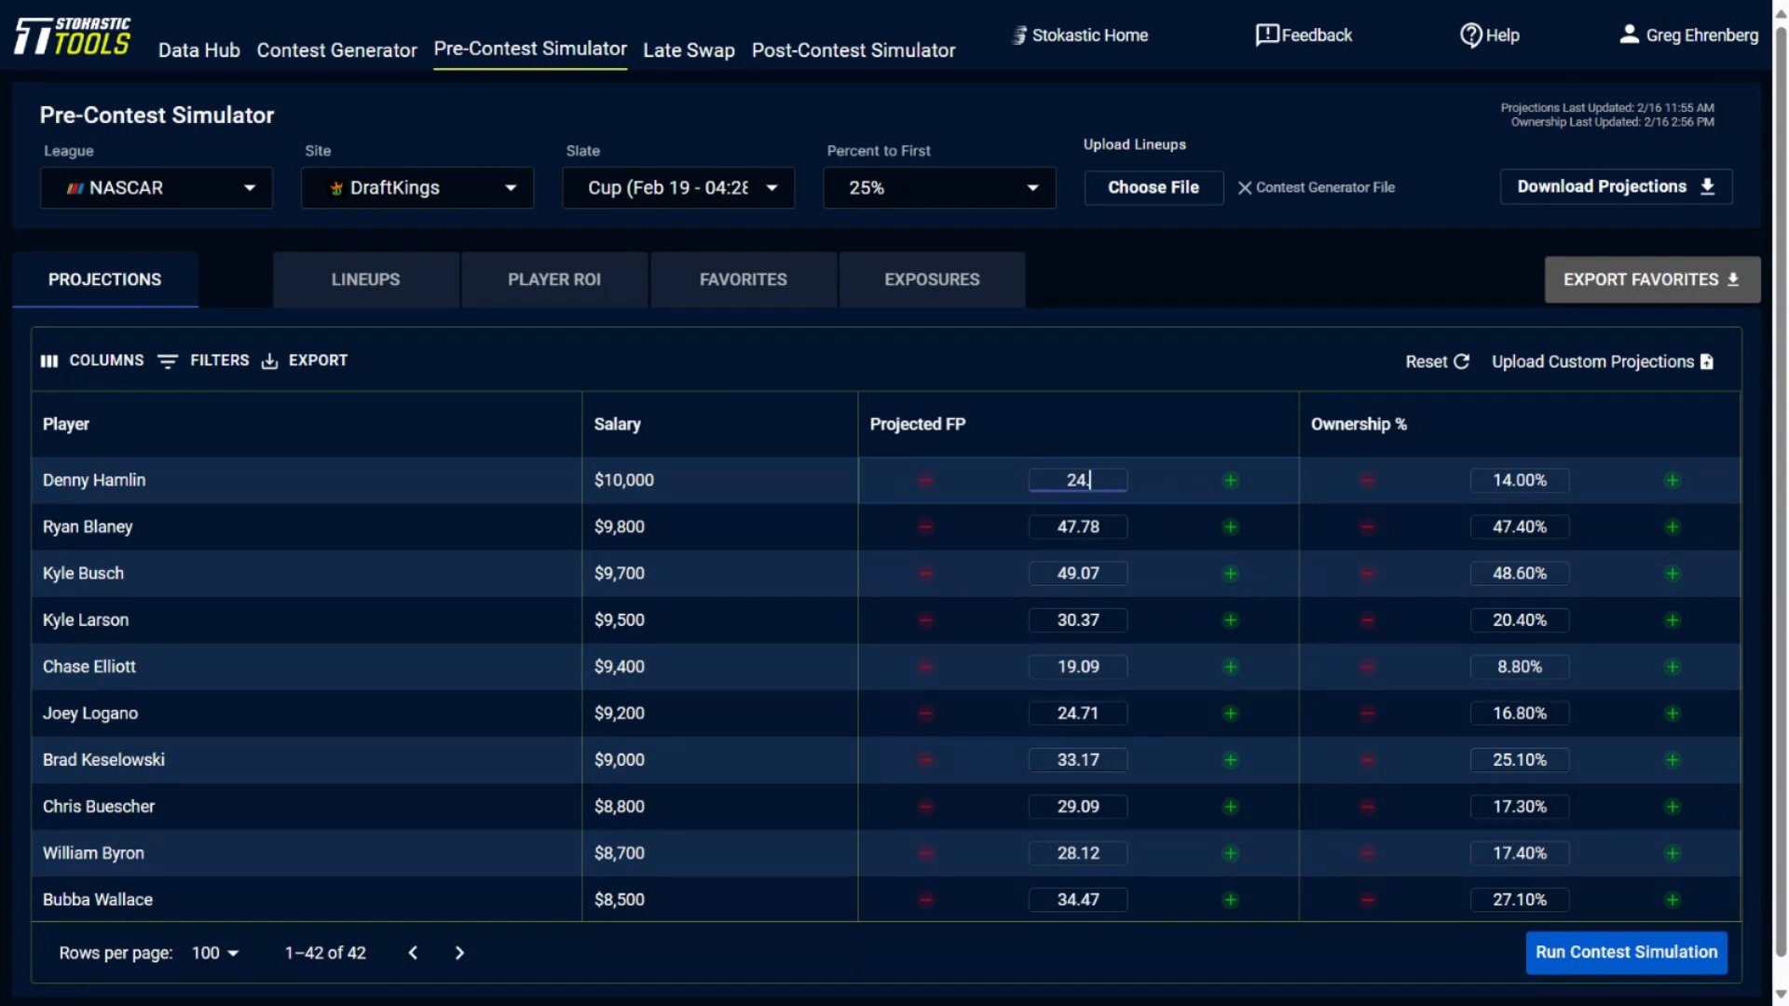
{"action": "key", "text": "BackSpace"}
{"action": "key", "text": "BackSpace"}
{"action": "type", "text": "3"}
{"action": "left_click", "coordinate": [1234, 373]}
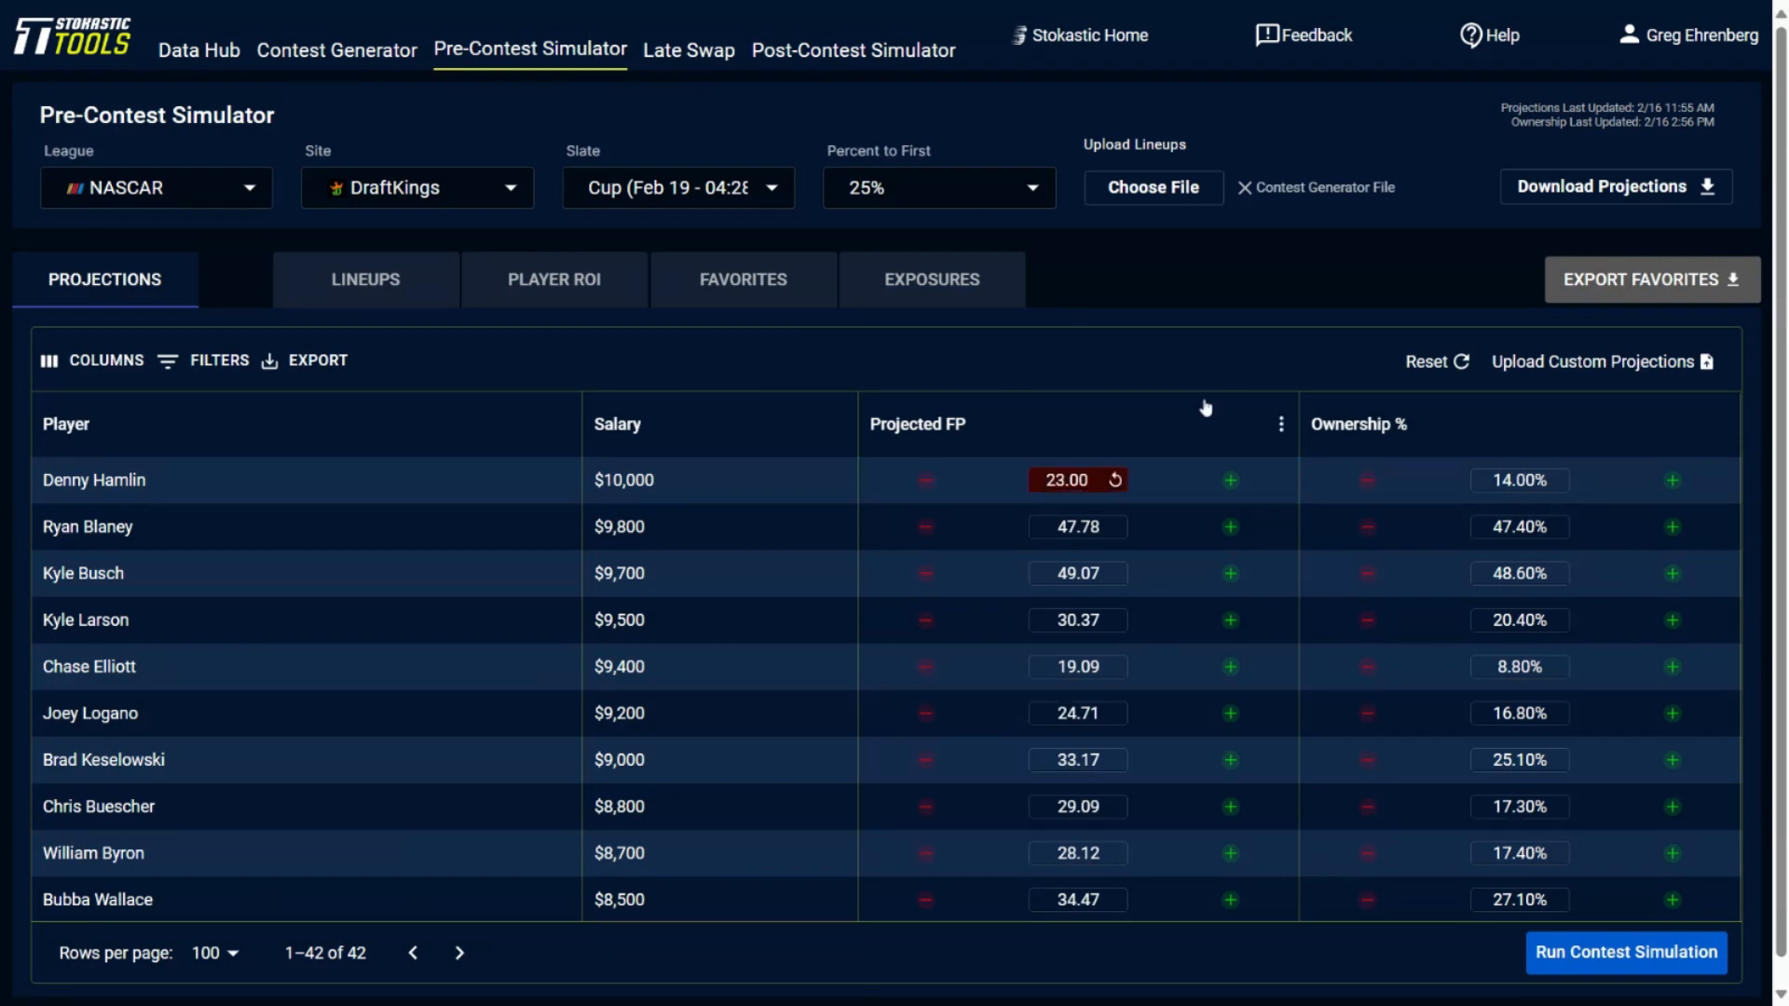
{"action": "left_click", "coordinate": [1115, 481]}
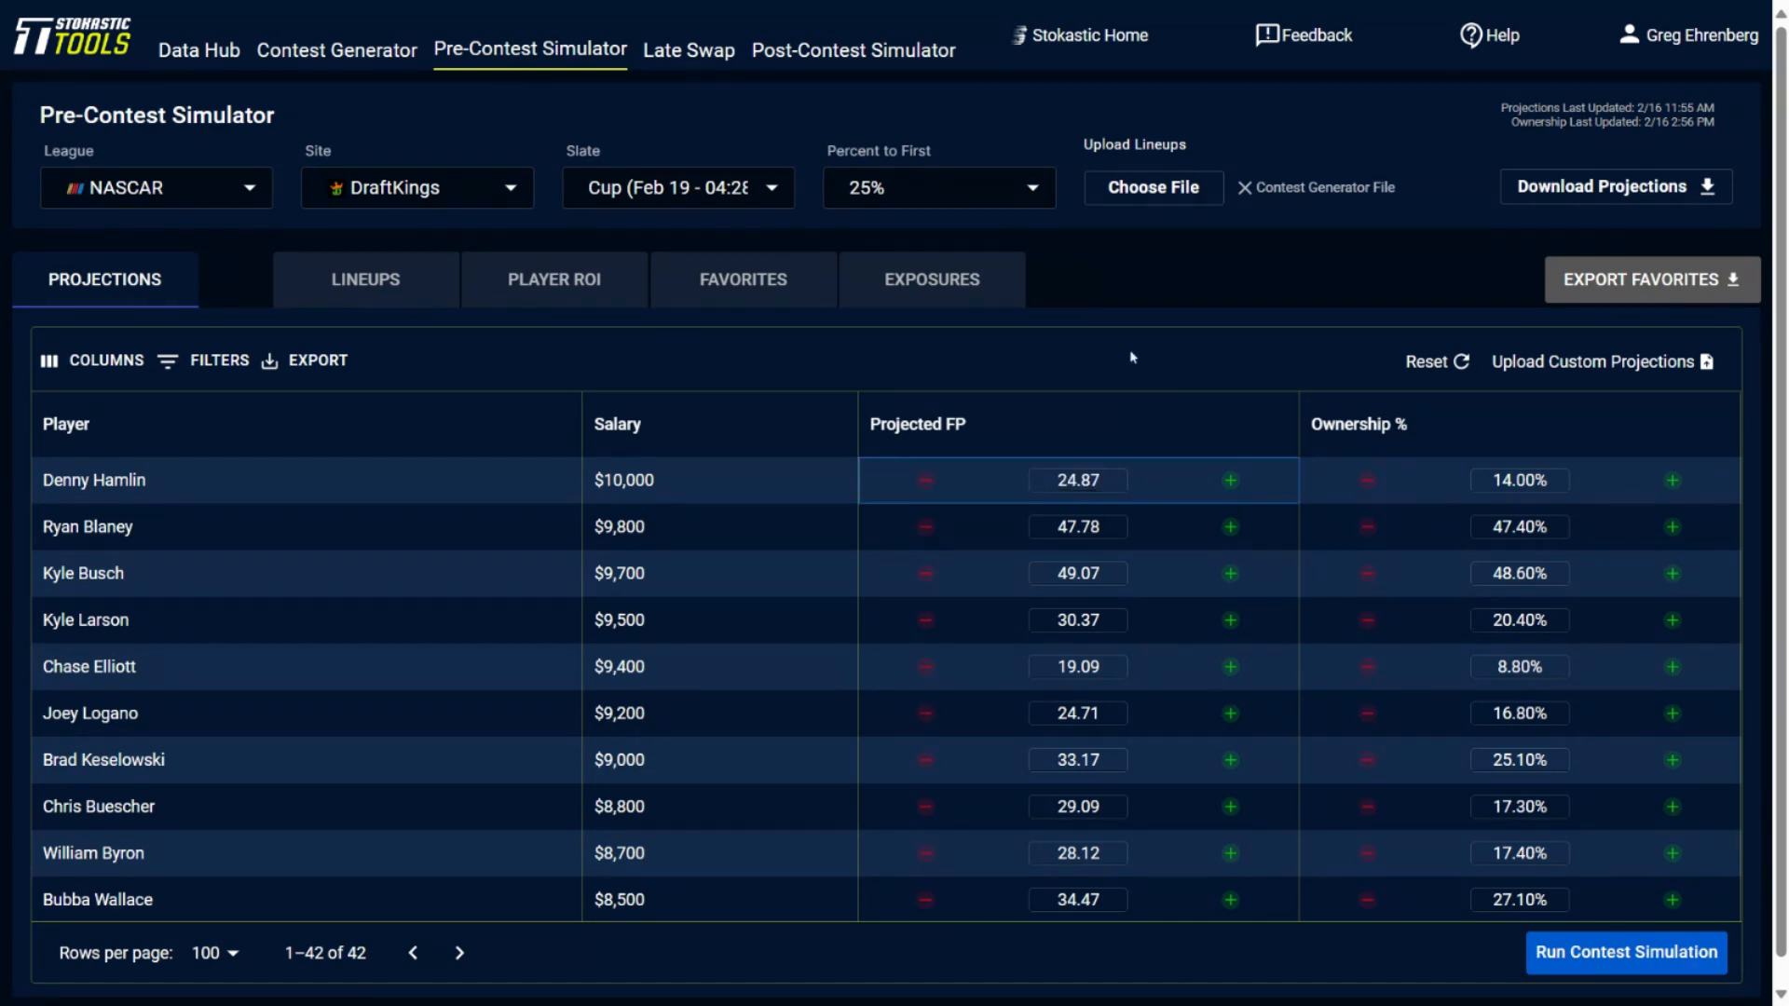
Step: Raise Denny Hamlin's projected FP by one point, lower it by two points, and reset it
{"action": "left_click", "coordinate": [1231, 482]}
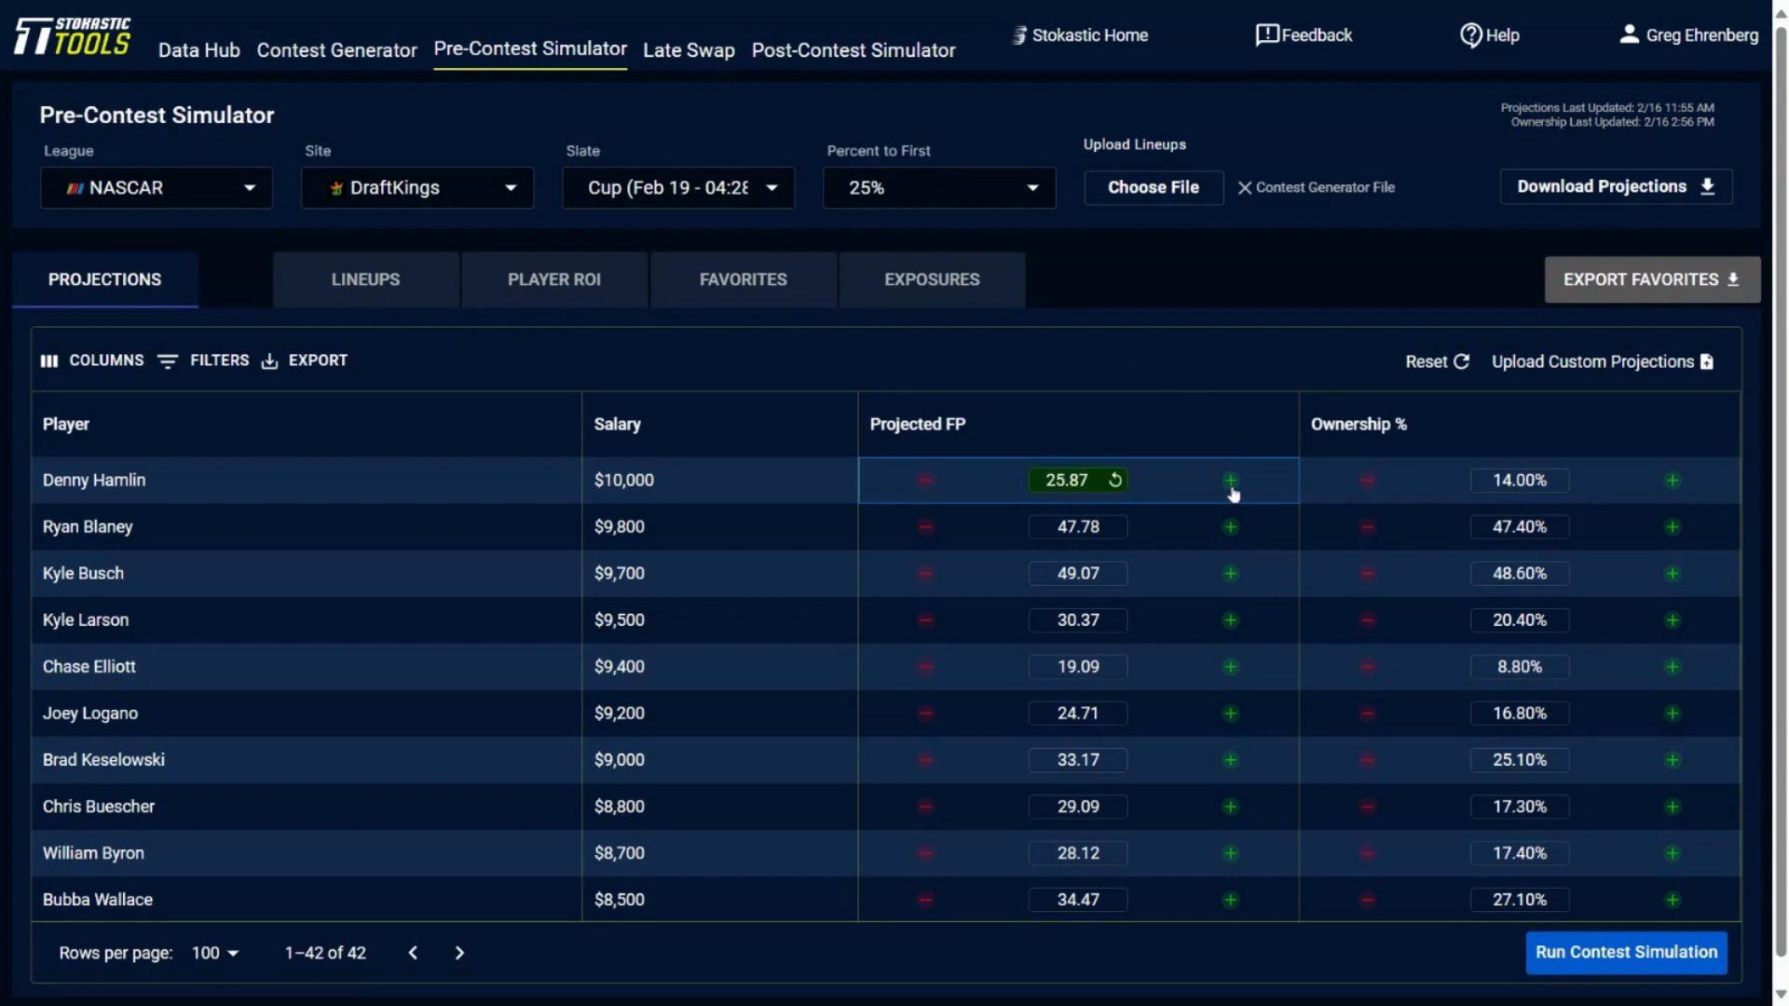
{"action": "left_click", "coordinate": [926, 482]}
{"action": "left_click", "coordinate": [927, 482]}
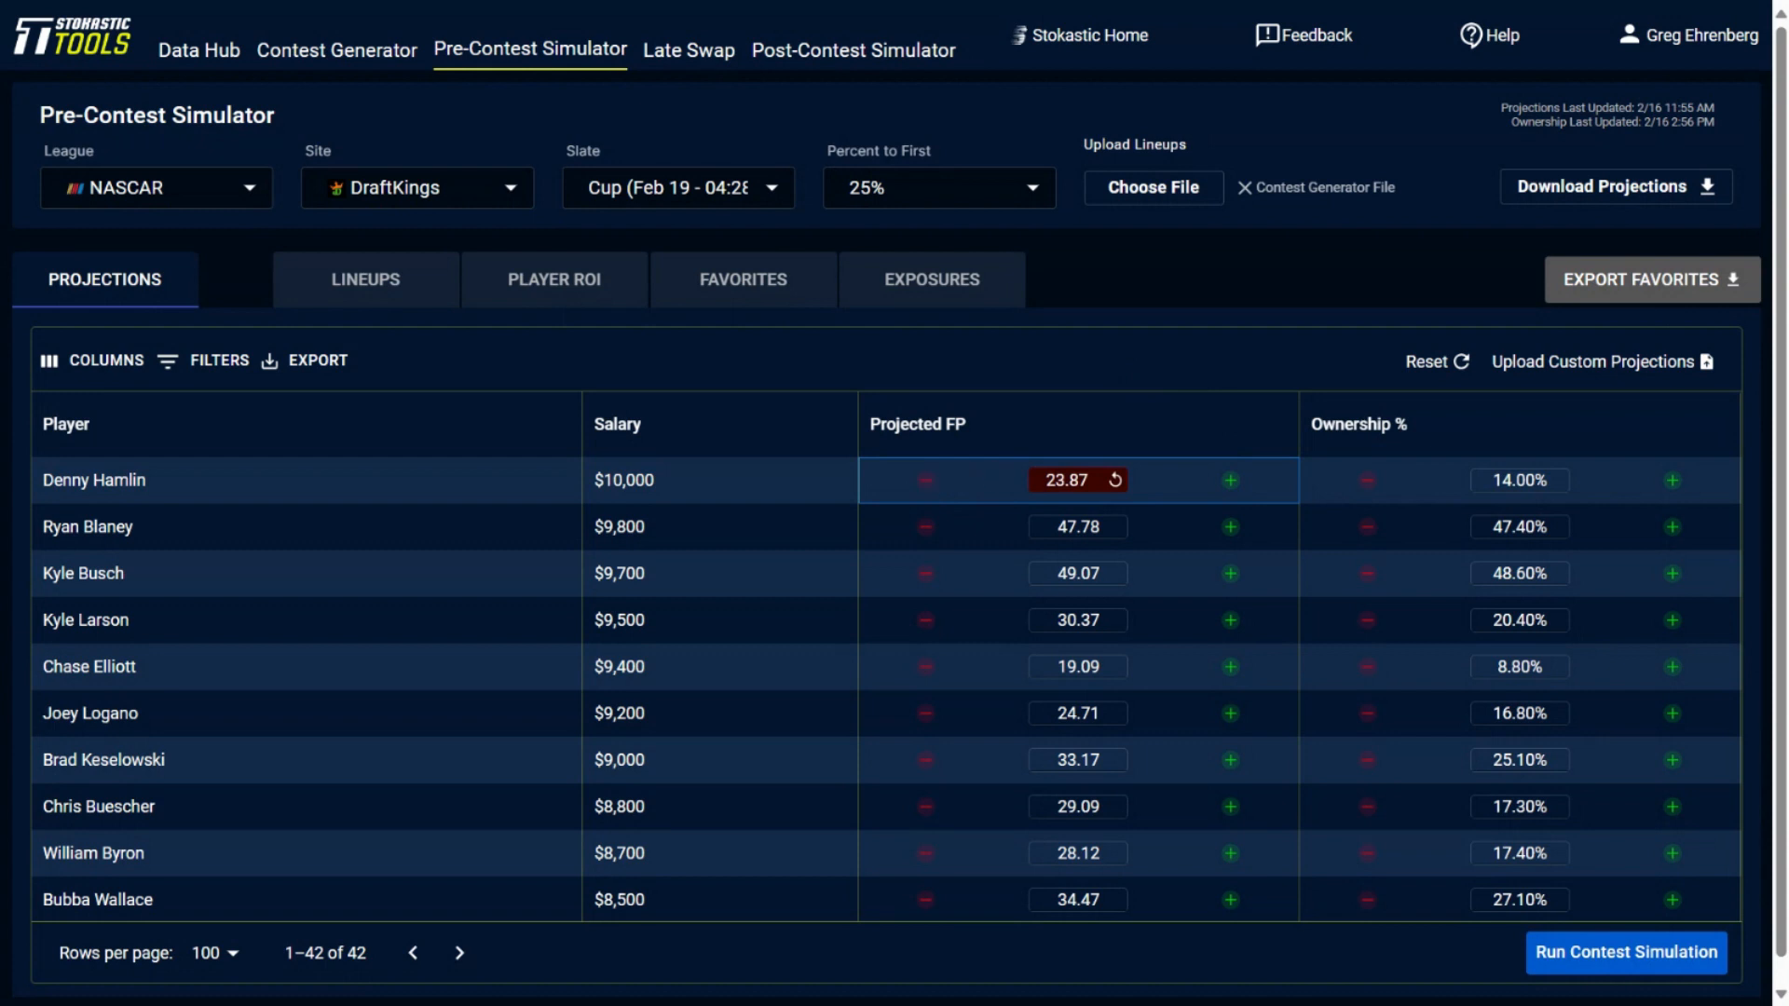
{"action": "left_click", "coordinate": [1115, 480]}
Step: Sort the player projections by projected FP in descending order, and view the custom projections upload options without uploading a file
{"action": "left_click", "coordinate": [1130, 412]}
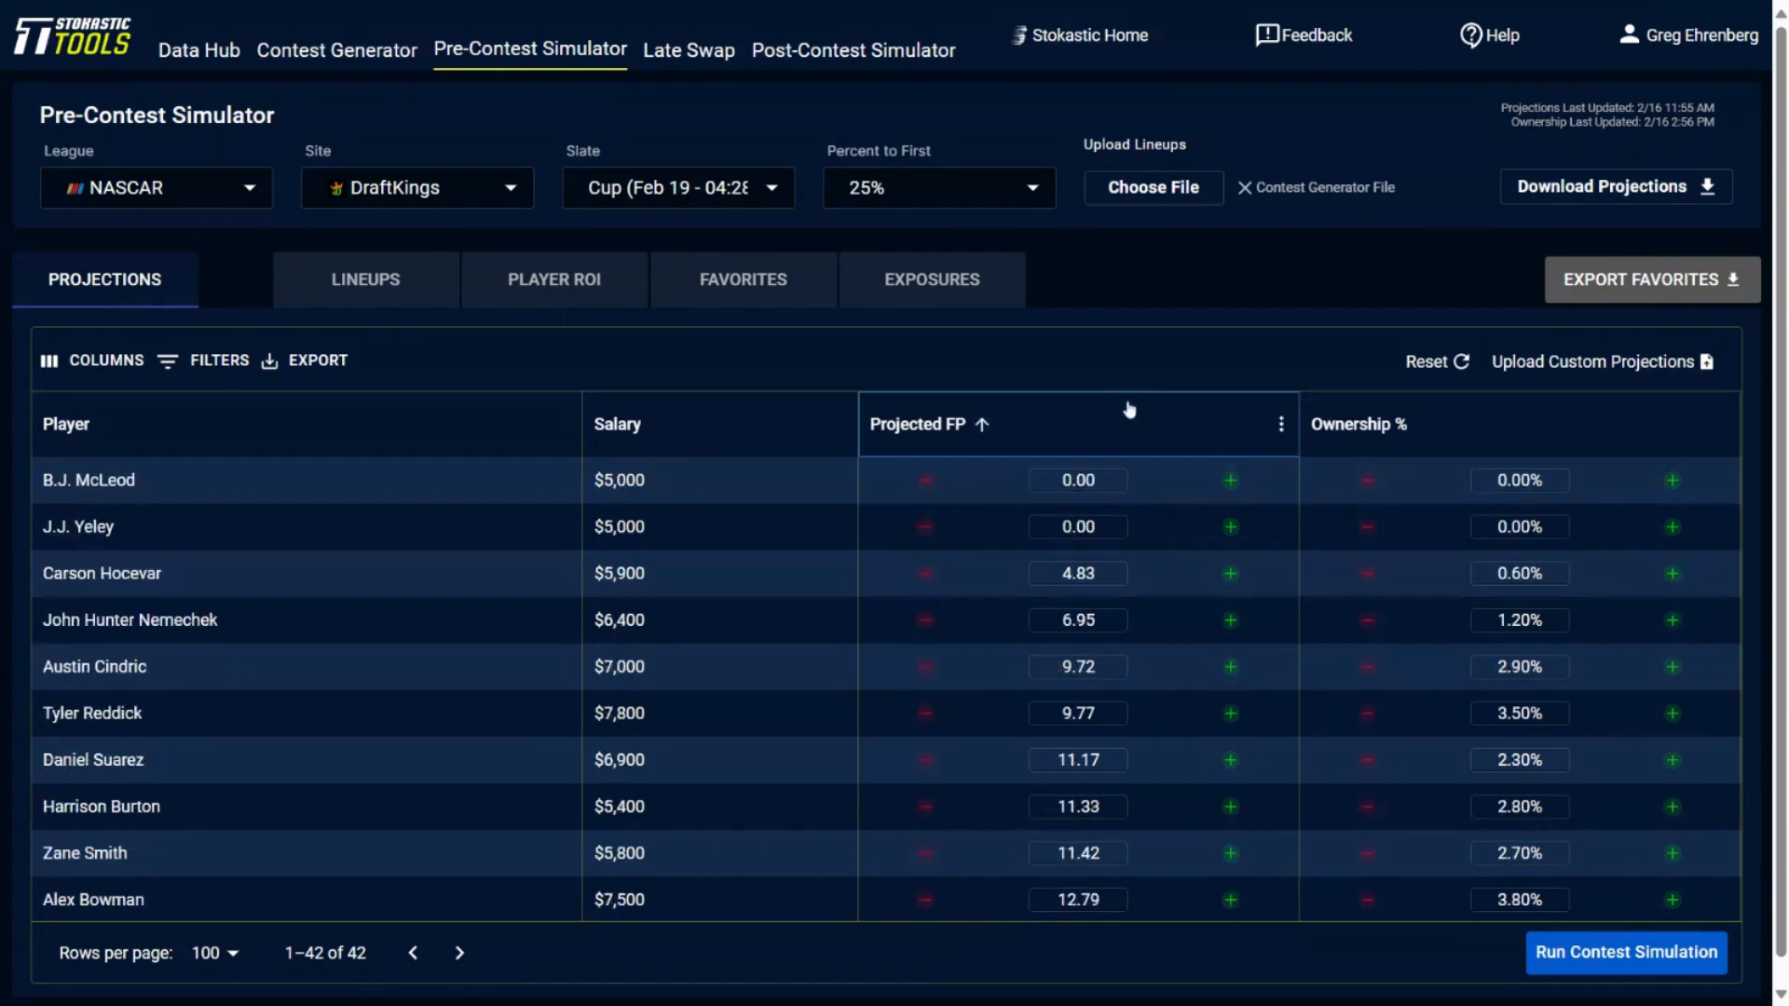
{"action": "left_click", "coordinate": [948, 427]}
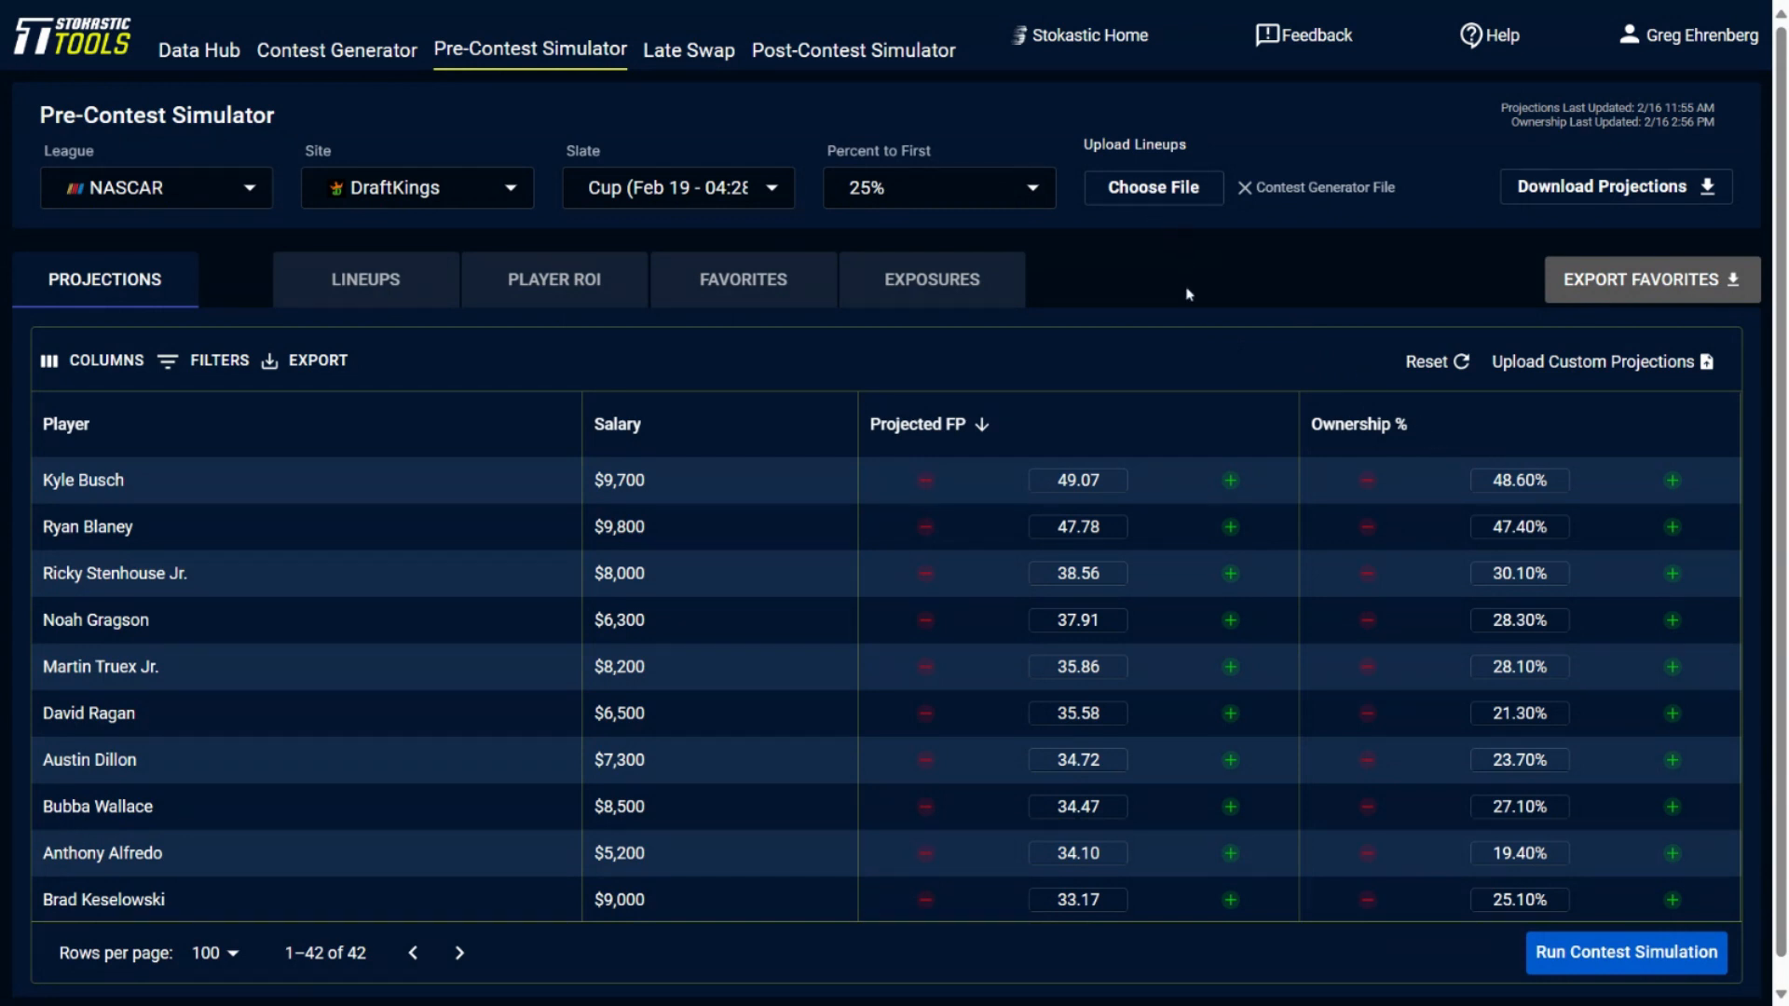
{"action": "left_click", "coordinate": [1602, 372]}
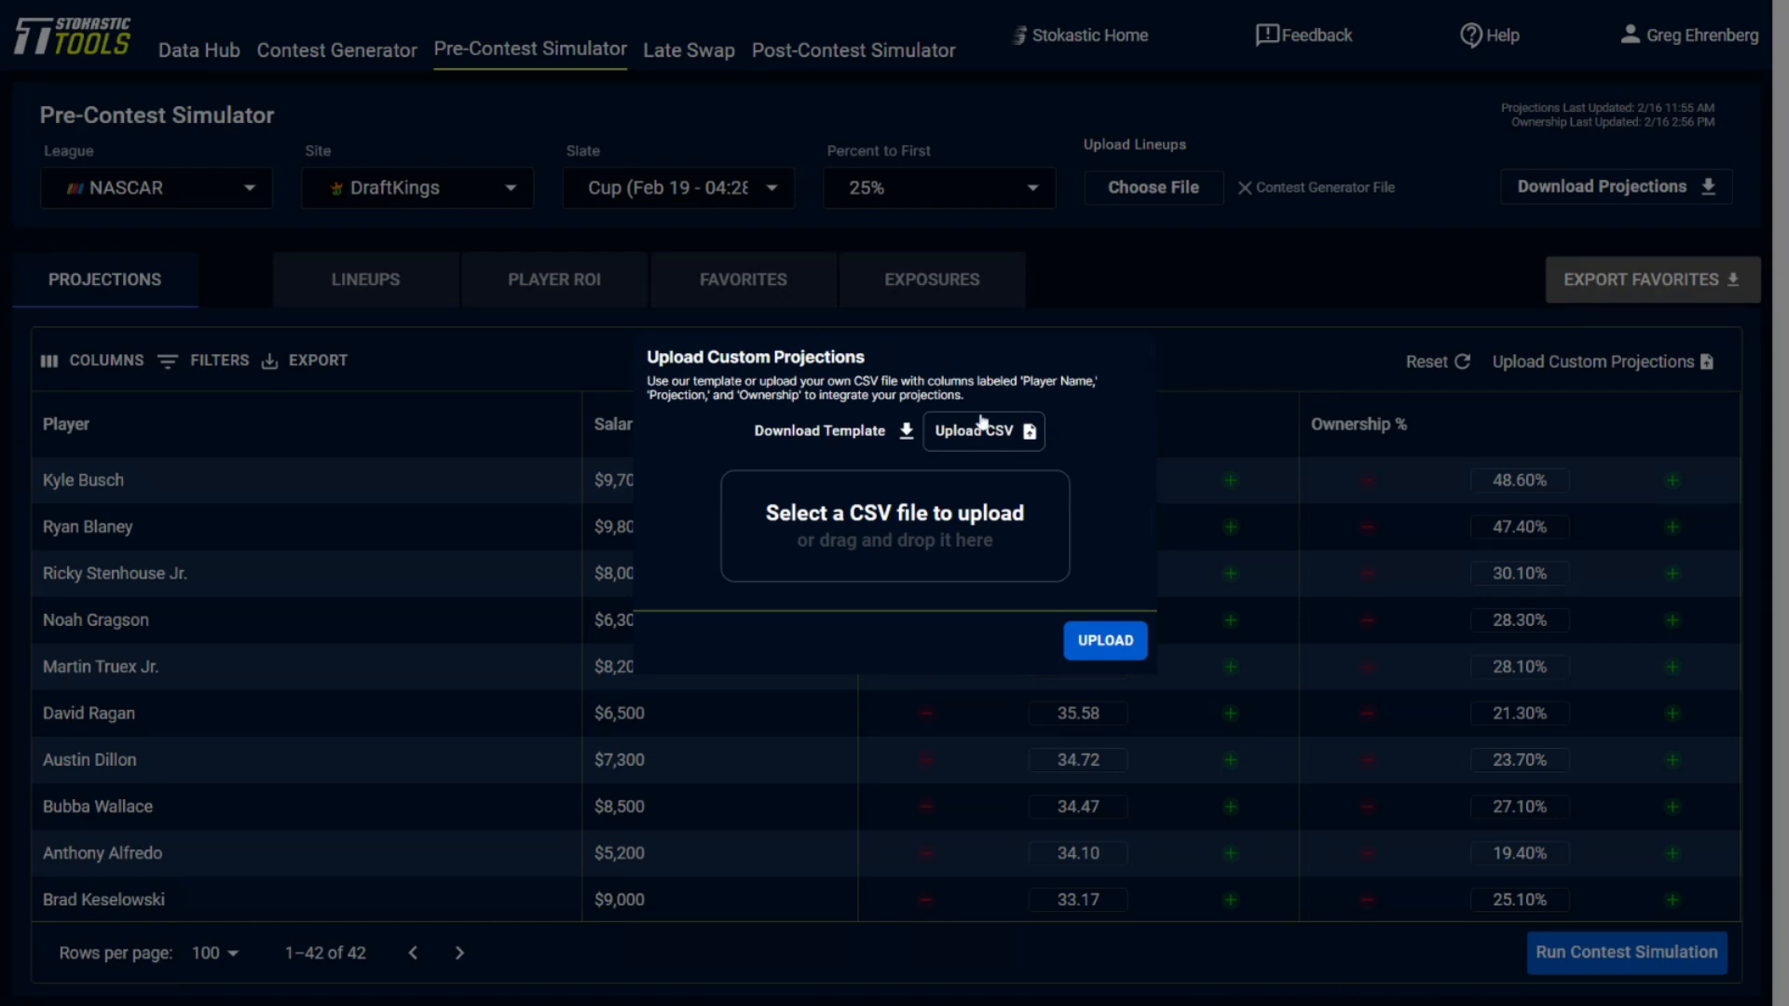
{"action": "left_click", "coordinate": [1244, 326]}
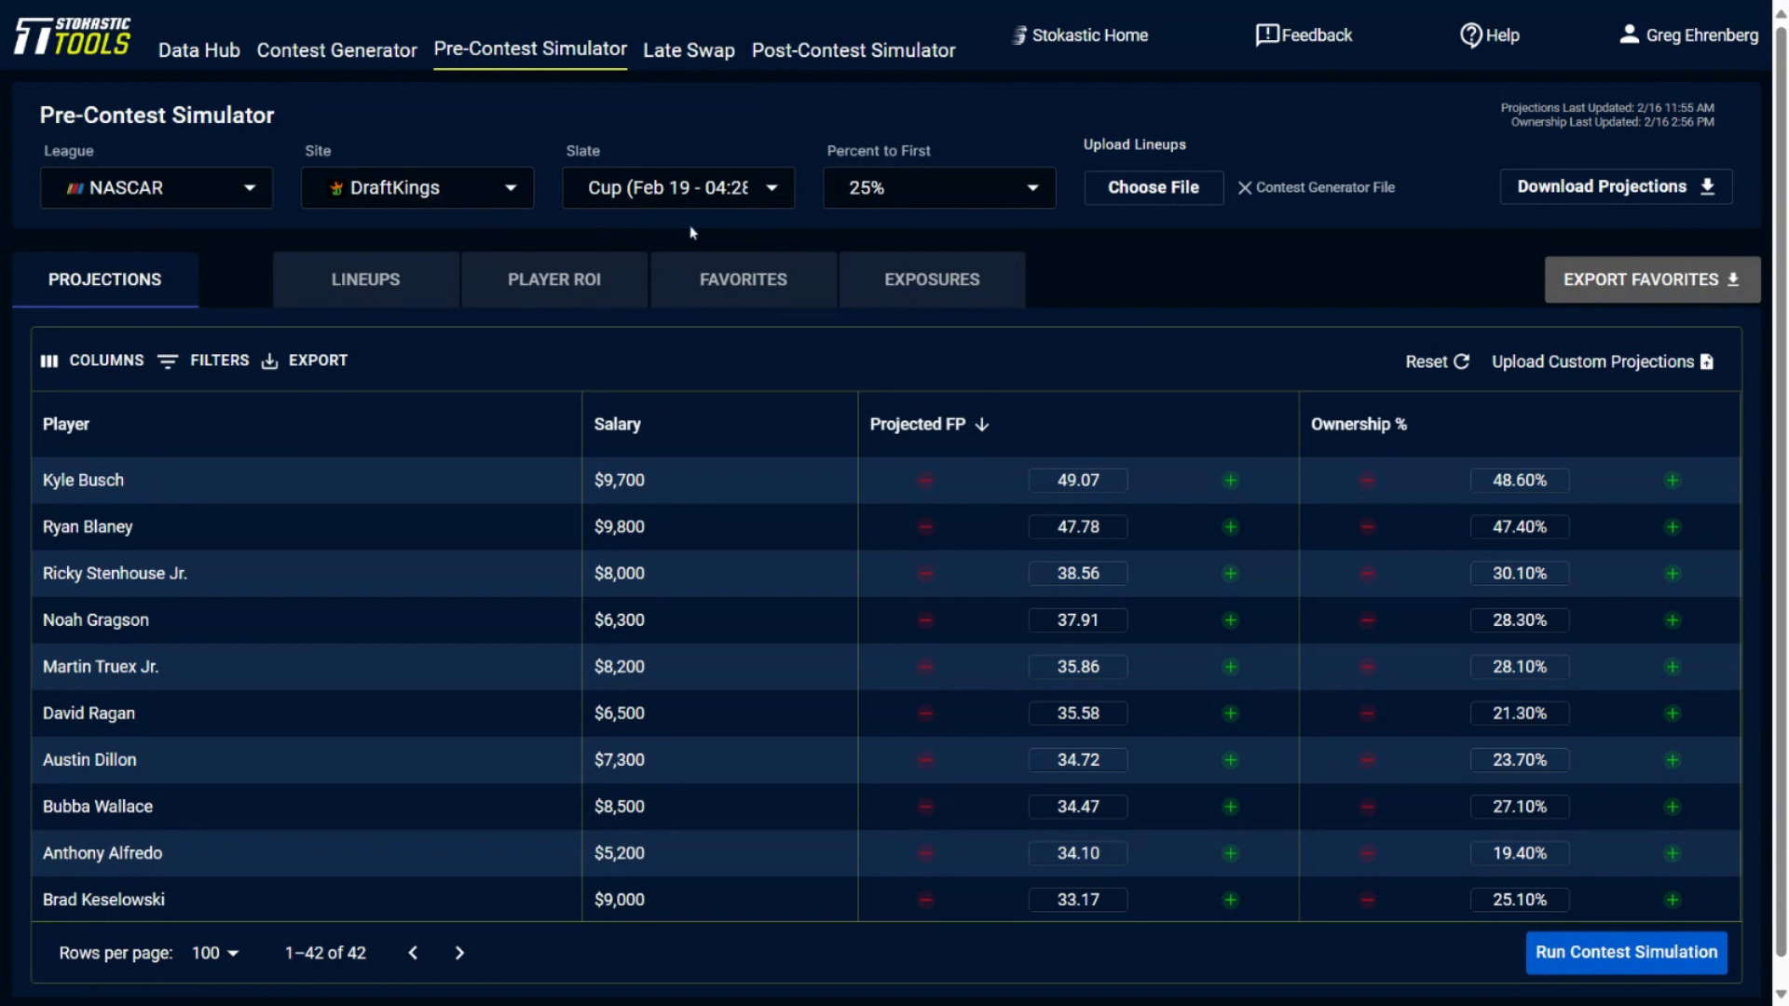
Step: Set Percent to First to 30% and run the contest simulation
{"action": "left_click", "coordinate": [966, 207]}
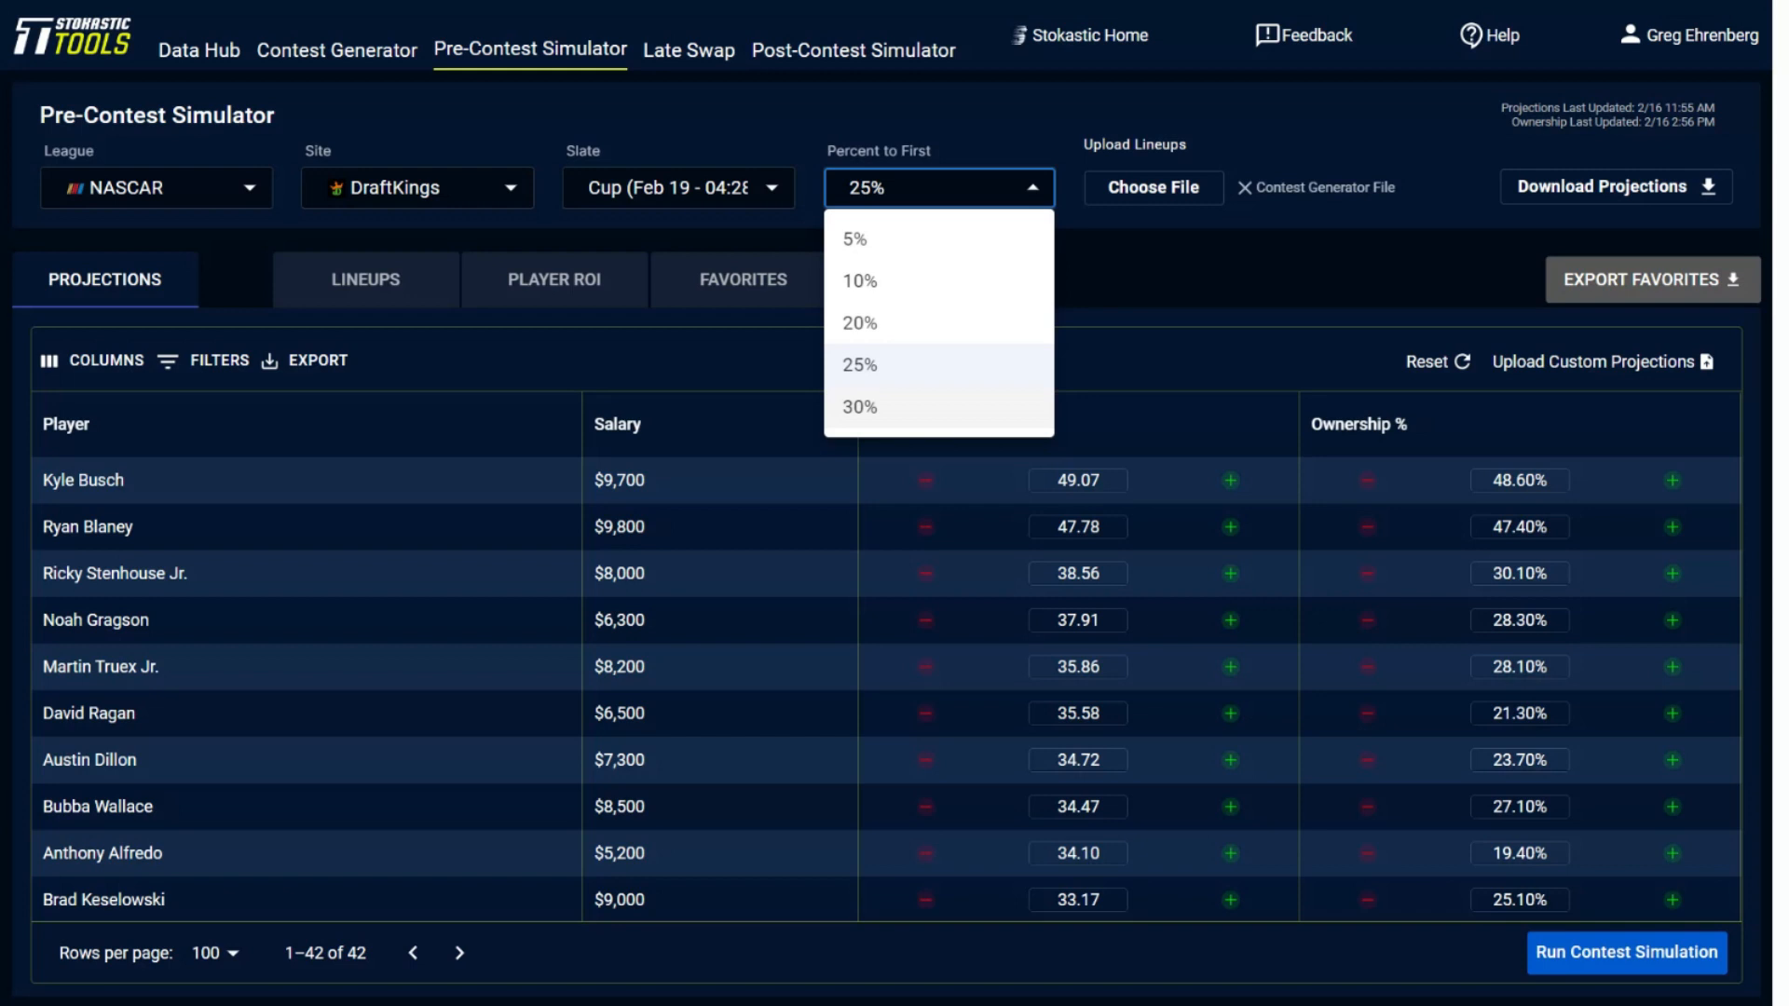
{"action": "left_click", "coordinate": [948, 407]}
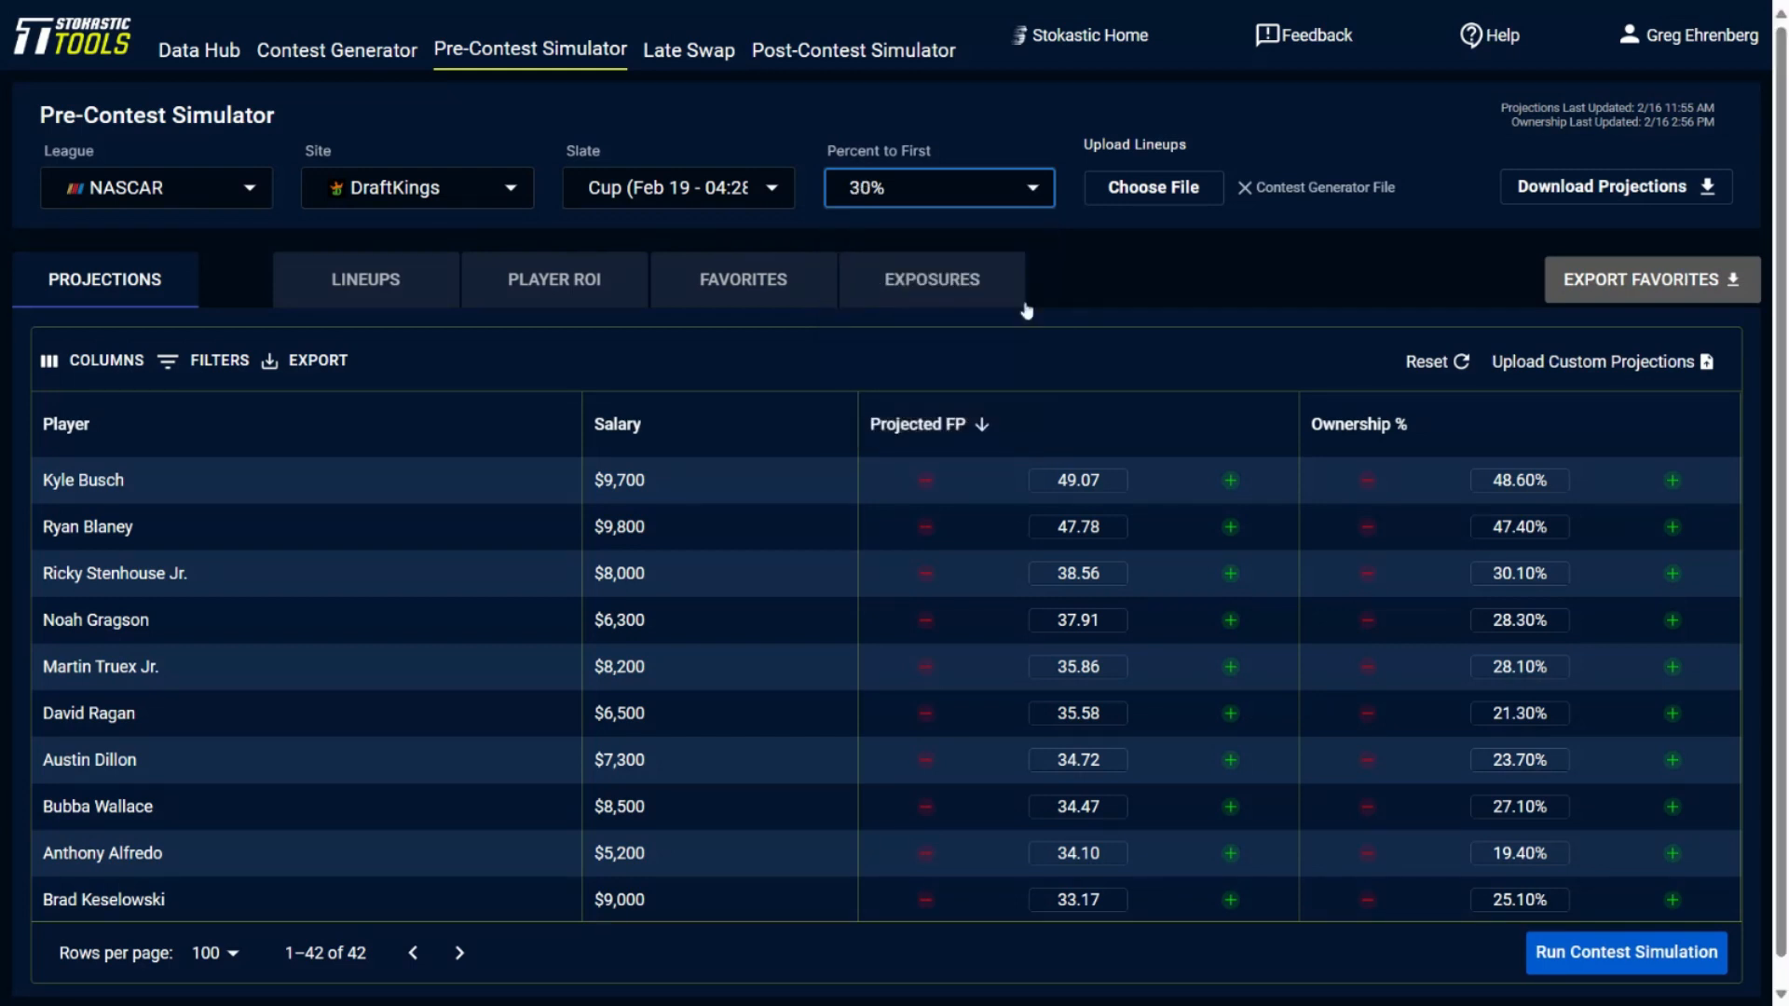
{"action": "left_click", "coordinate": [1025, 198]}
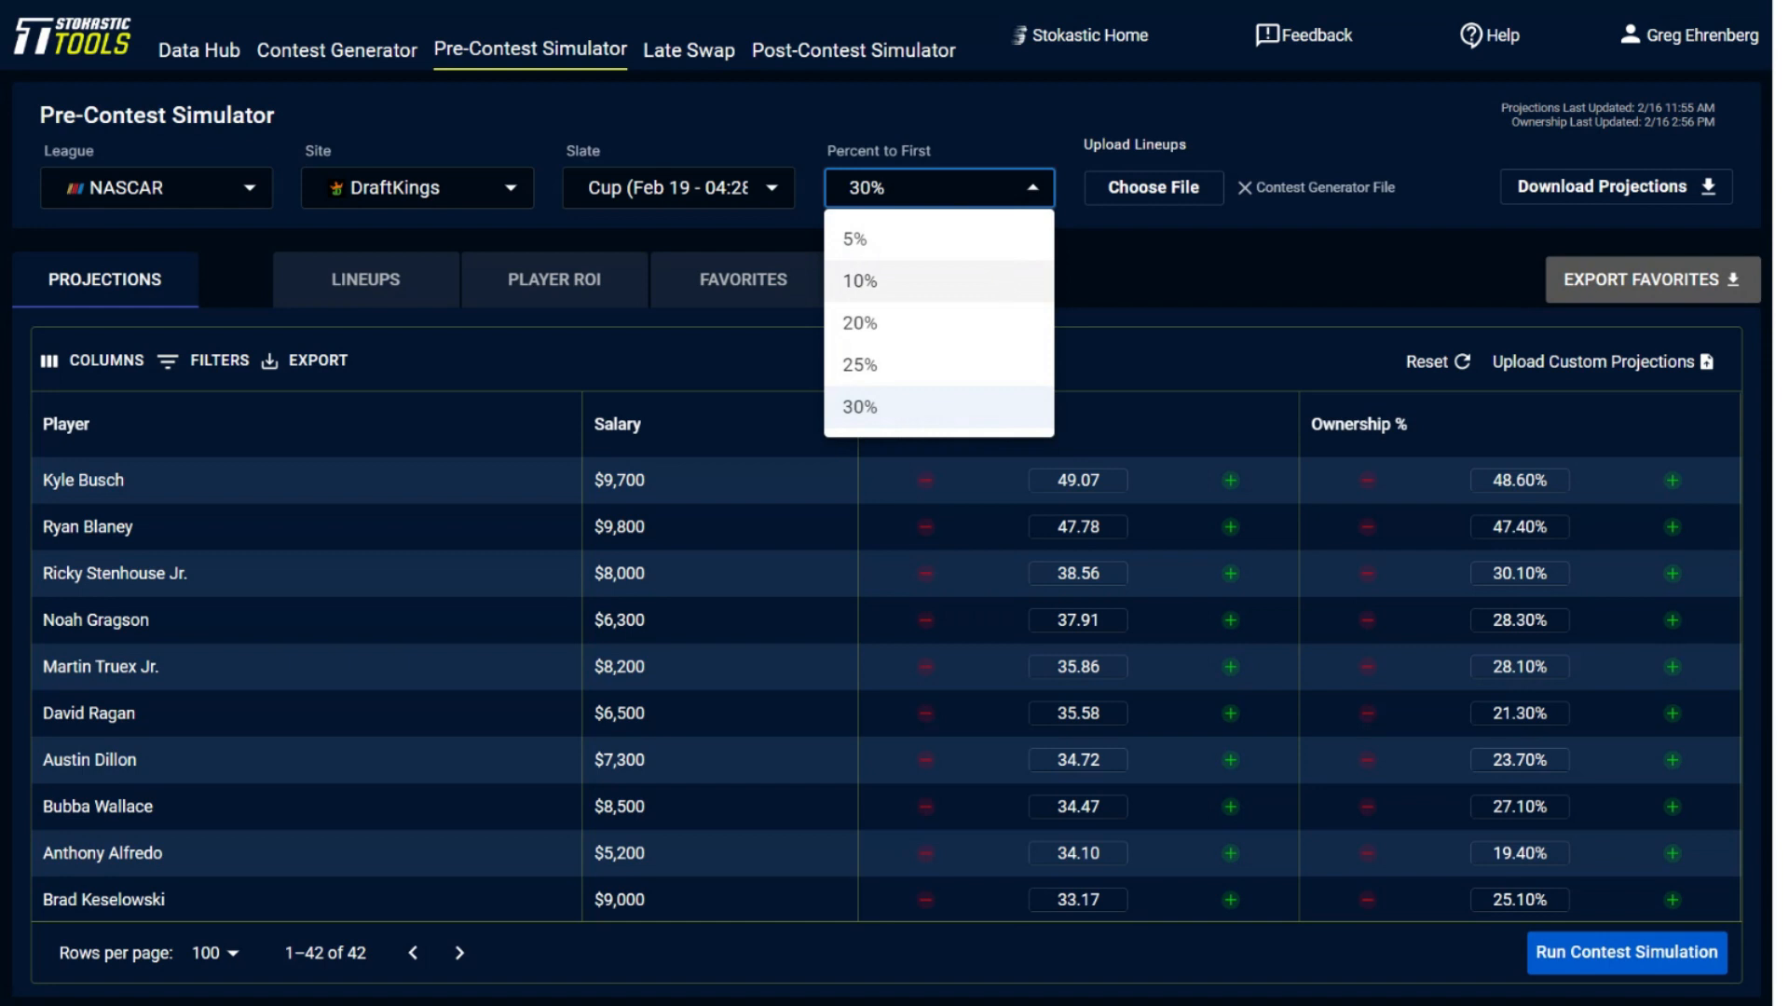
{"action": "left_click", "coordinate": [1005, 288]}
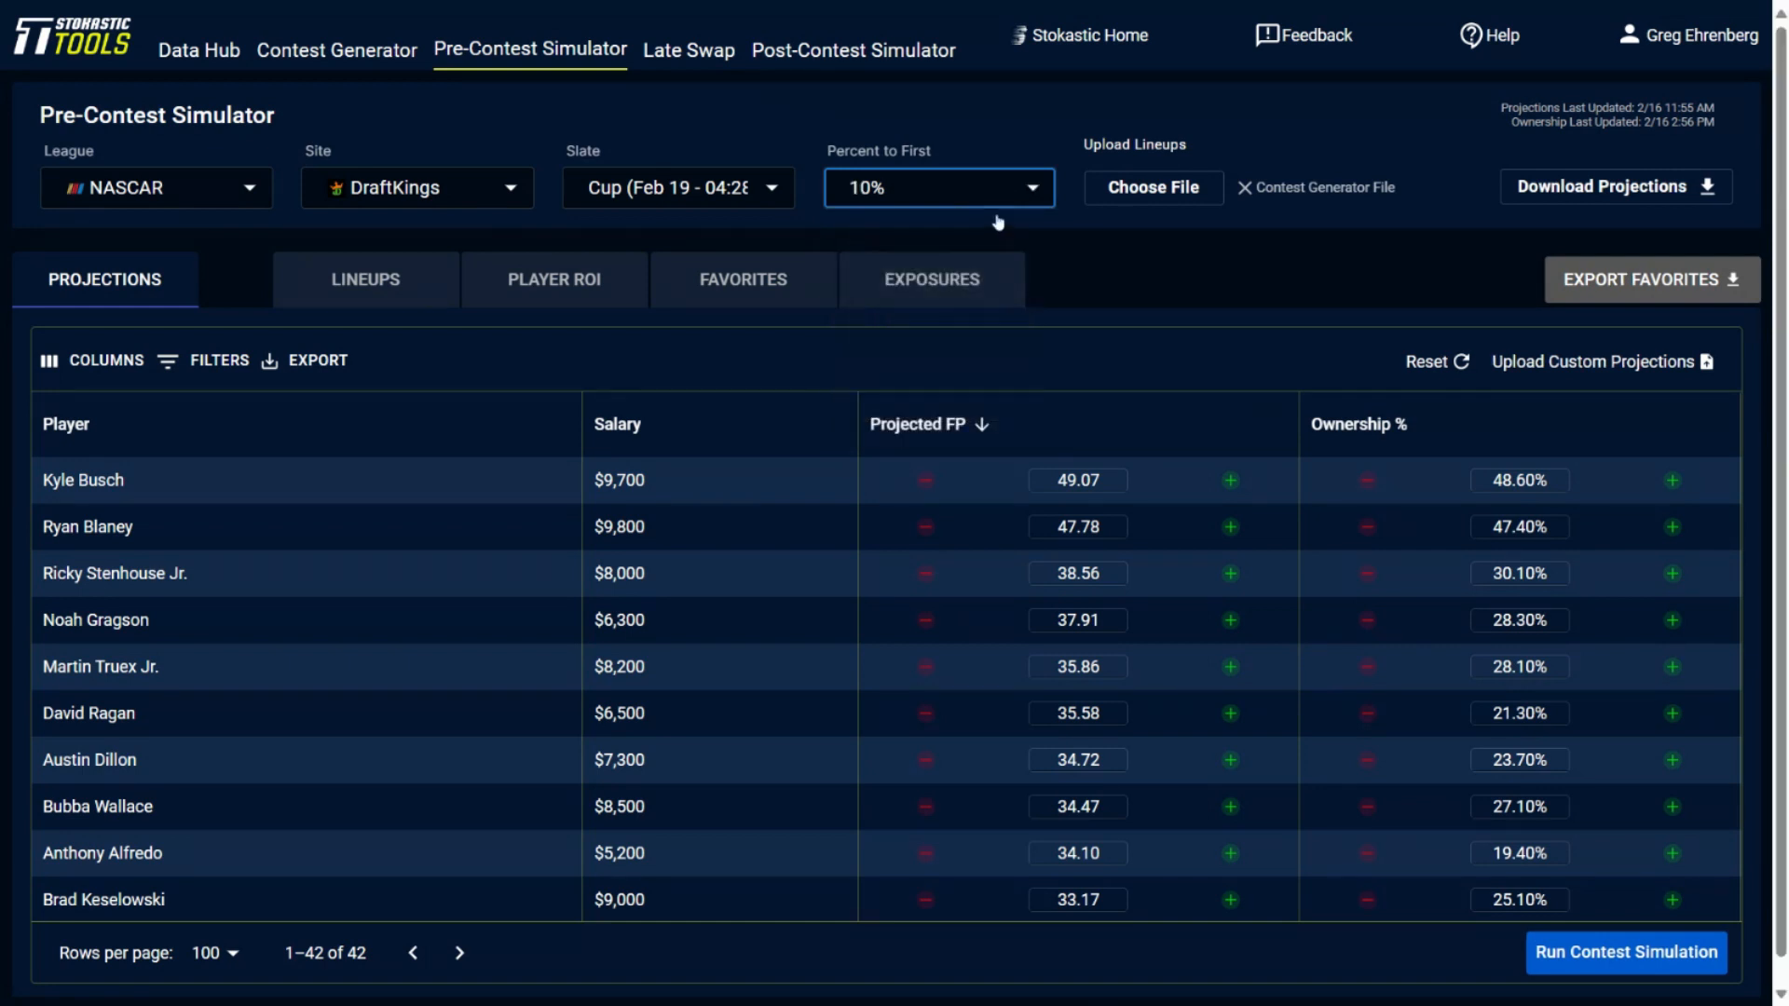
{"action": "left_click", "coordinate": [997, 192]}
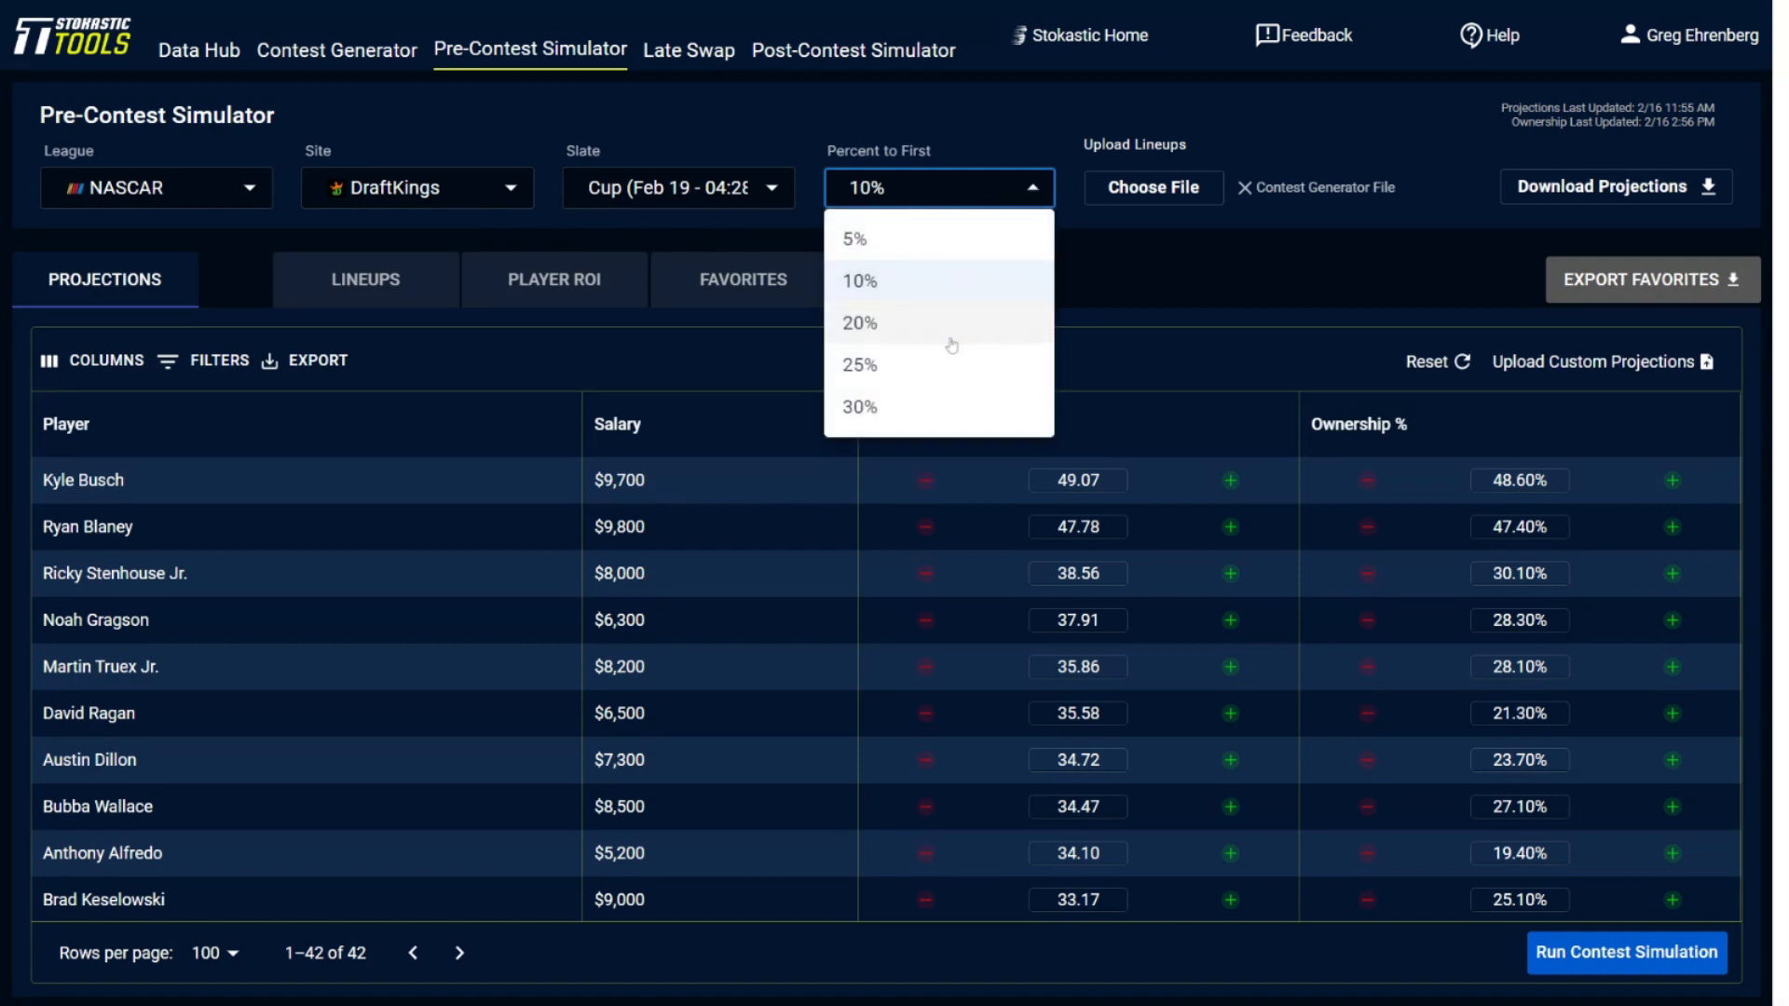
{"action": "left_click", "coordinate": [934, 405]}
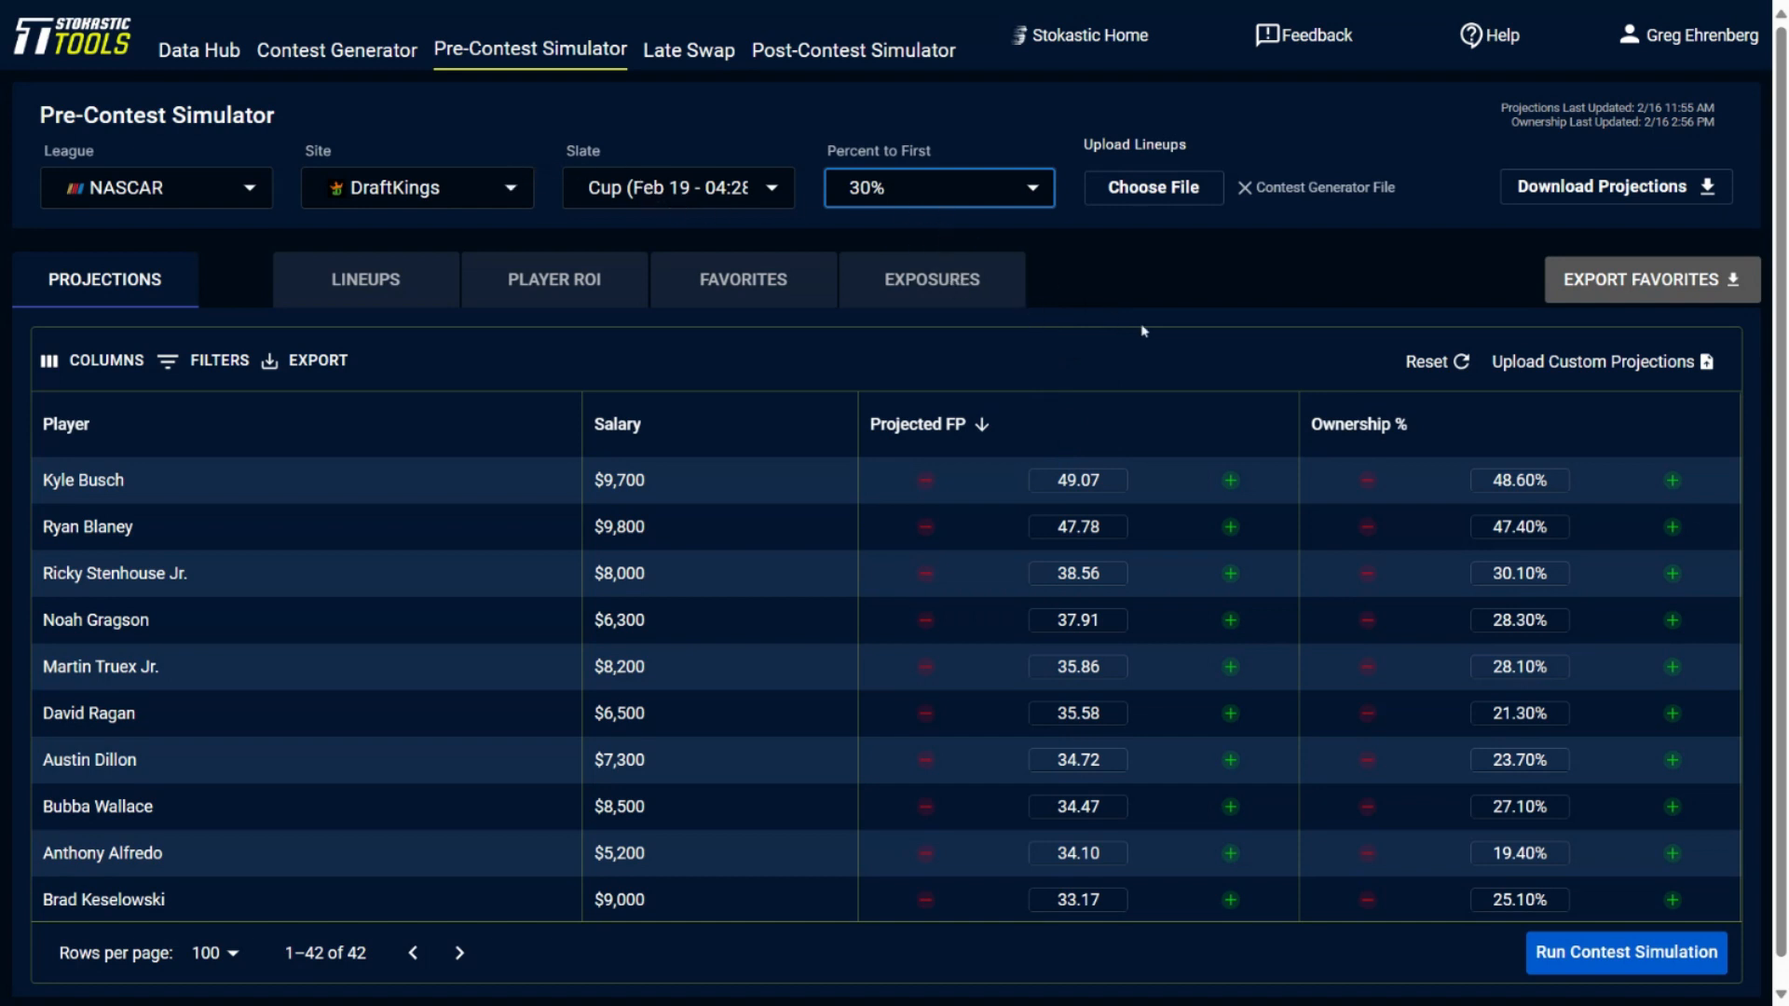
{"action": "left_click", "coordinate": [1622, 948]}
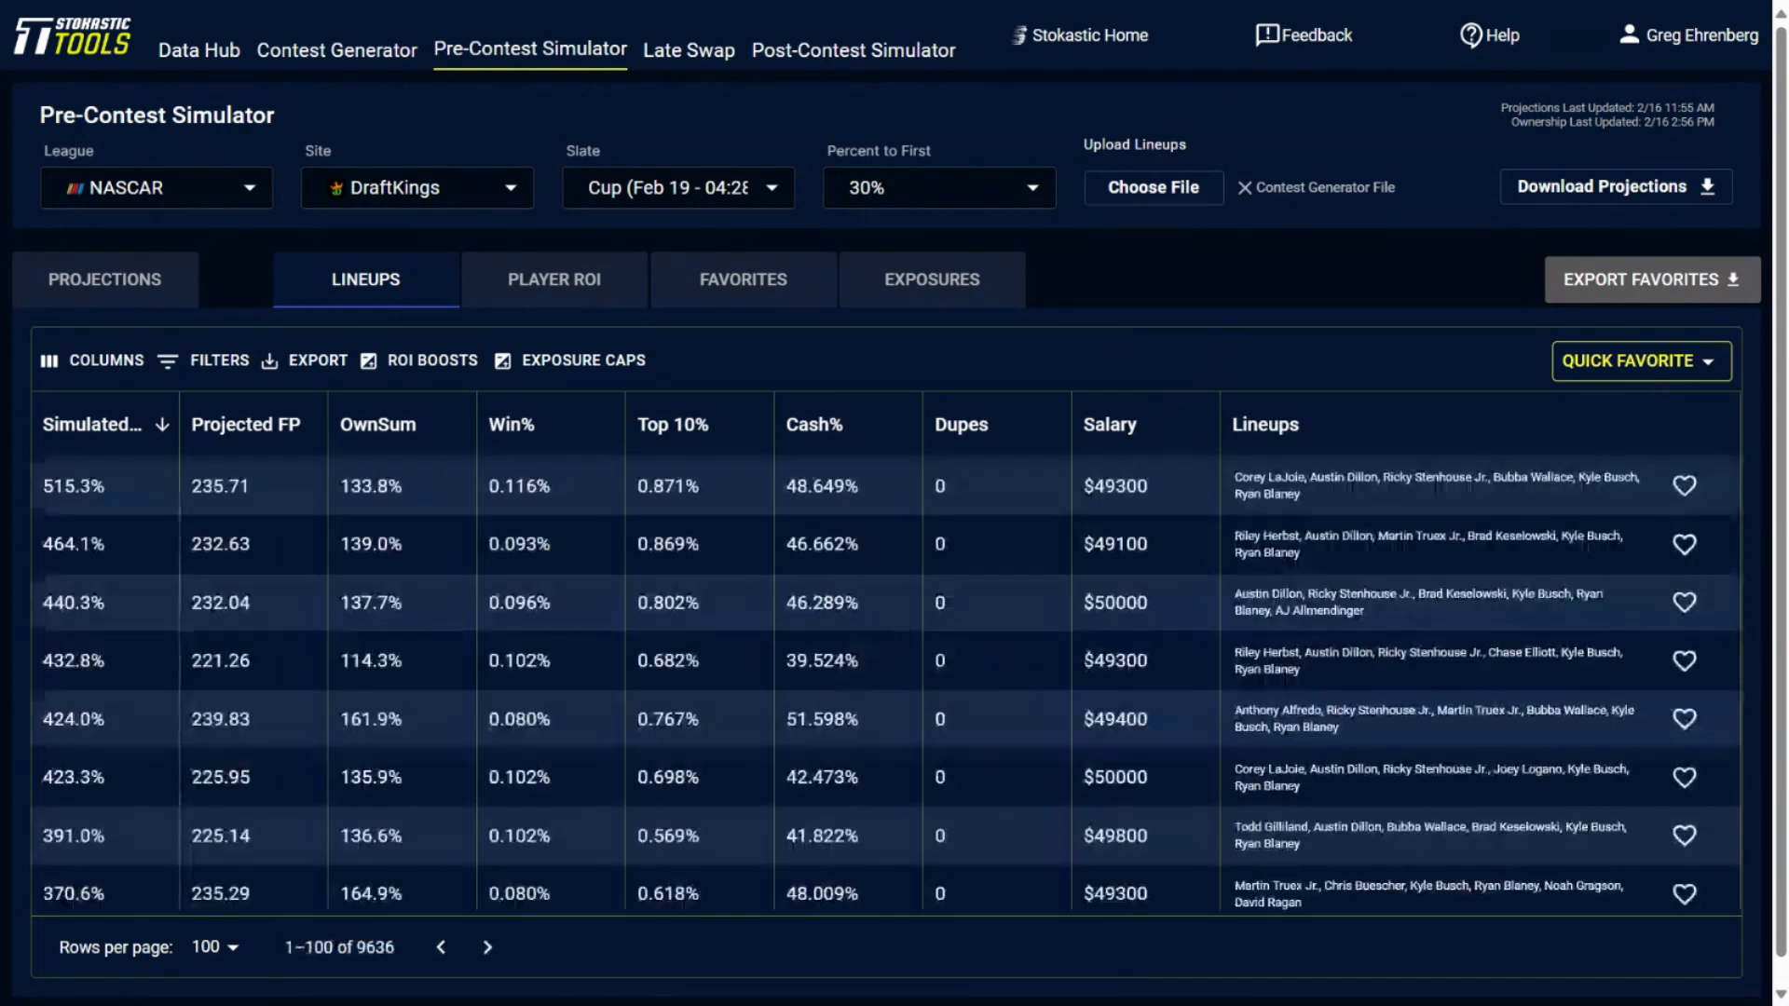
Step: Favorite the top 27 simulated lineups using a custom amount, and un-favorite them all
{"action": "left_click", "coordinate": [1604, 370]}
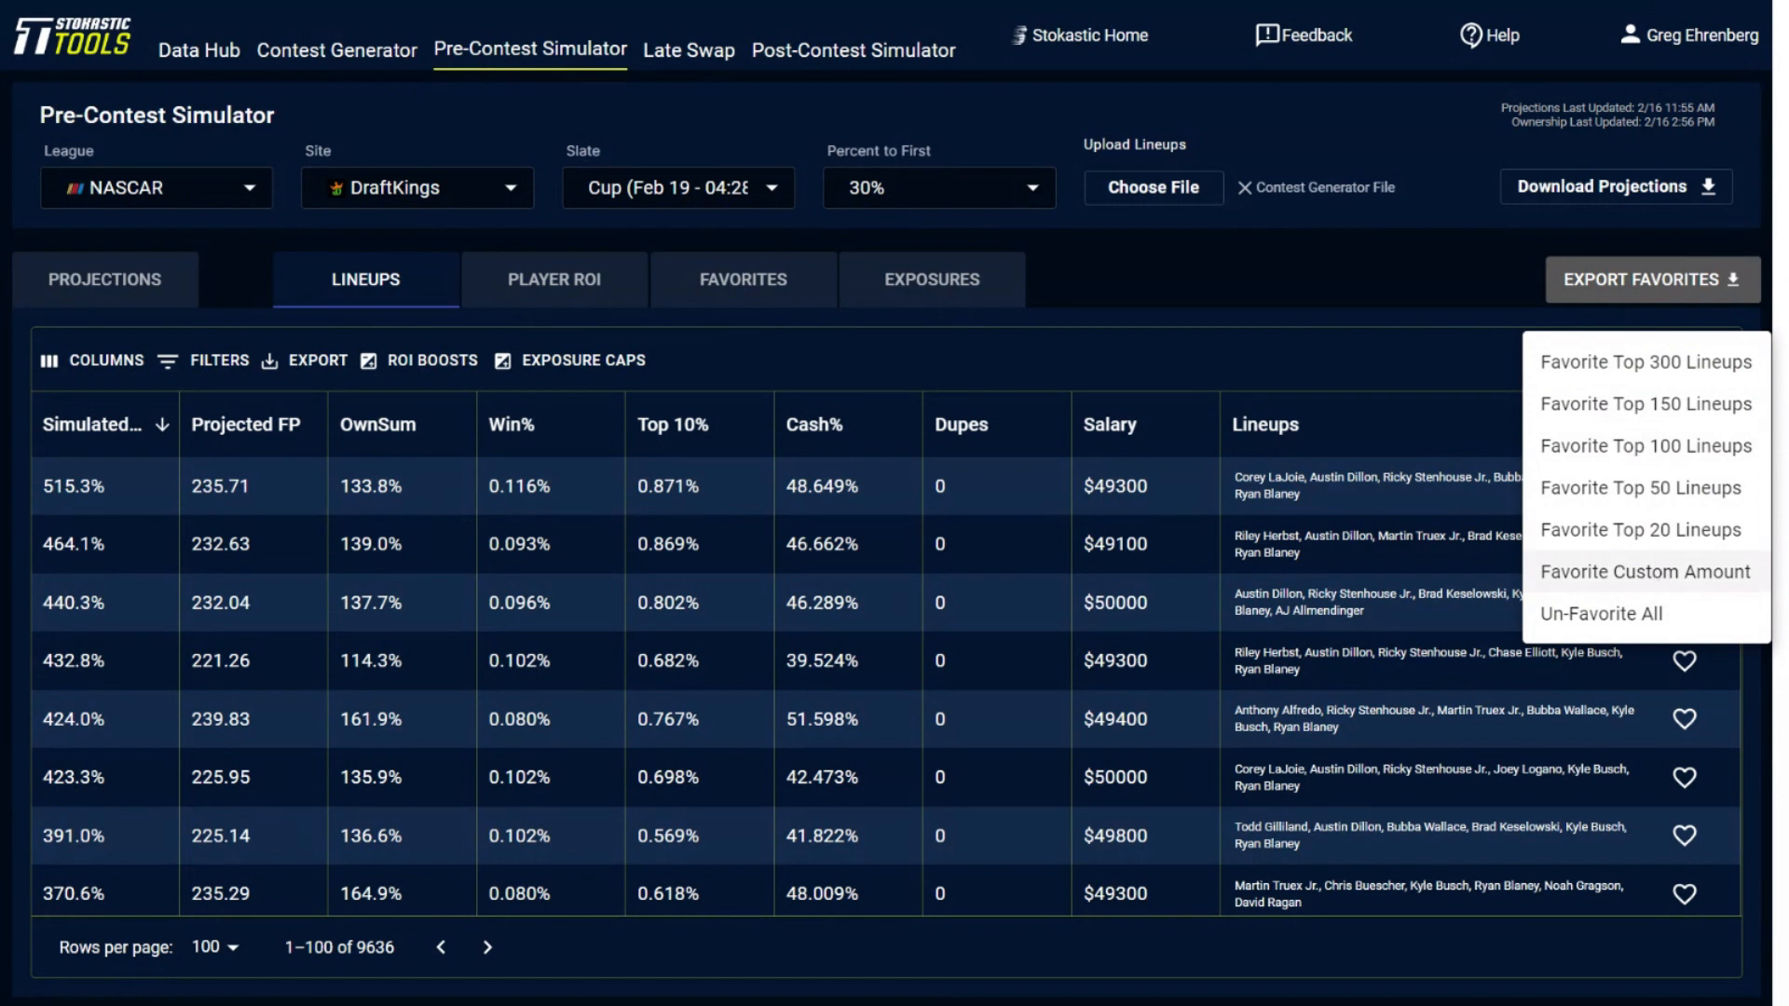
{"action": "left_click", "coordinate": [1645, 571]}
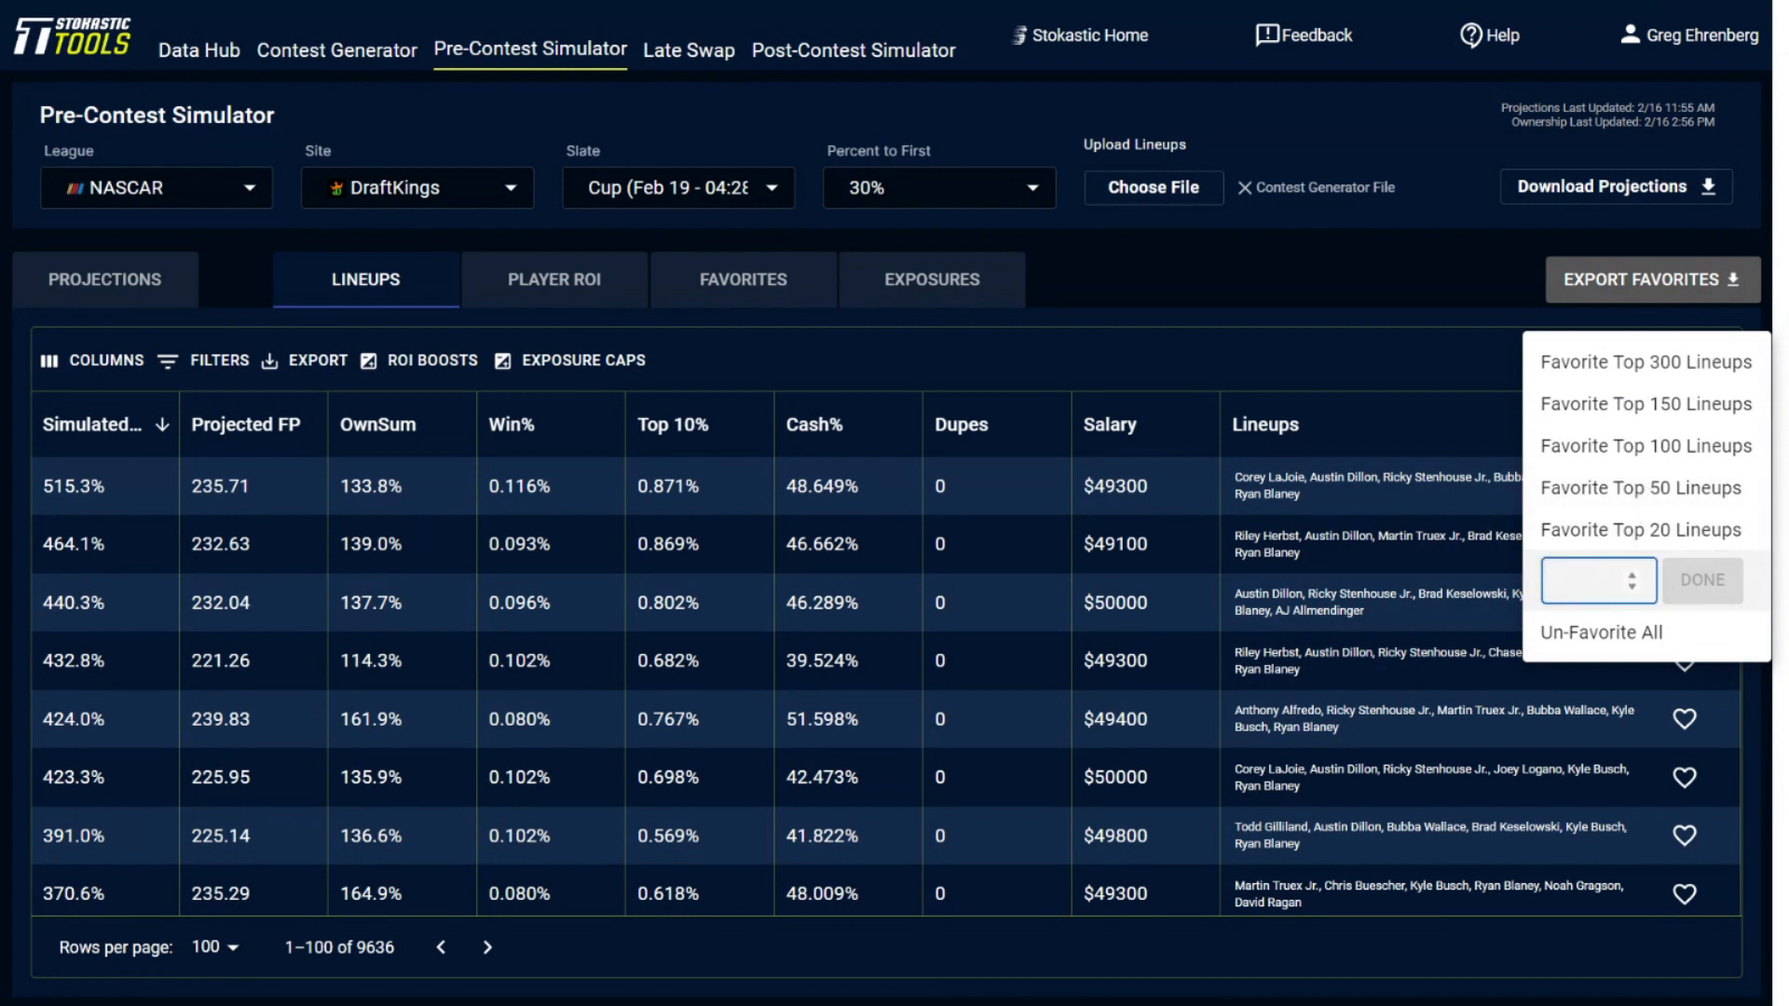
{"action": "type", "text": "27"}
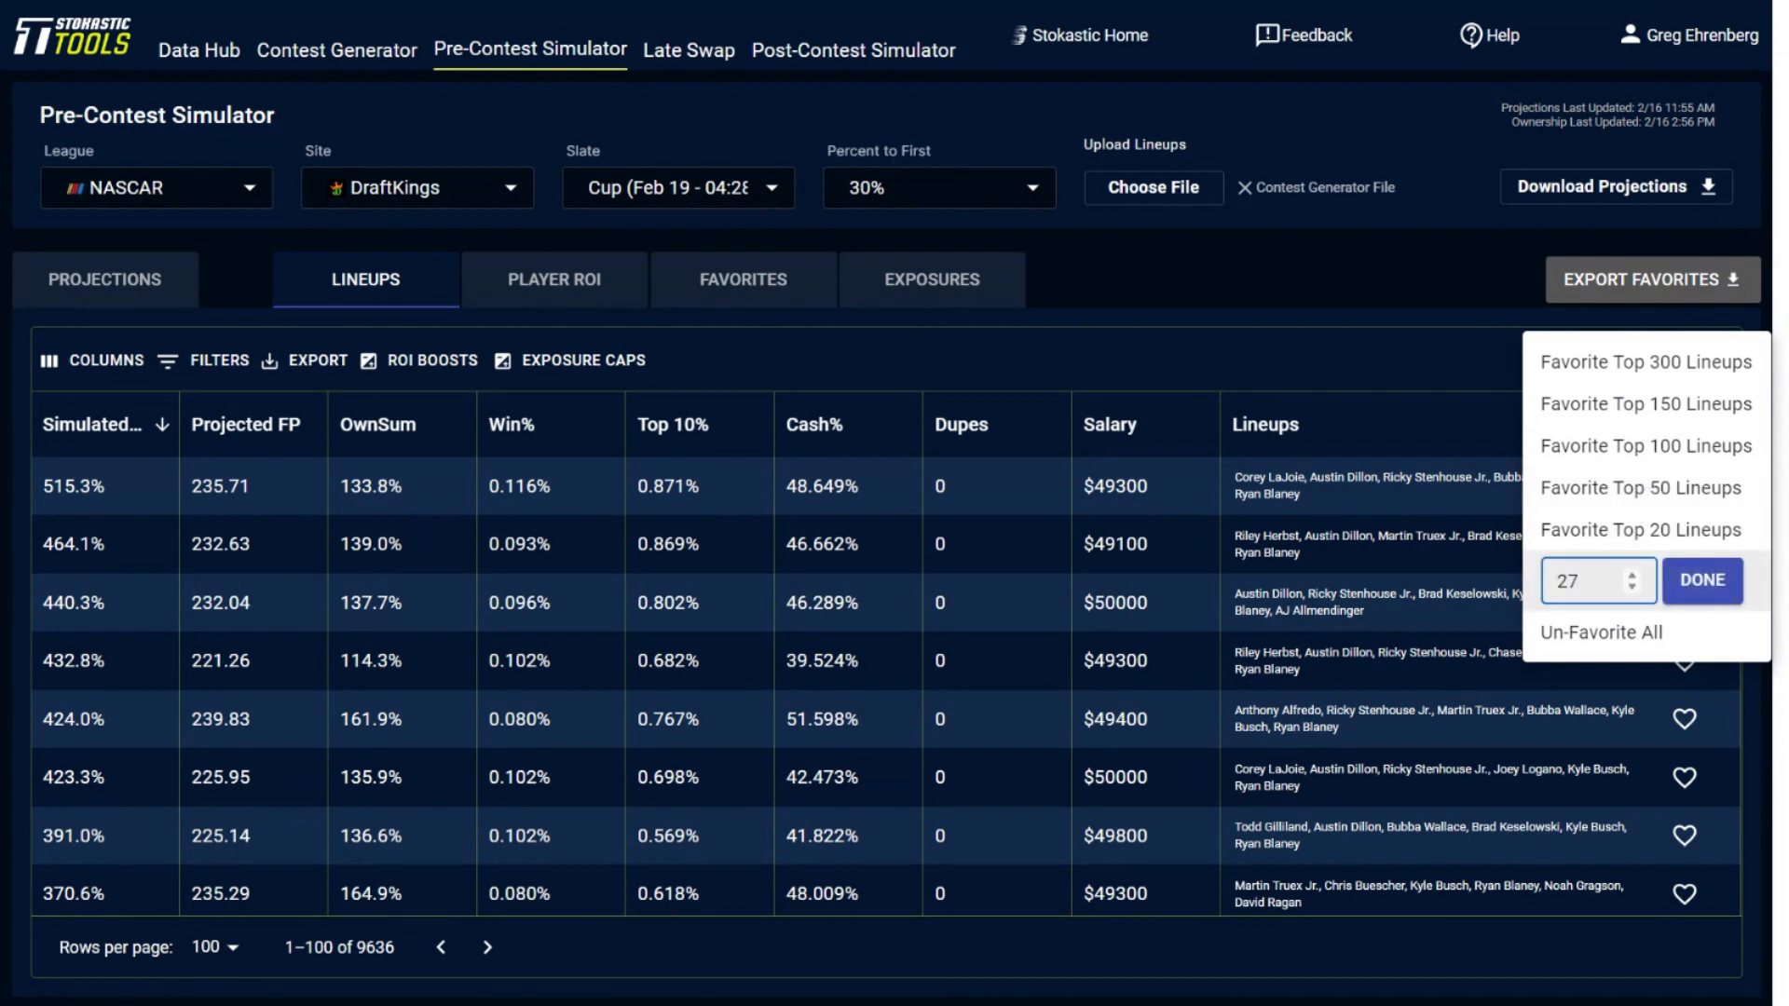
{"action": "left_click", "coordinate": [1702, 579]}
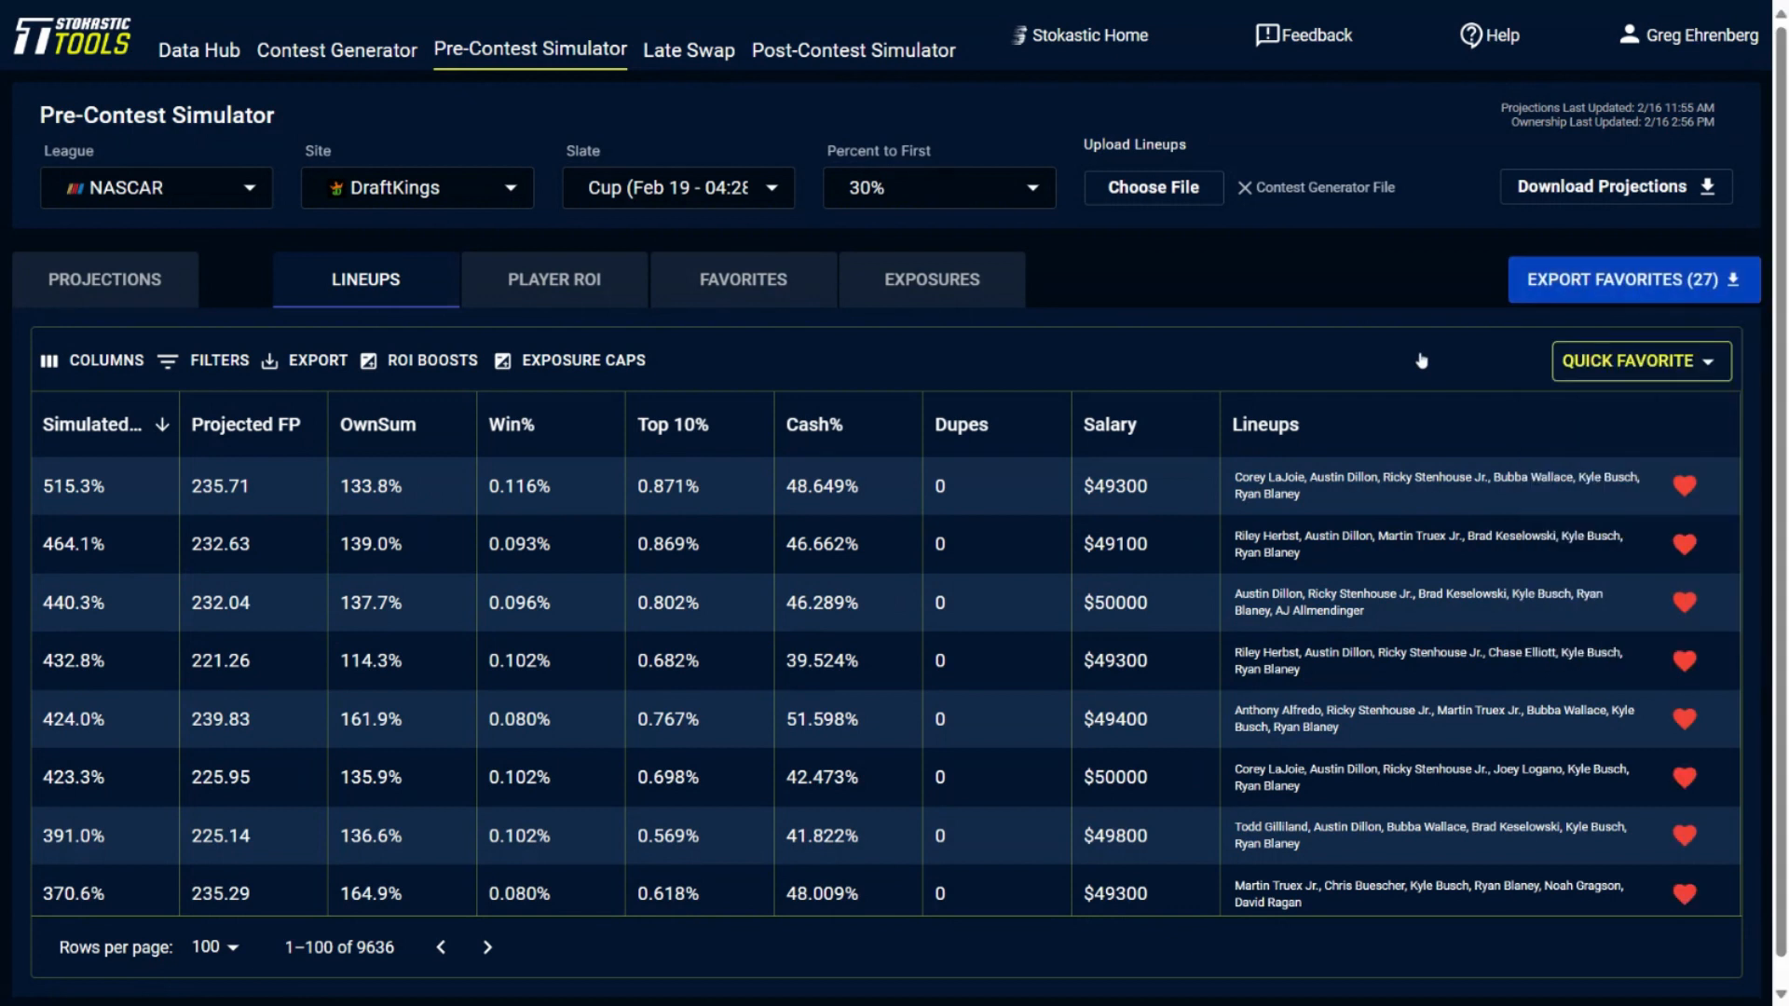
{"action": "left_click", "coordinate": [1596, 373]}
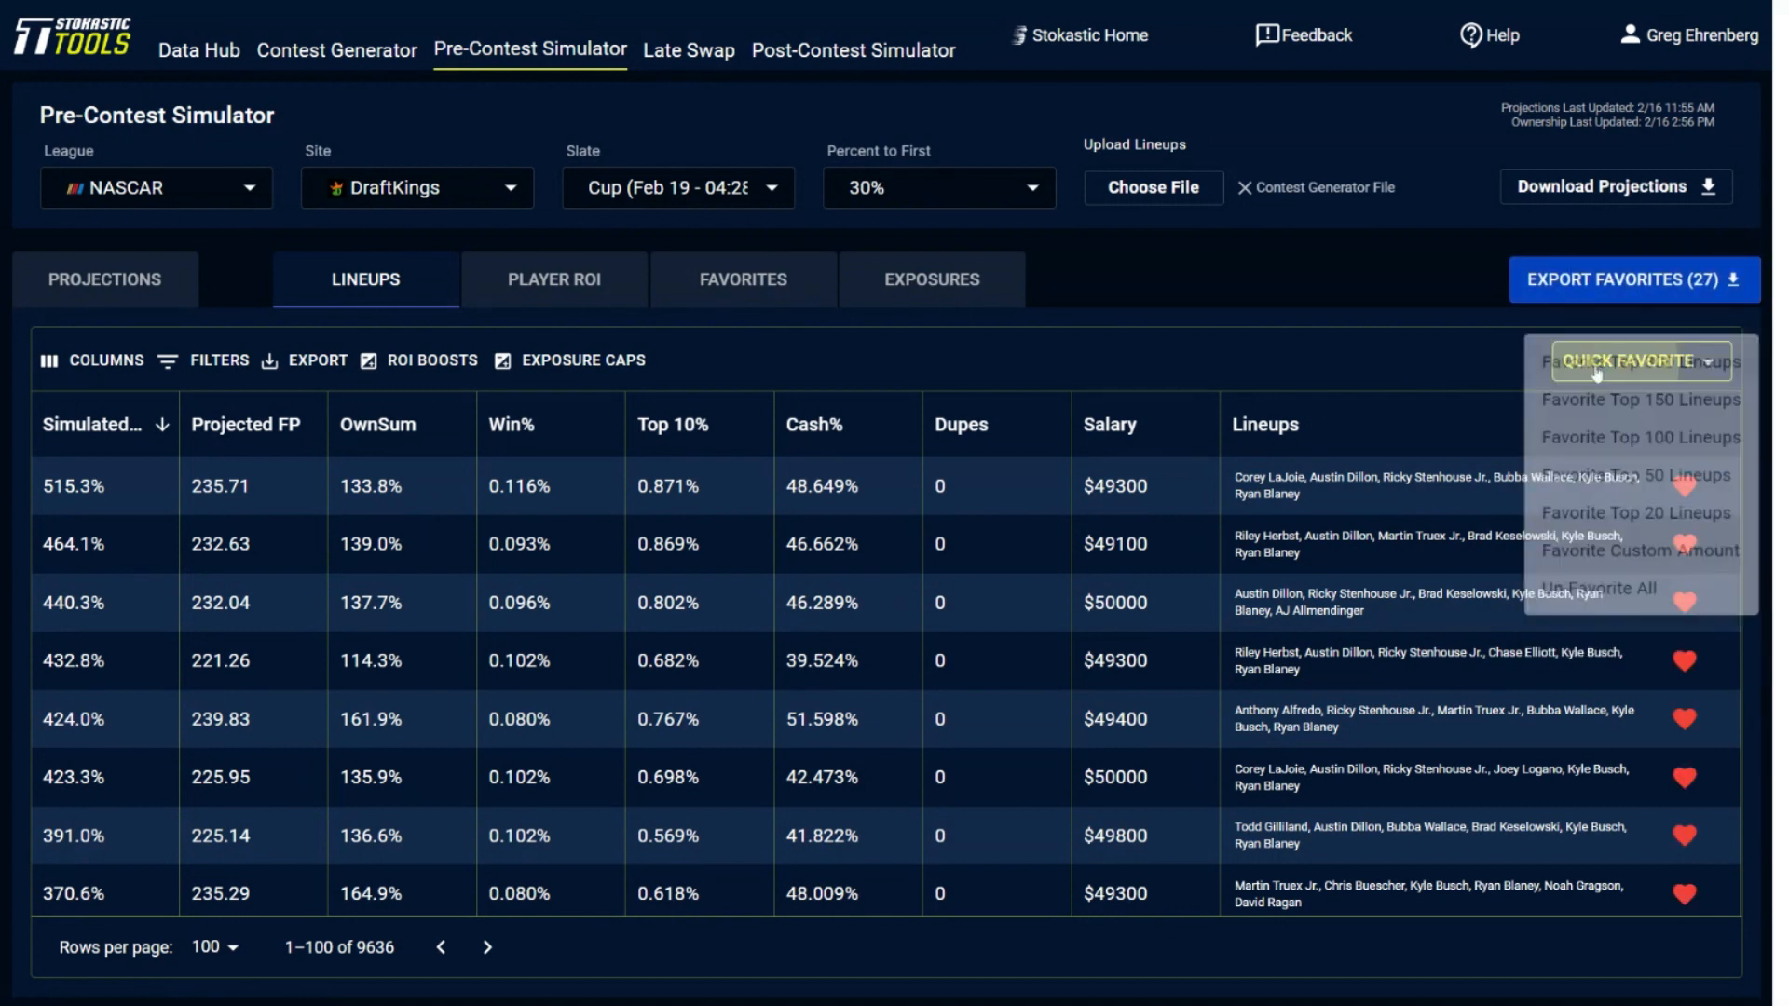
{"action": "key", "text": "Return"}
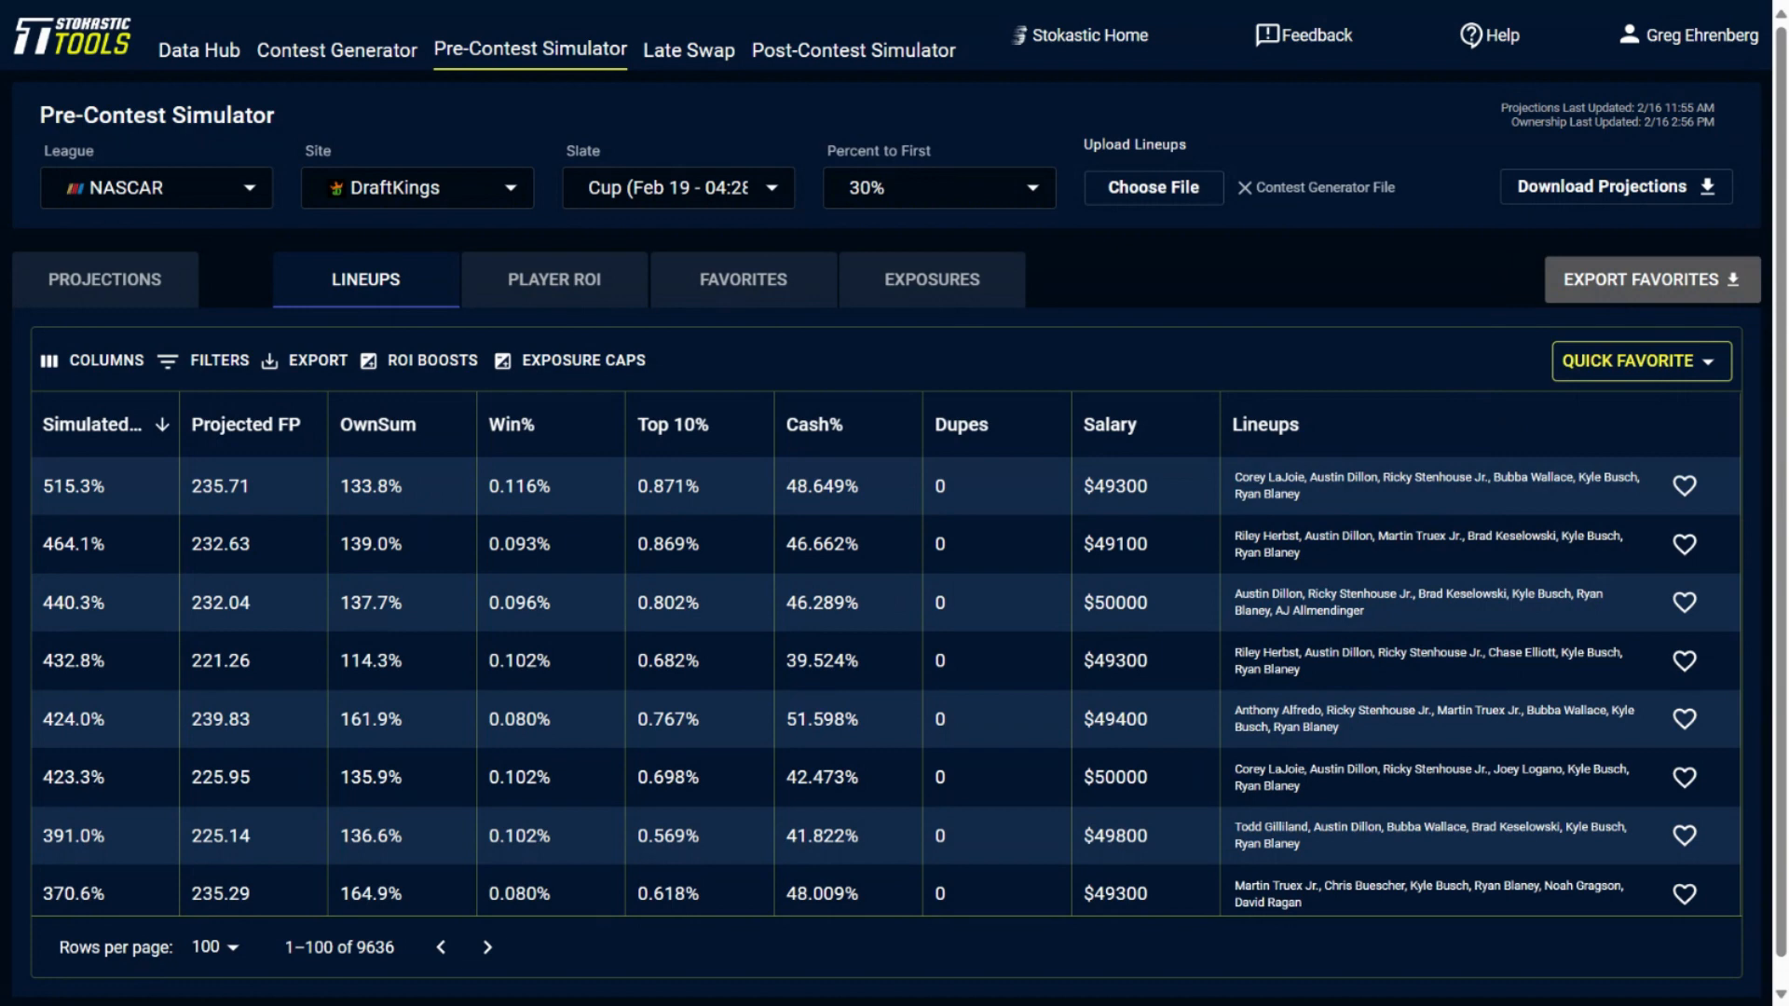
Step: Favorite the single lineup with 359.6% simulated ROI and remove it from the favorites
{"action": "scroll", "coordinate": [1590, 513], "scroll_direction": "down", "scroll_amount": 3}
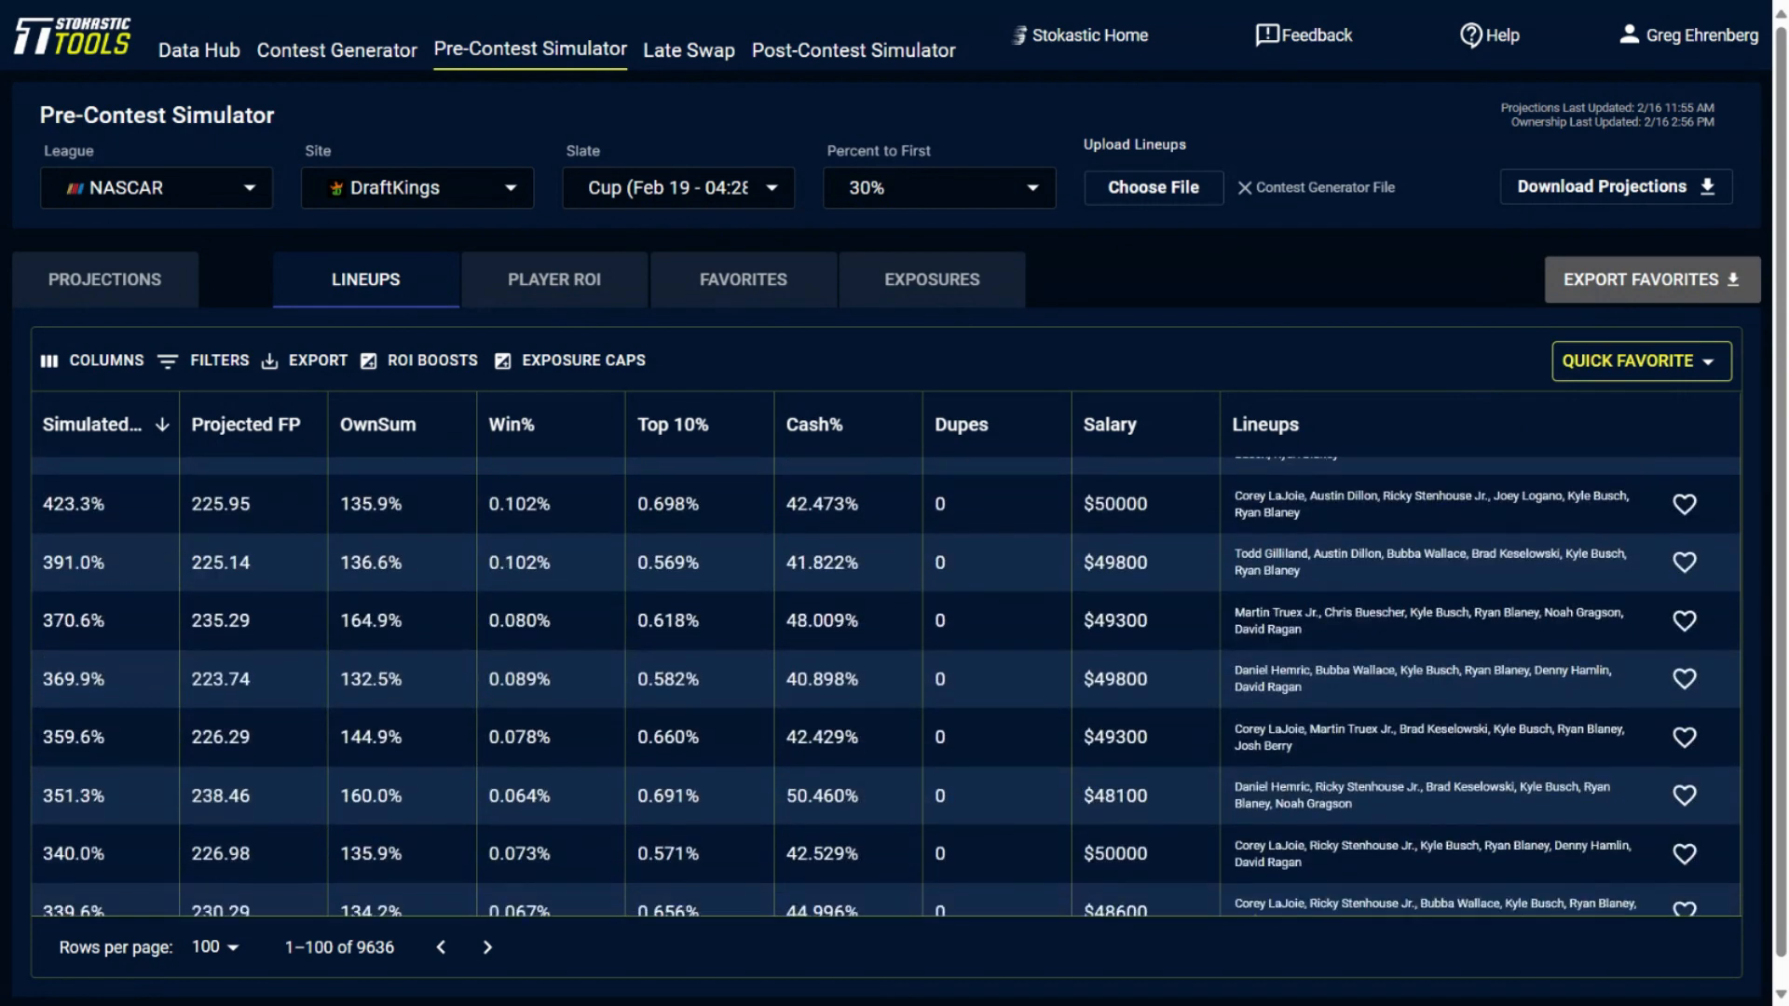
{"action": "left_click", "coordinate": [1684, 736]}
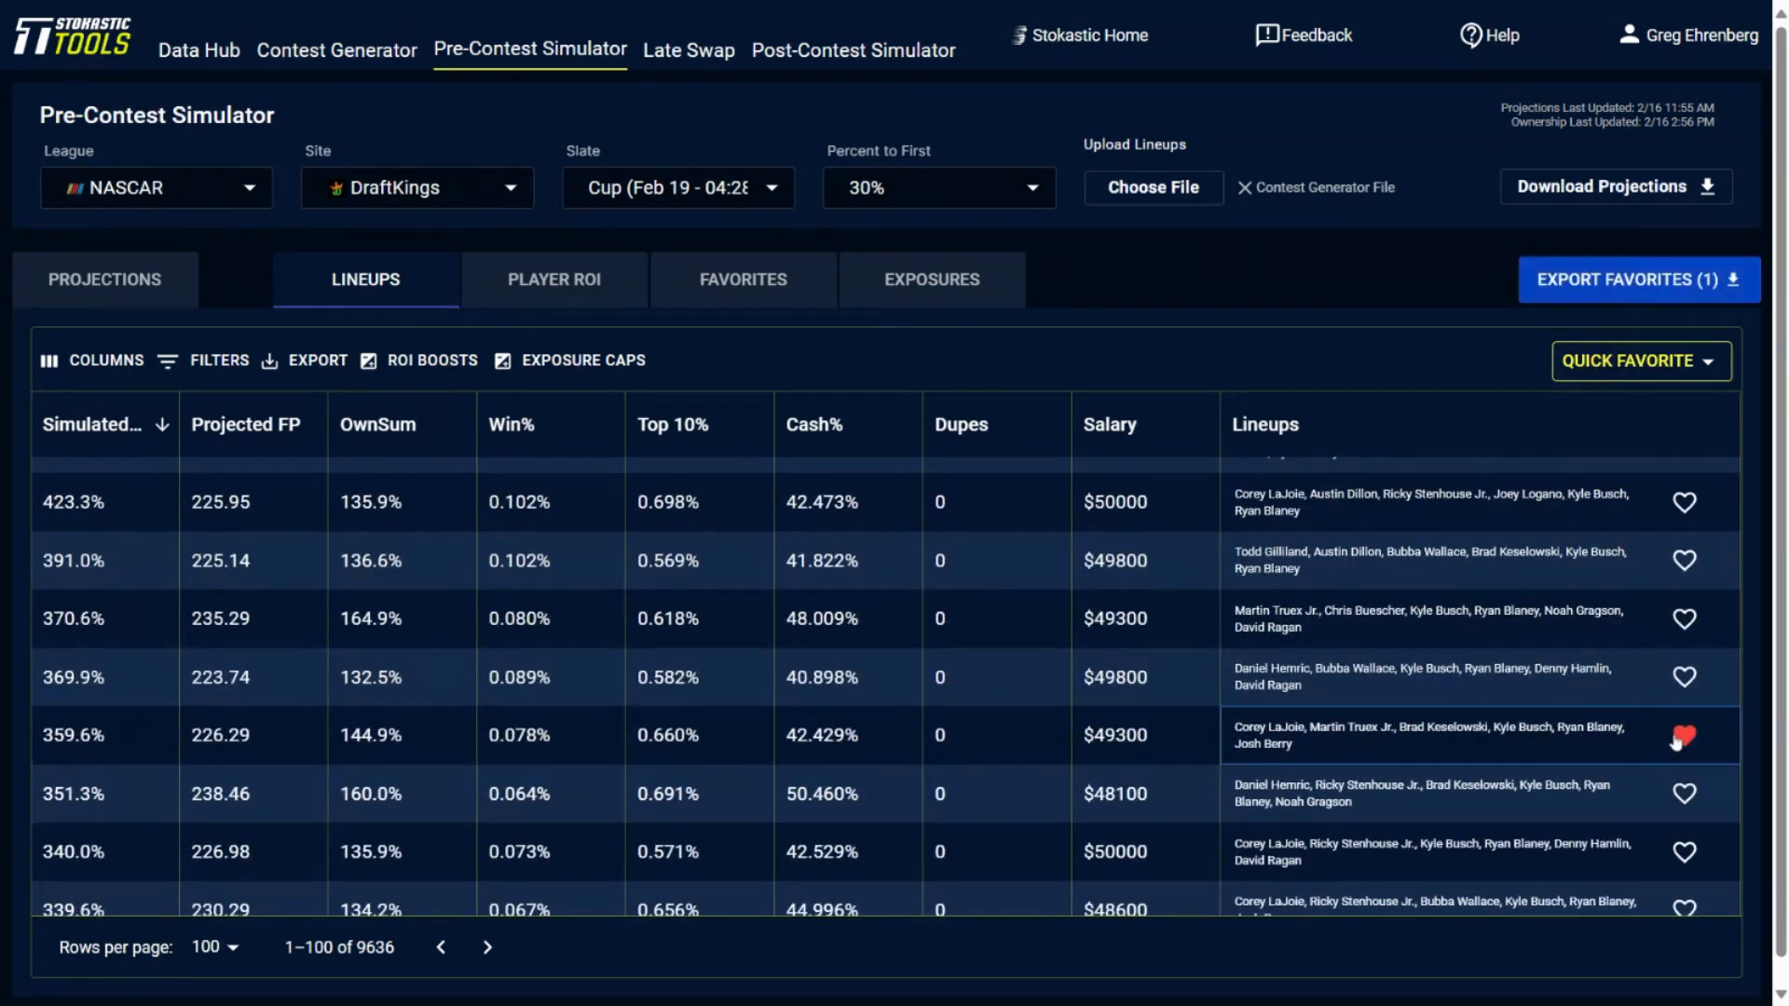
{"action": "left_click", "coordinate": [1684, 736]}
{"action": "scroll", "coordinate": [1637, 603], "scroll_direction": "up", "scroll_amount": 3}
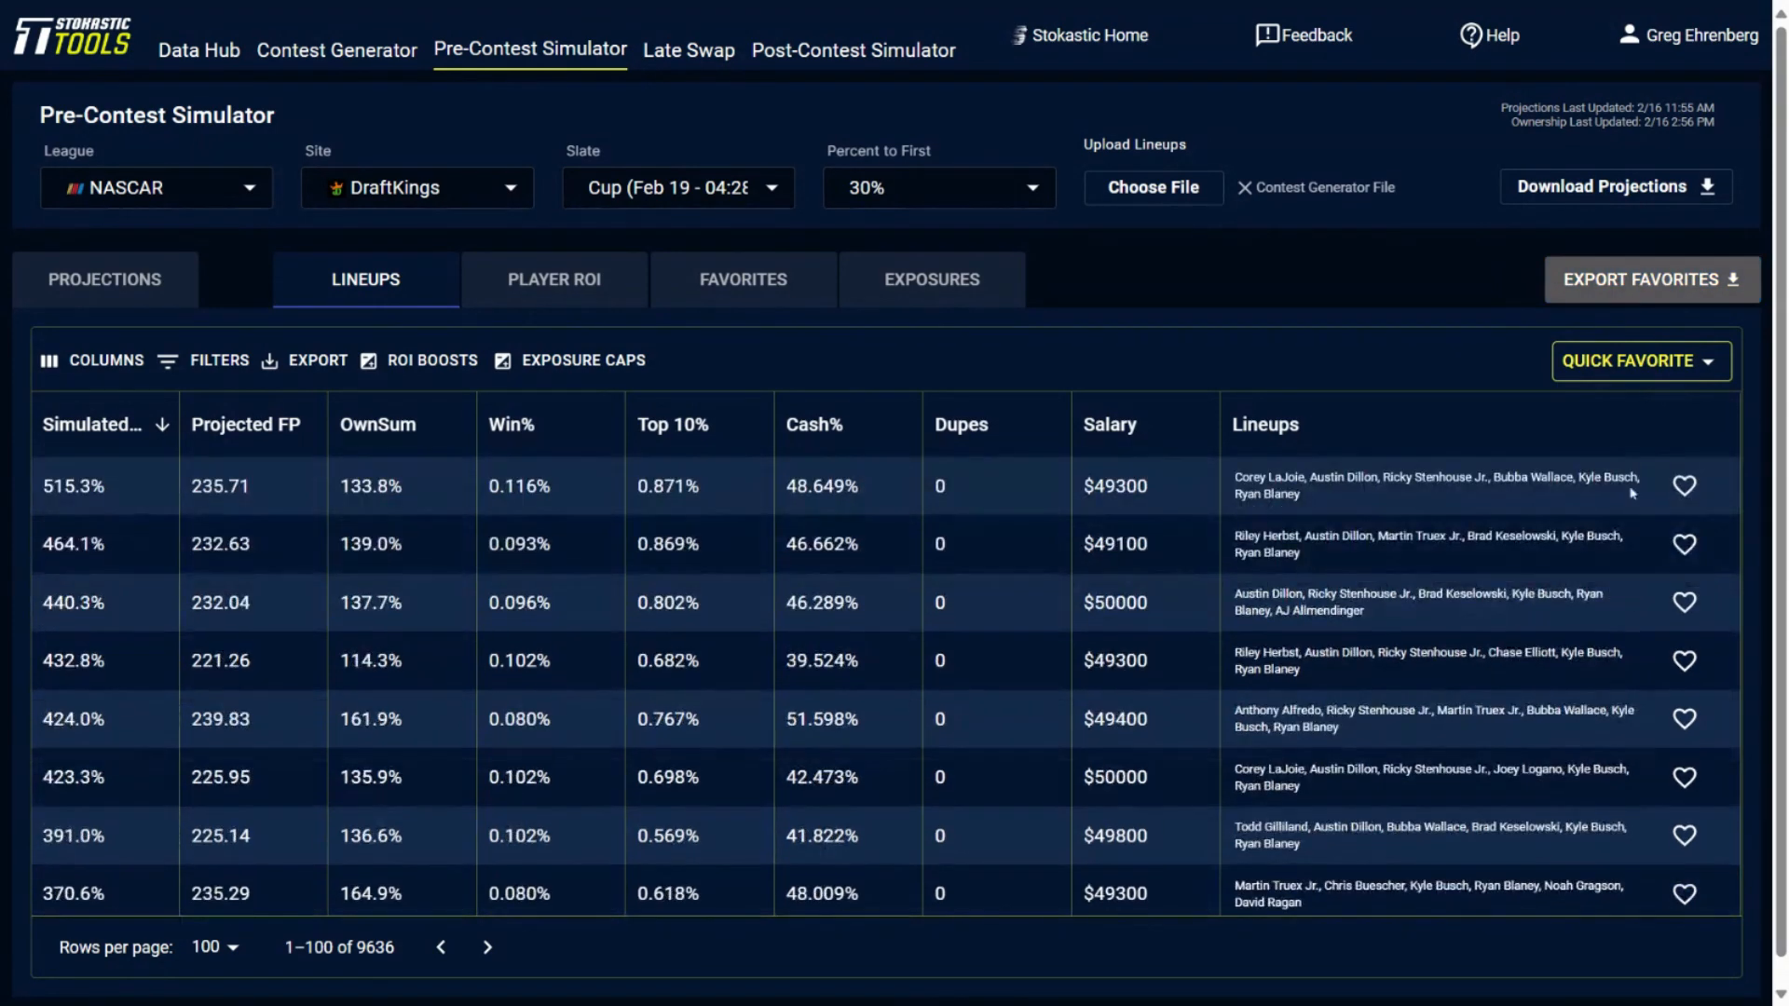
Step: Favorite the top 150 simulated lineups, and sort the player ROI table by average simulated ROI in descending order
{"action": "left_click", "coordinate": [1630, 363]}
{"action": "left_click", "coordinate": [1632, 405]}
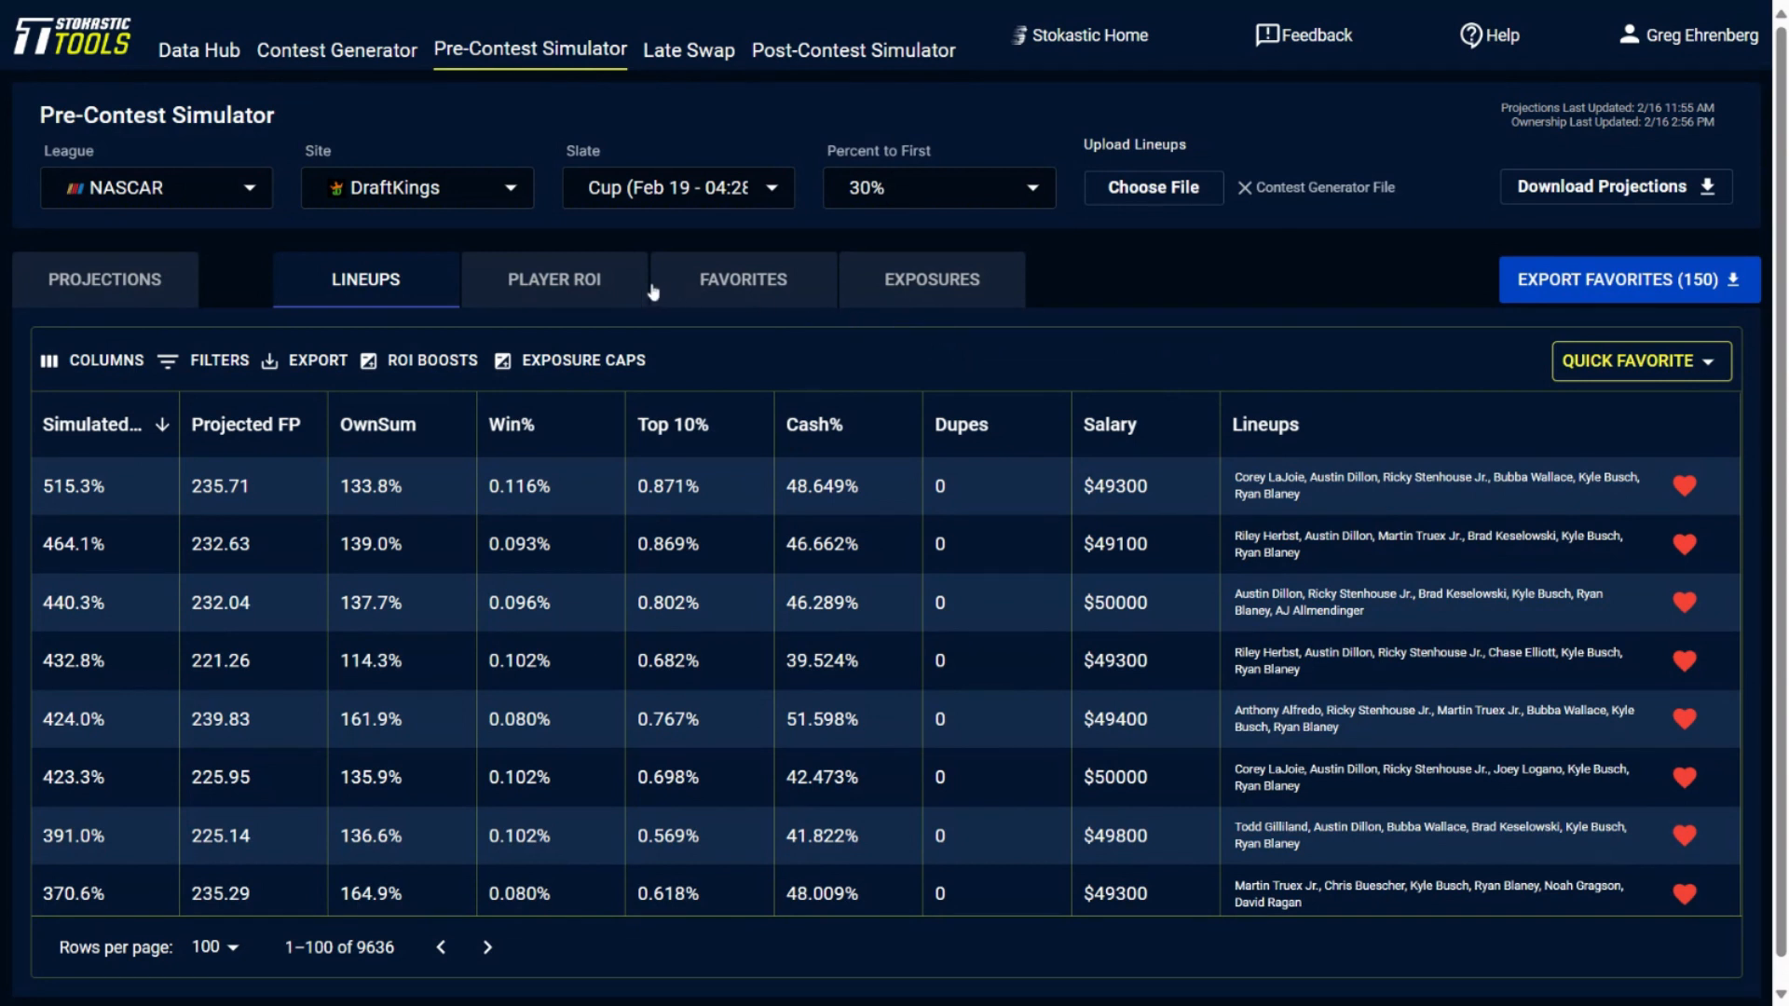
{"action": "left_click", "coordinate": [604, 294]}
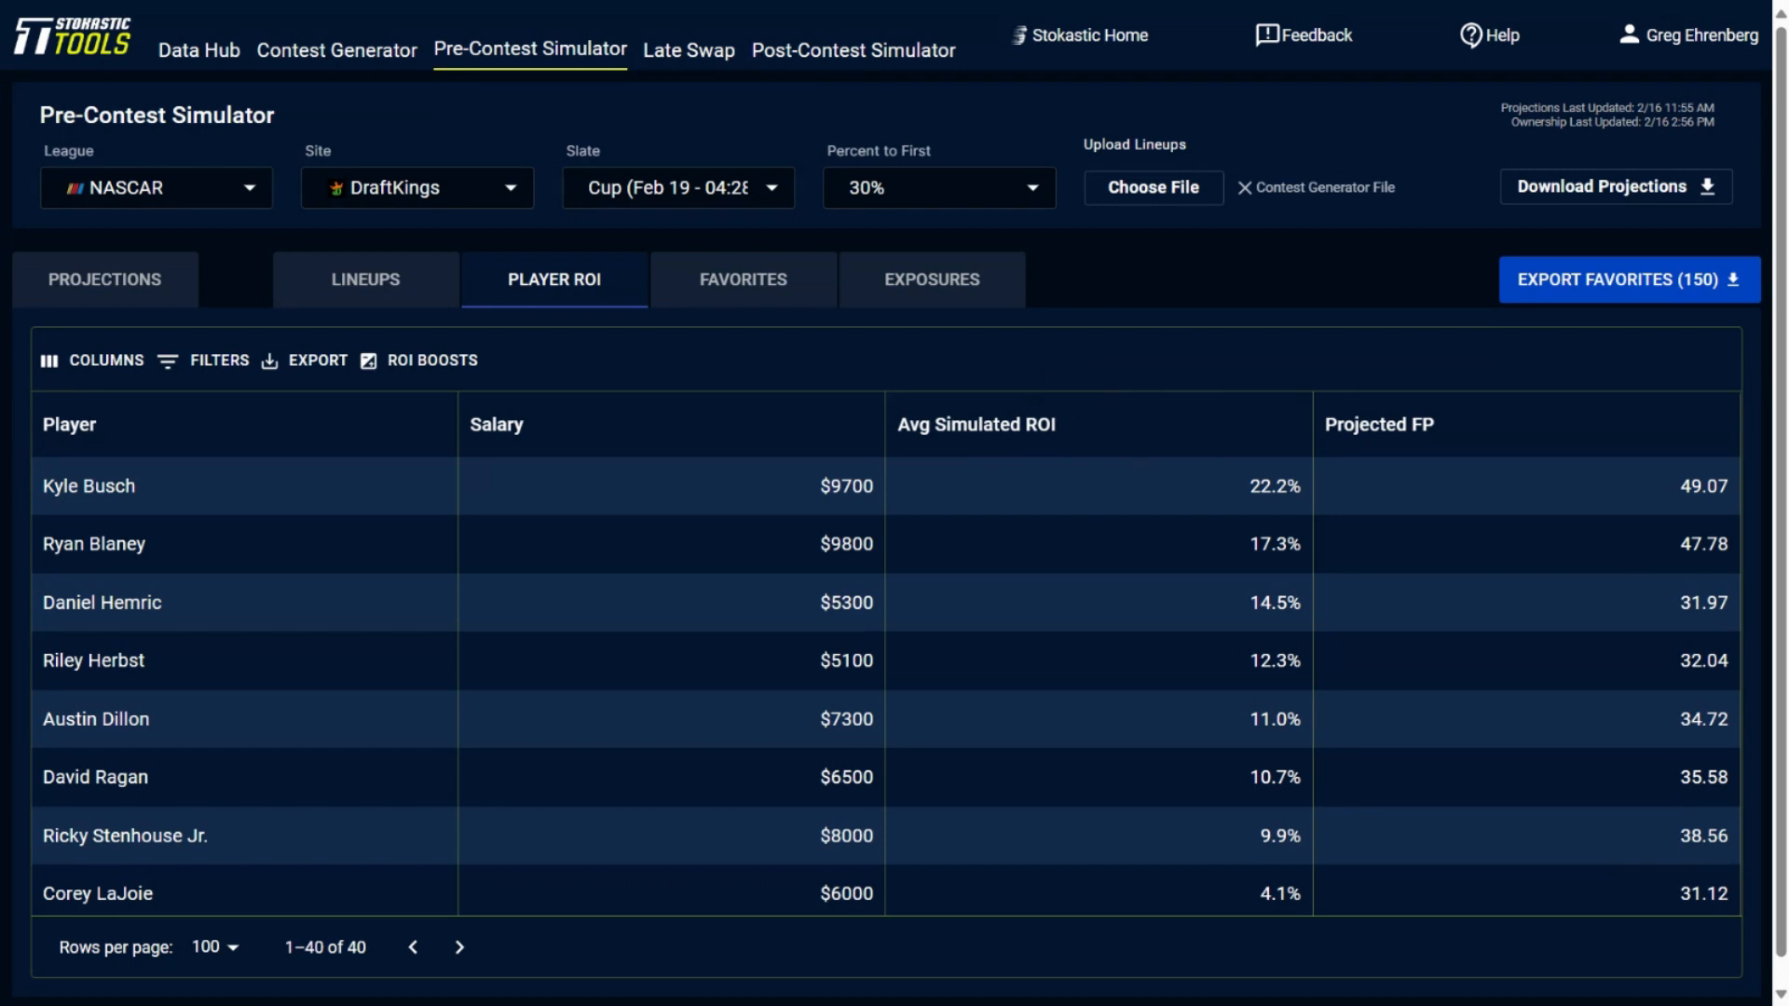
{"action": "left_click", "coordinate": [1029, 417]}
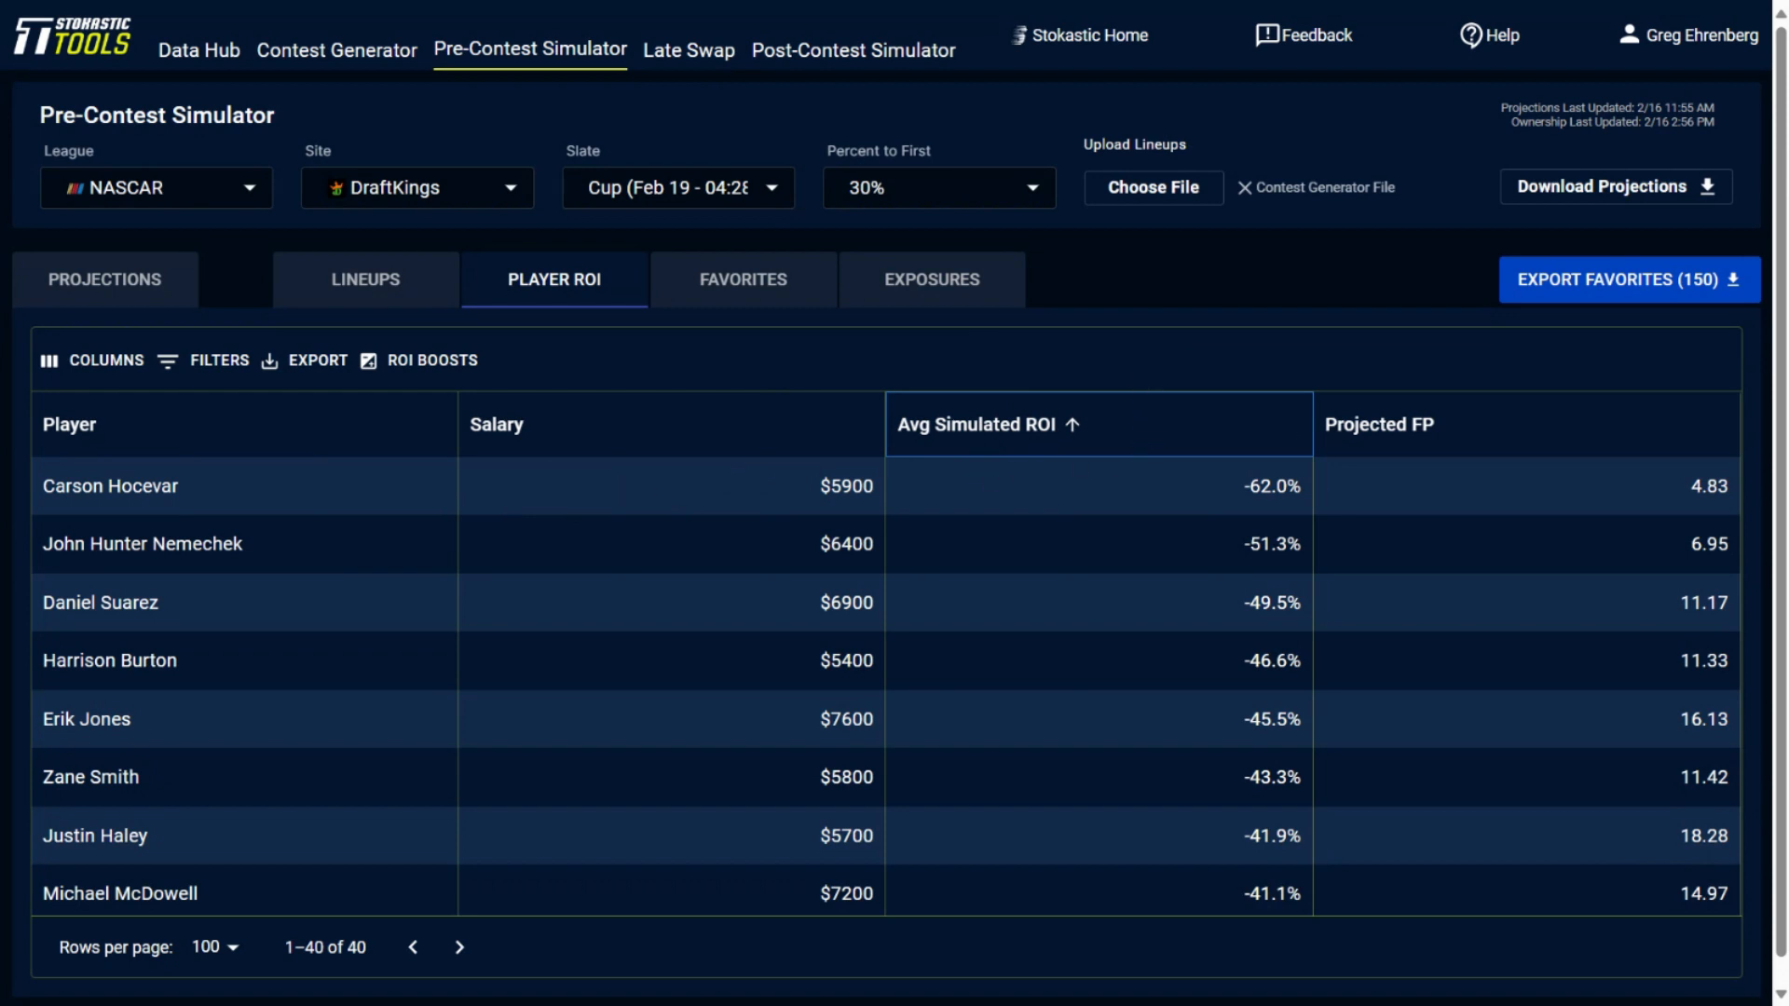
{"action": "left_click", "coordinate": [1032, 417]}
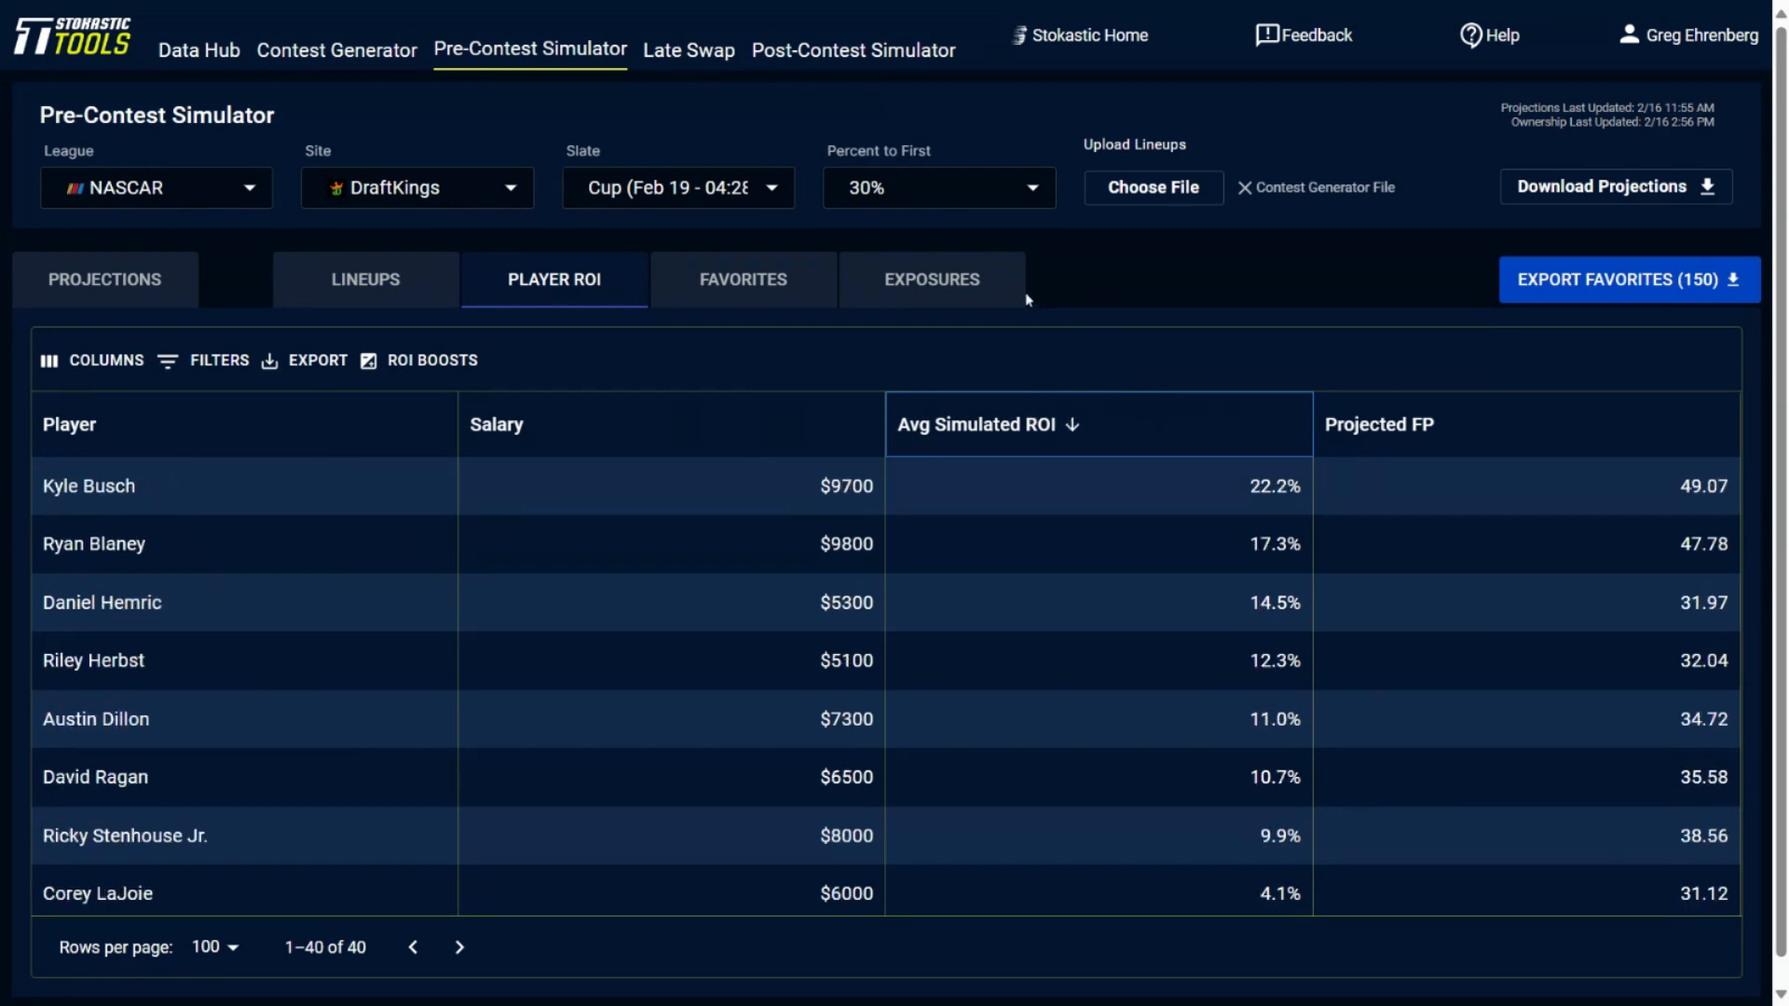
Step: Review the favorited lineups, and sort the player exposures by ascending leverage and finally by descending exposure
{"action": "left_click", "coordinate": [809, 290]}
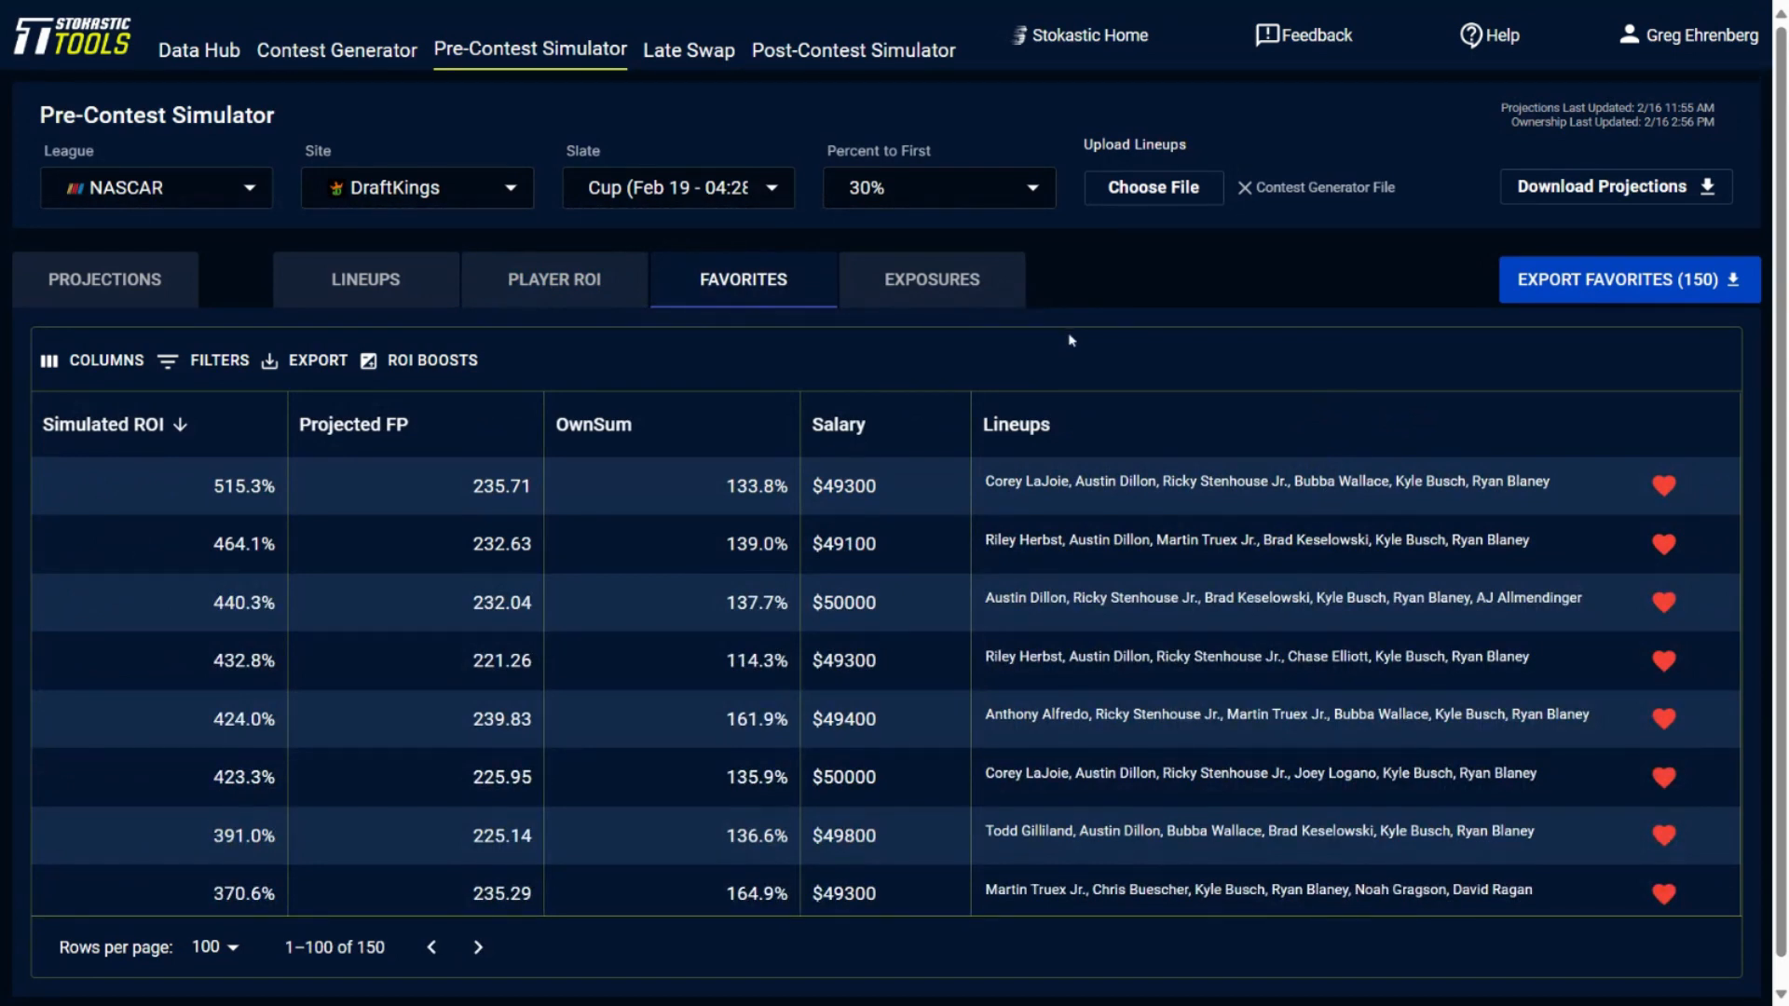
{"action": "left_click", "coordinate": [937, 296]}
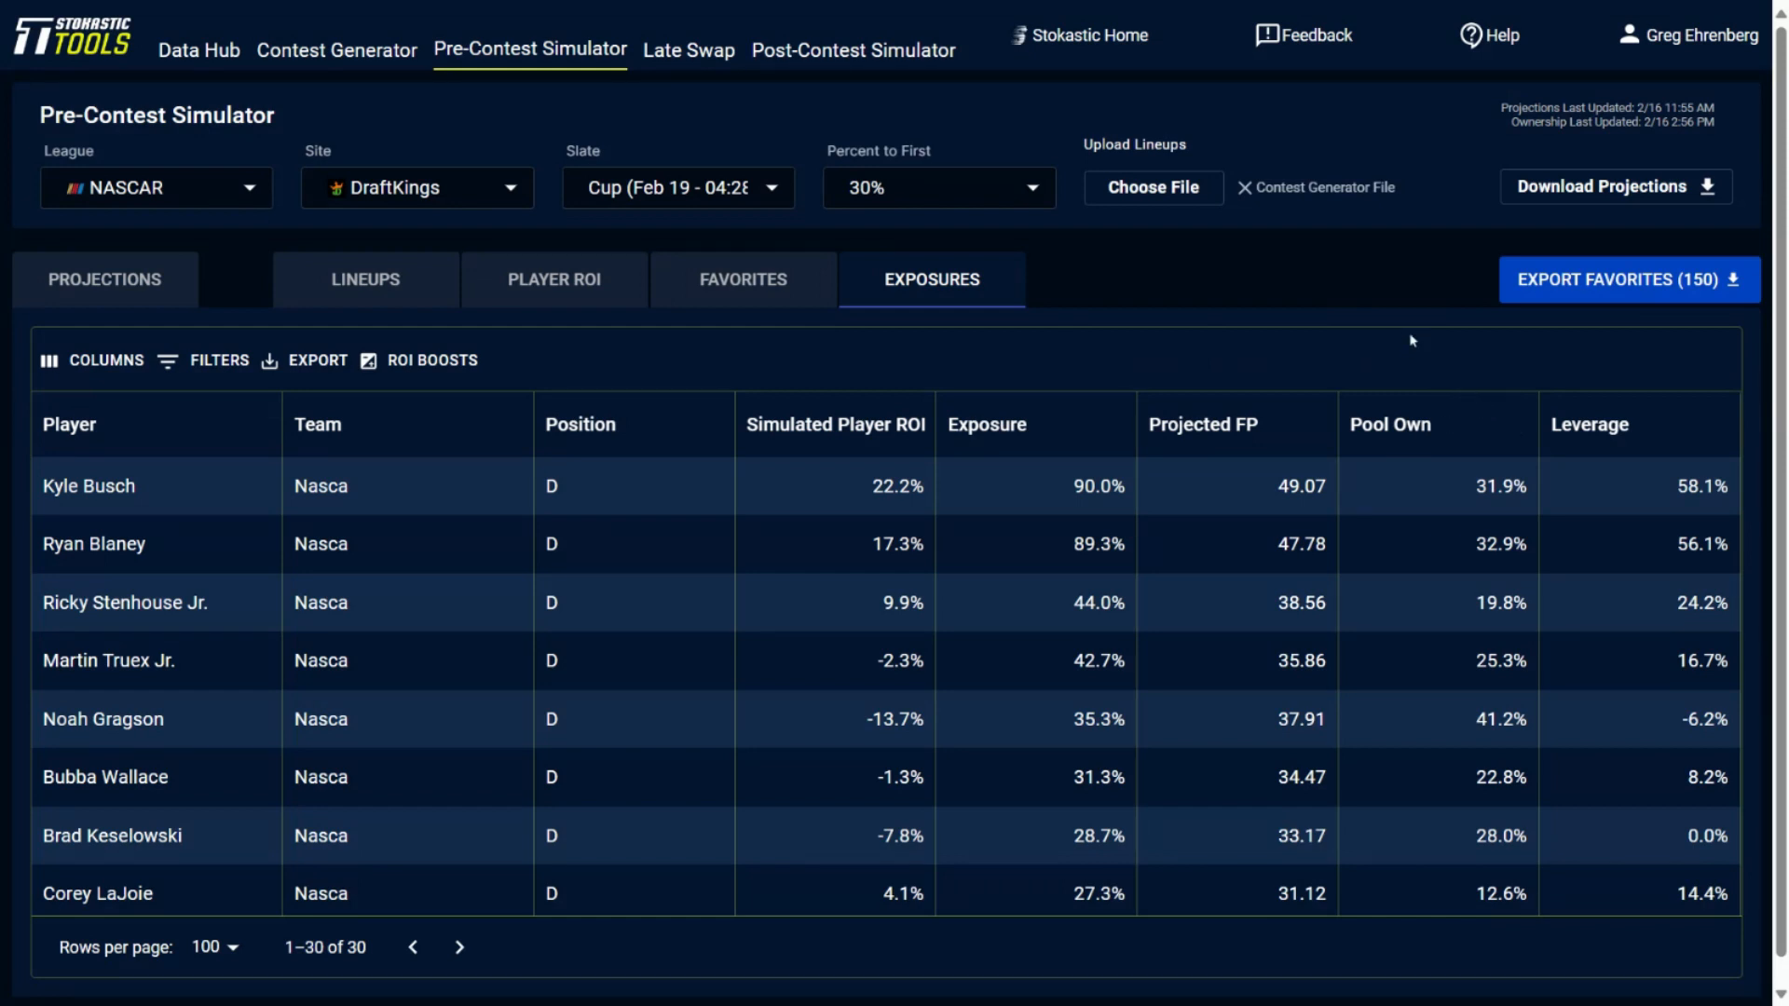
{"action": "left_click", "coordinate": [1583, 410]}
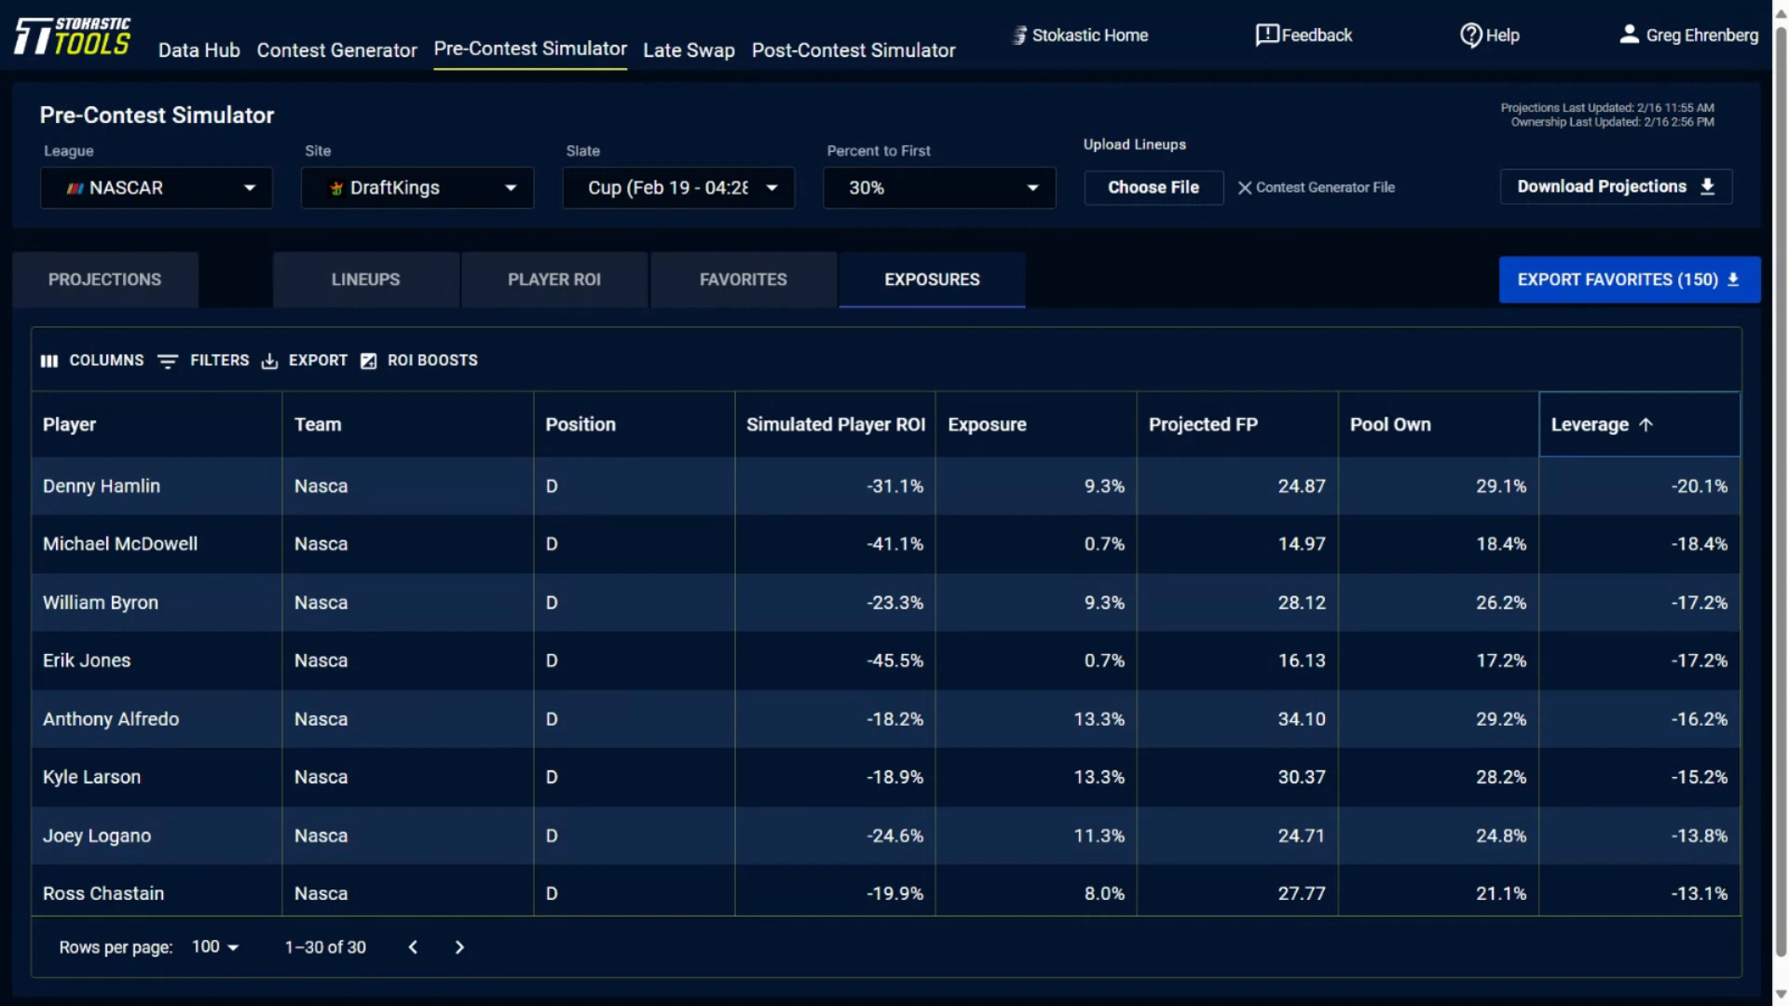
{"action": "left_click", "coordinate": [1011, 433]}
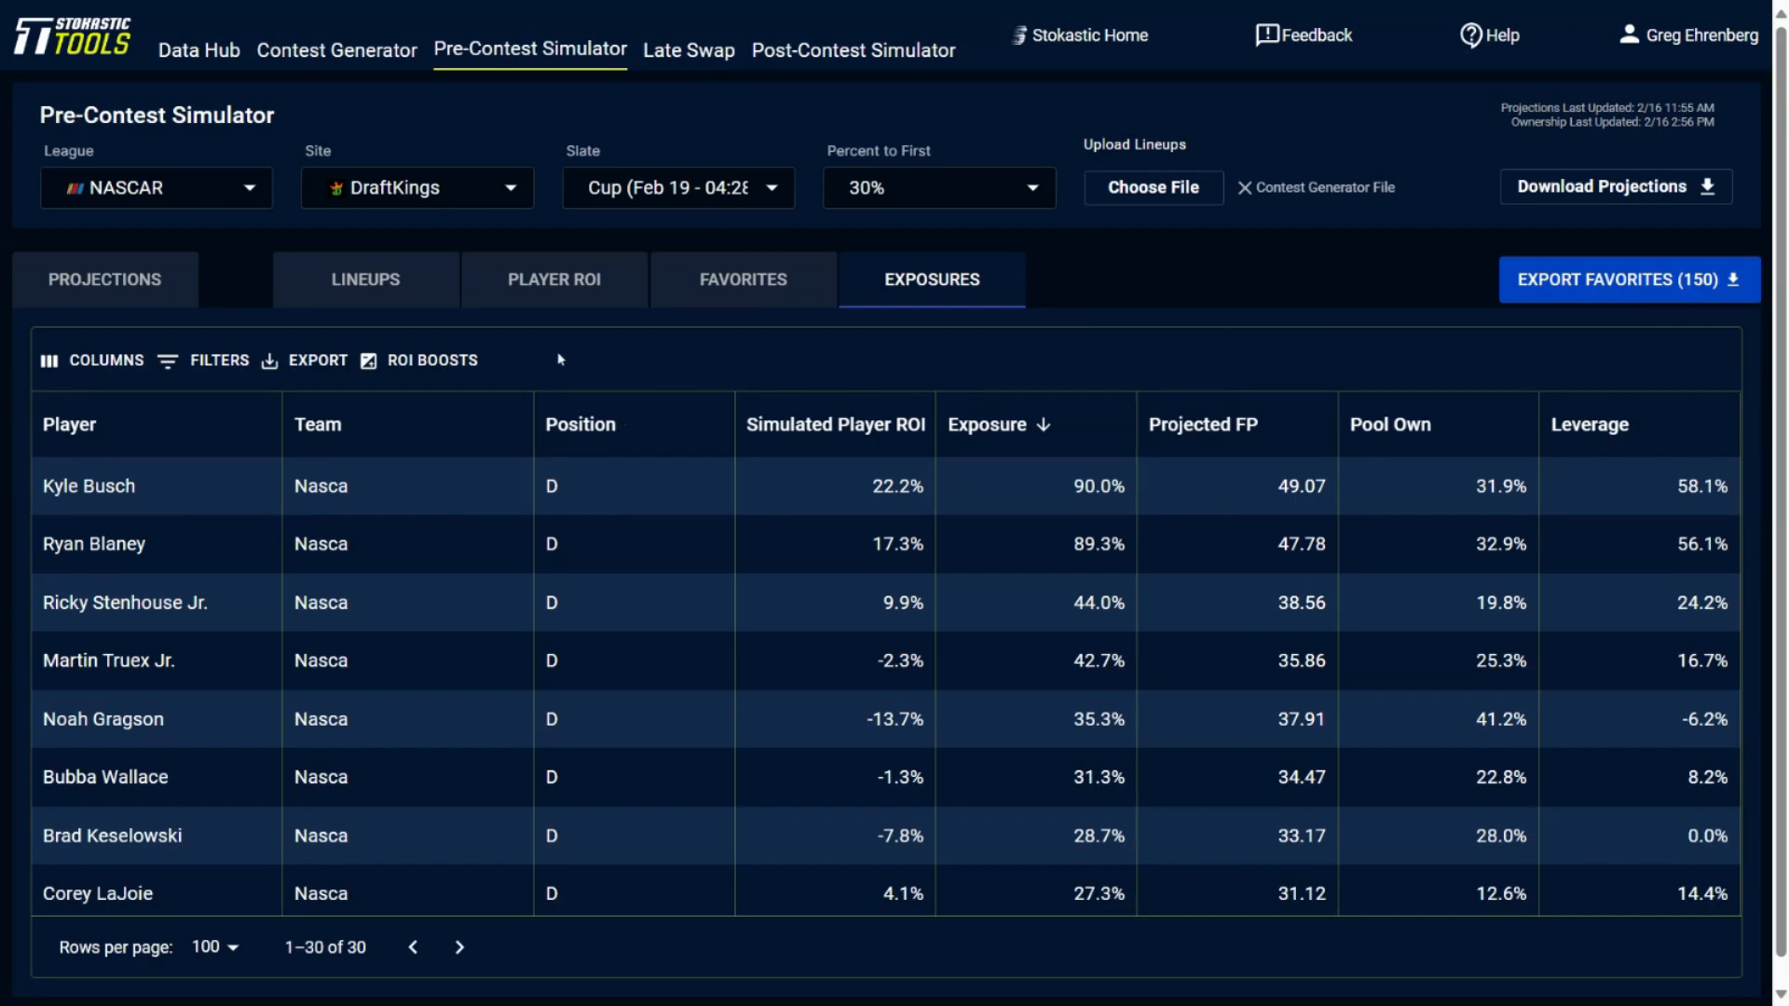
Step: Apply a -20% ROI boost to Kyle Busch
{"action": "left_click", "coordinate": [424, 361]}
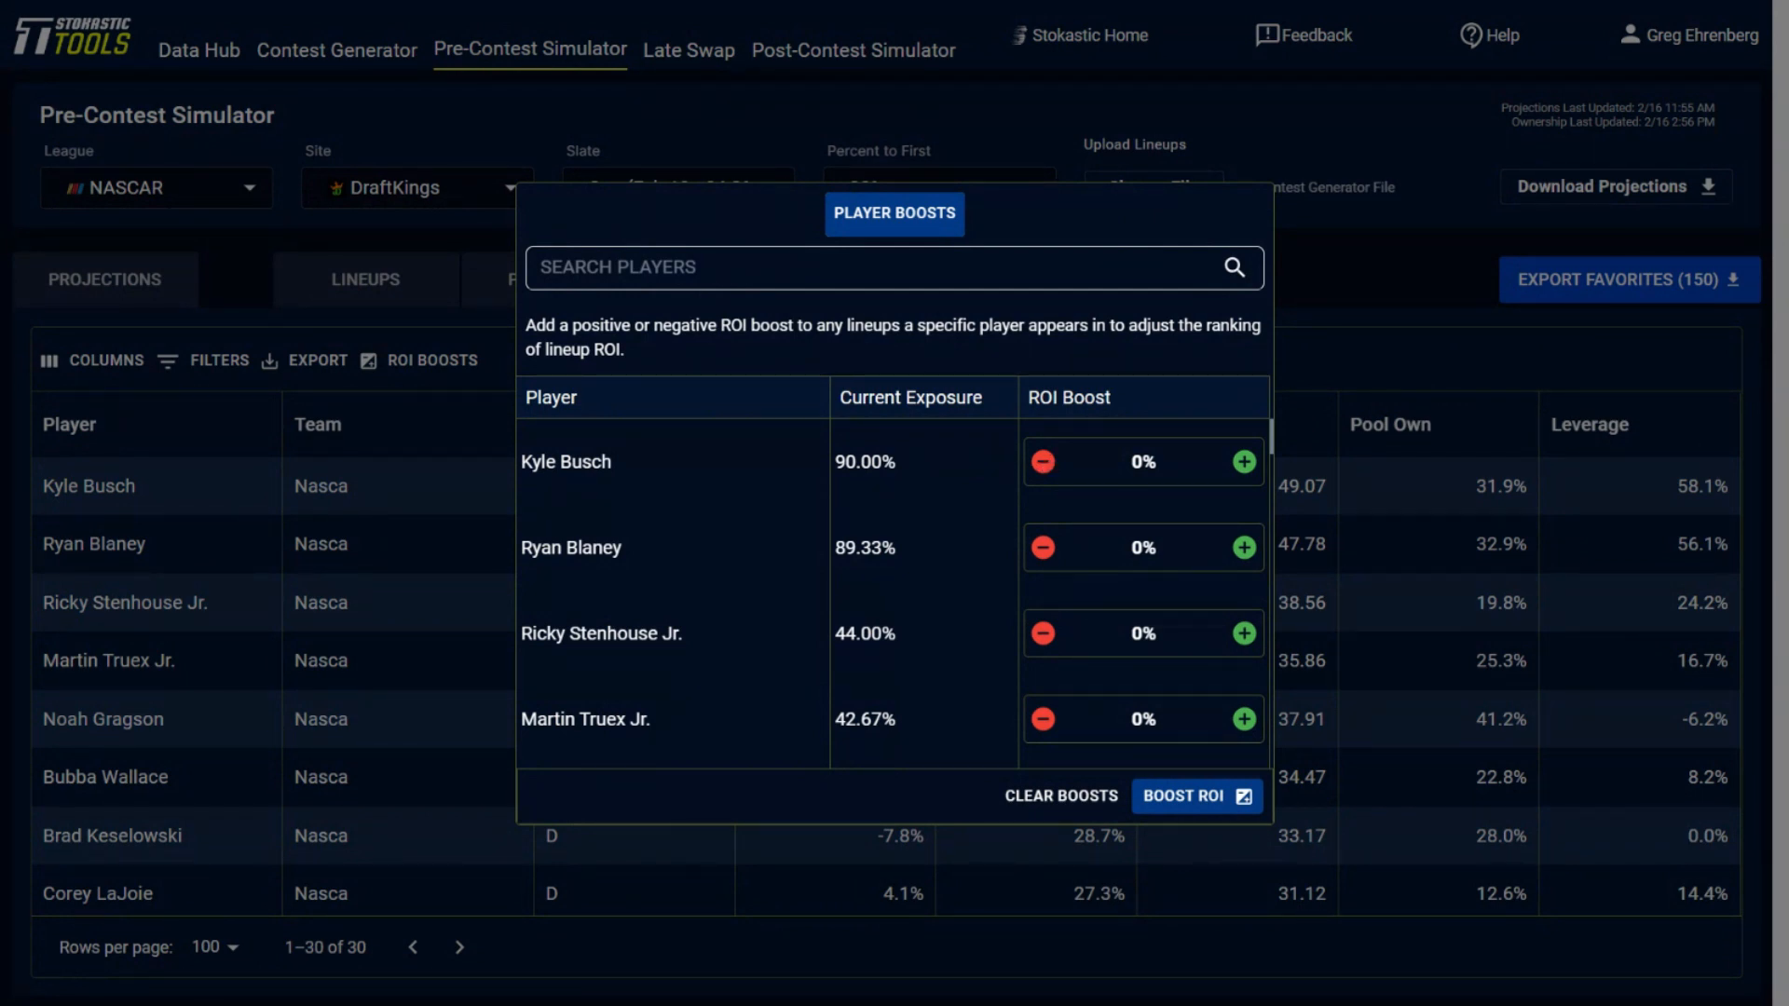
{"action": "left_click", "coordinate": [1043, 461]}
{"action": "left_click", "coordinate": [1043, 461]}
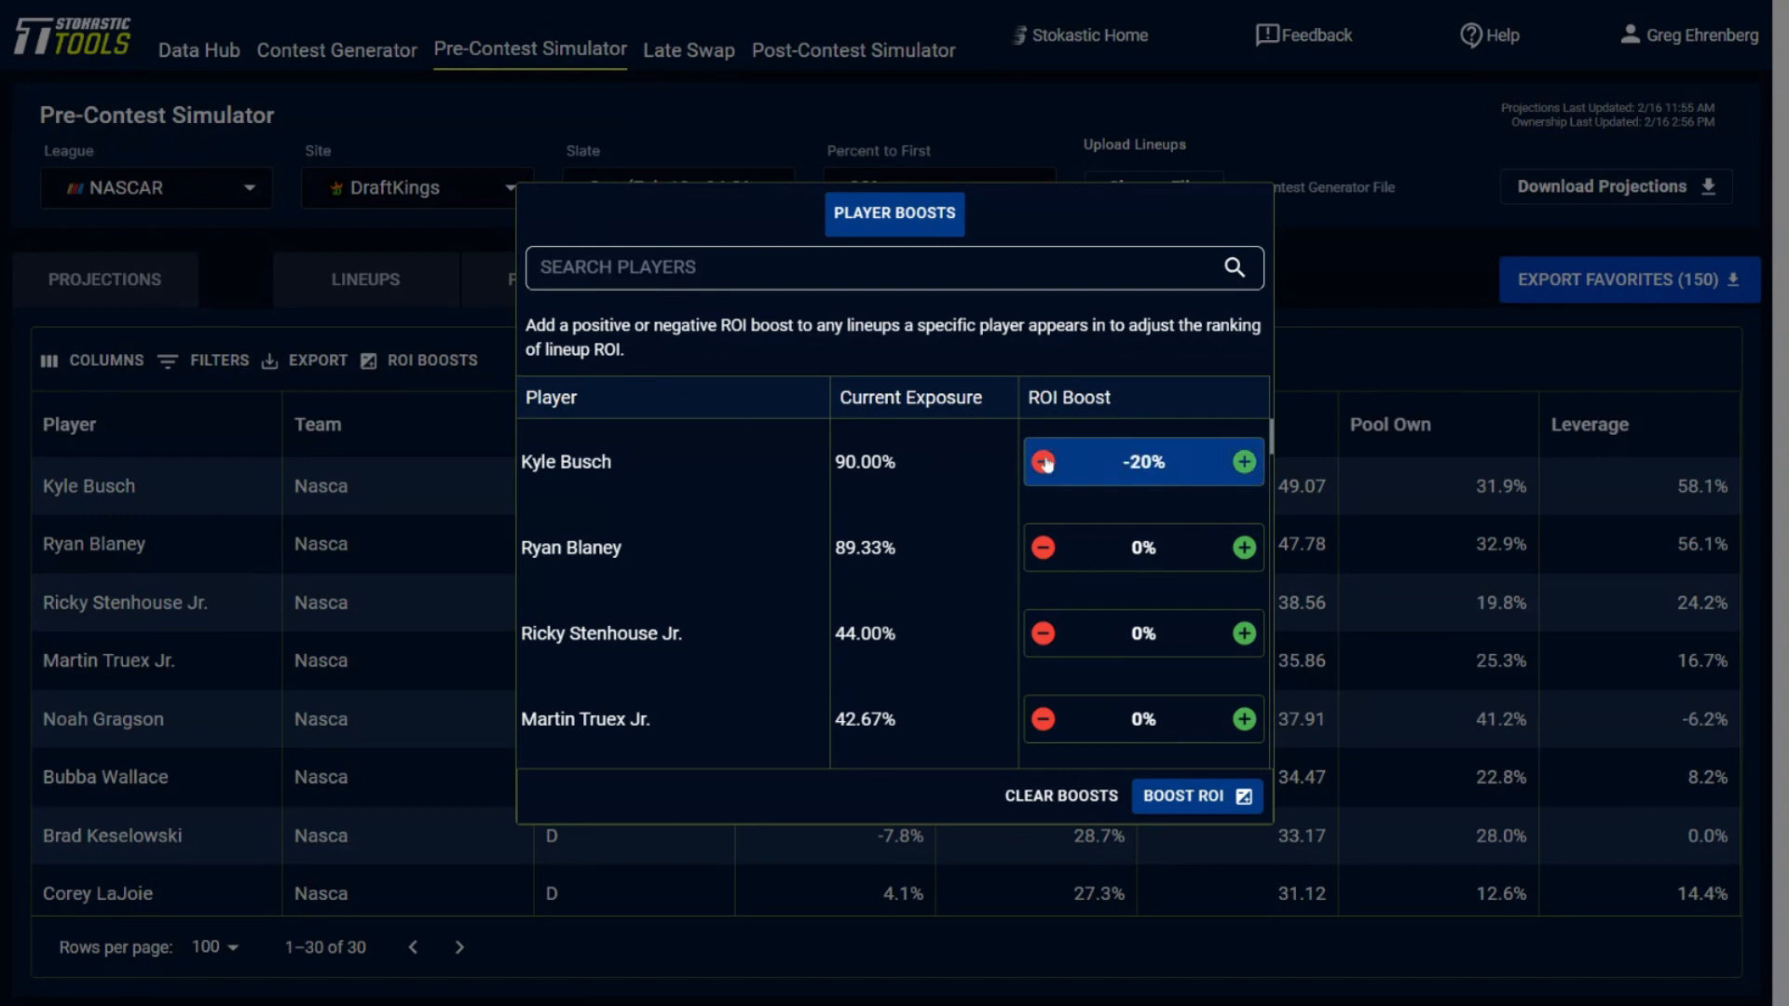
{"action": "left_click", "coordinate": [1180, 793]}
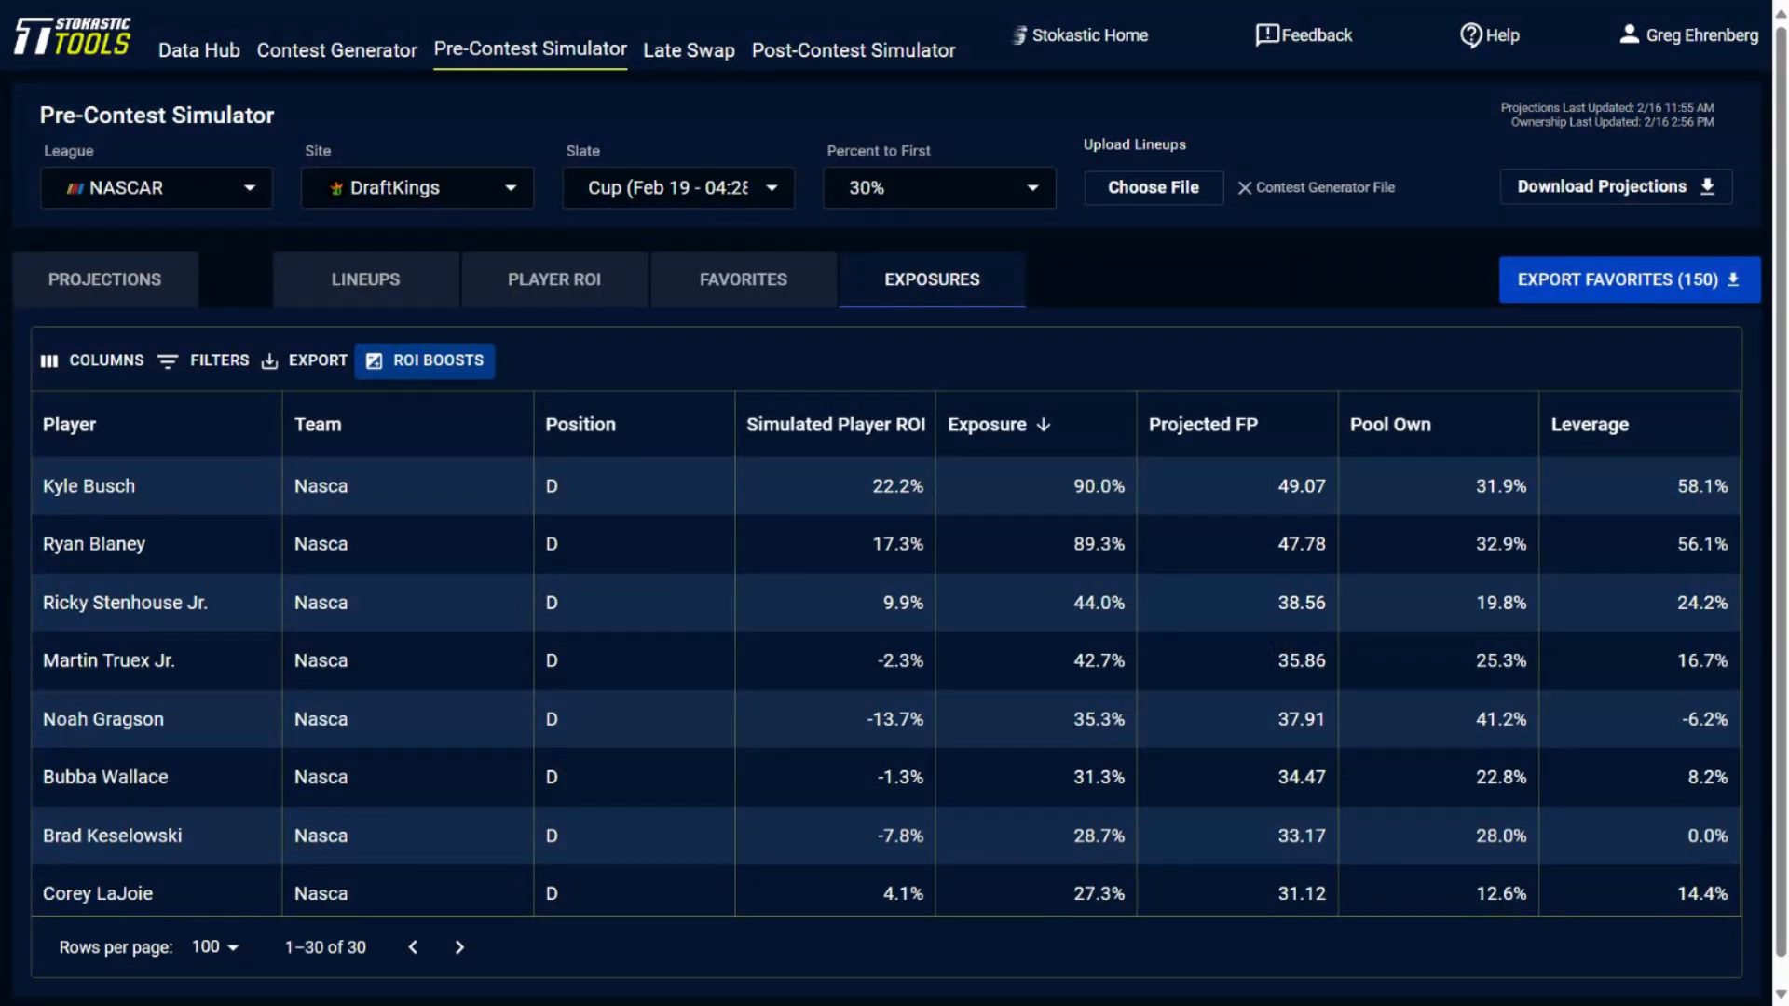
Step: Un-favorite all lineups, favorite the top 150 under the Kyle Busch boost, and check the player exposures
{"action": "left_click", "coordinate": [430, 292]}
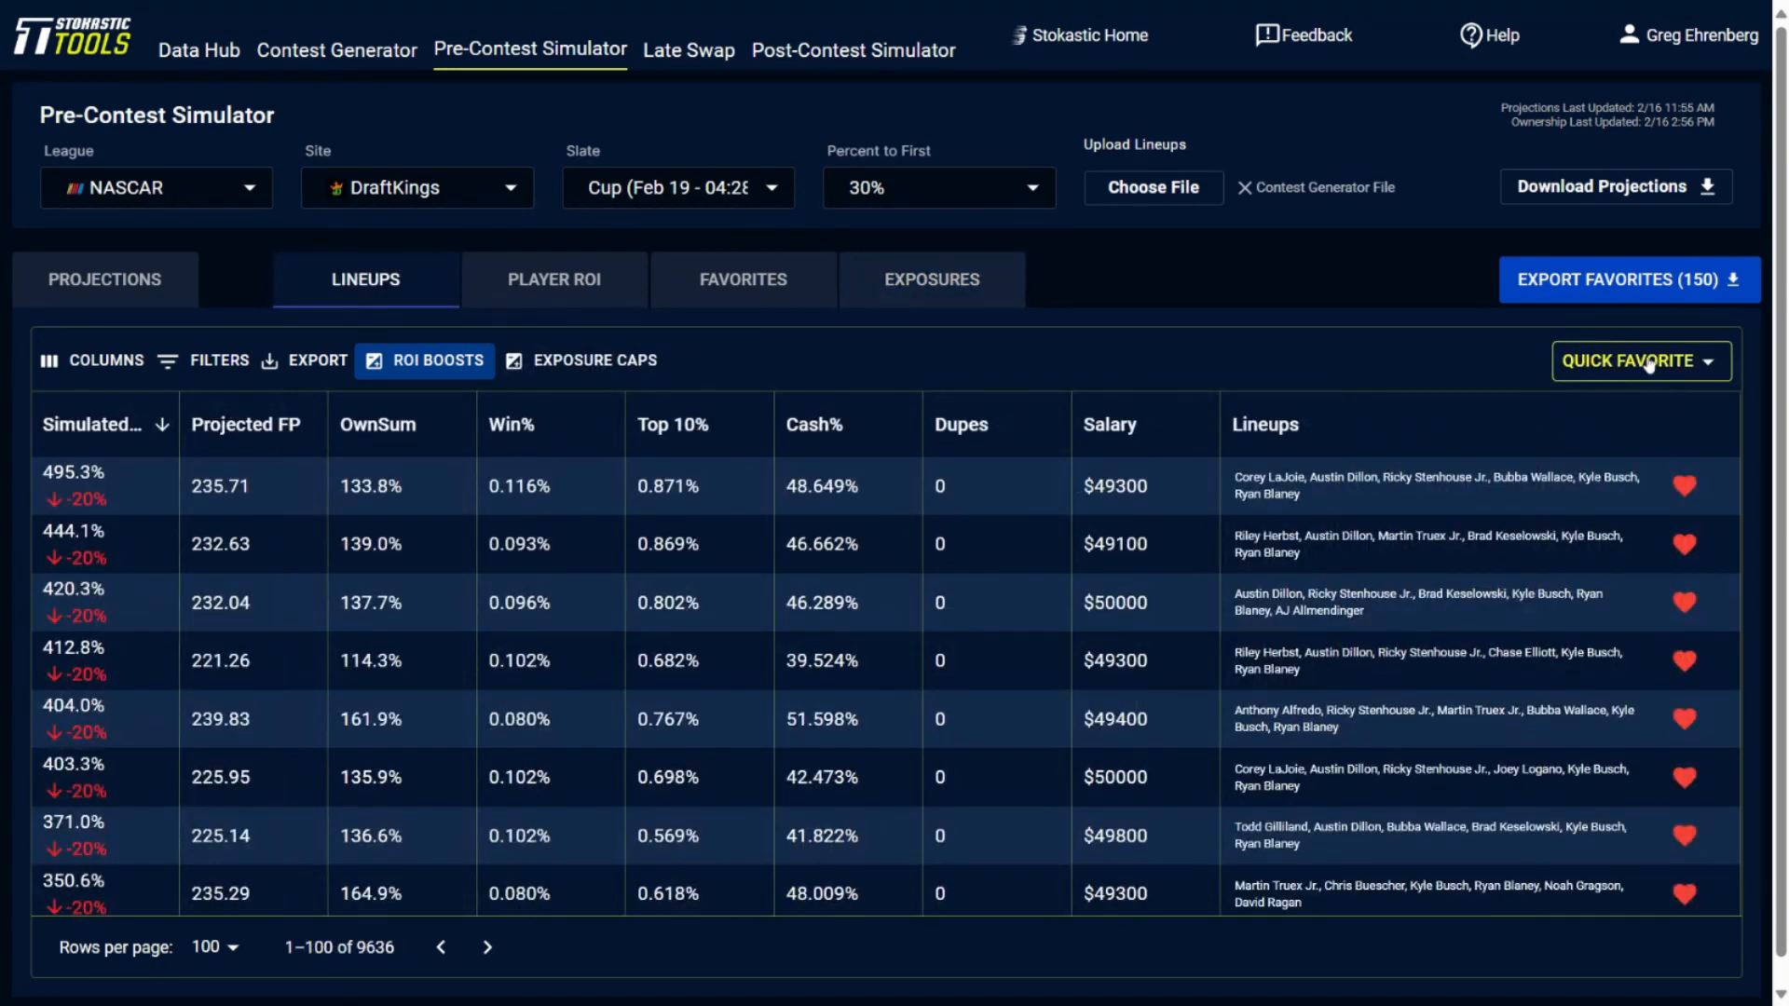
{"action": "left_click", "coordinate": [1648, 364]}
{"action": "left_click", "coordinate": [1624, 612]}
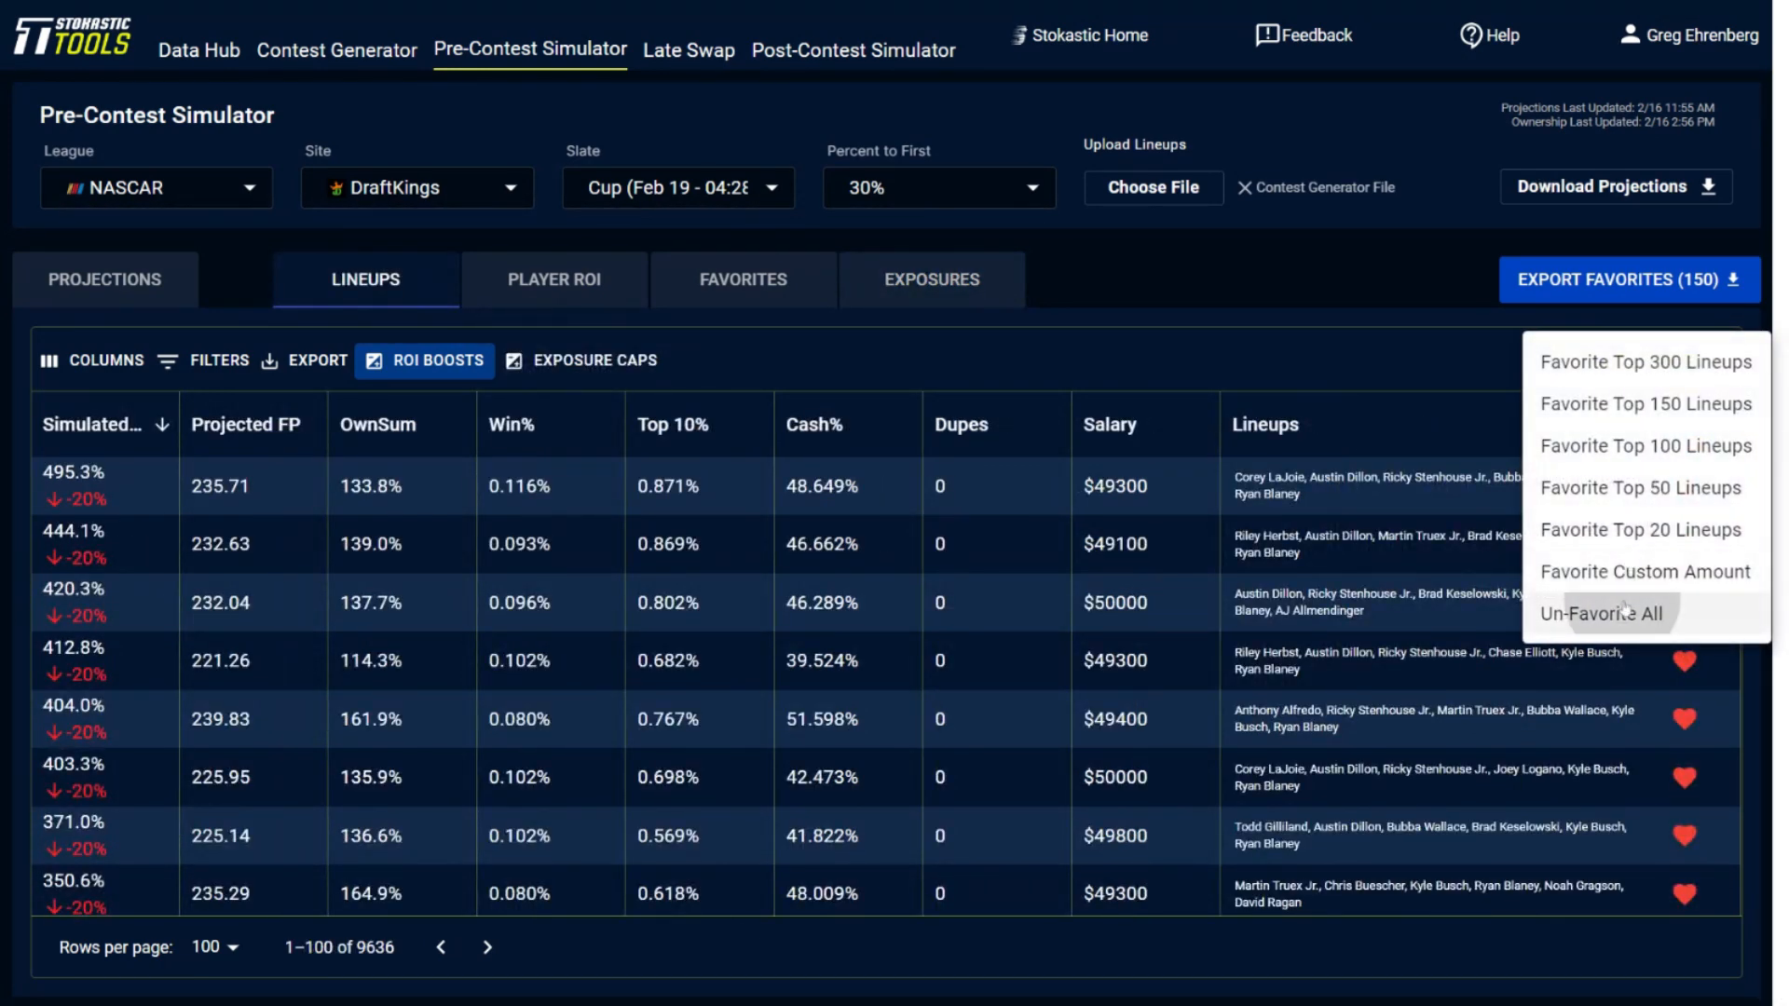
{"action": "left_click", "coordinate": [1616, 367]}
{"action": "left_click", "coordinate": [1610, 408]}
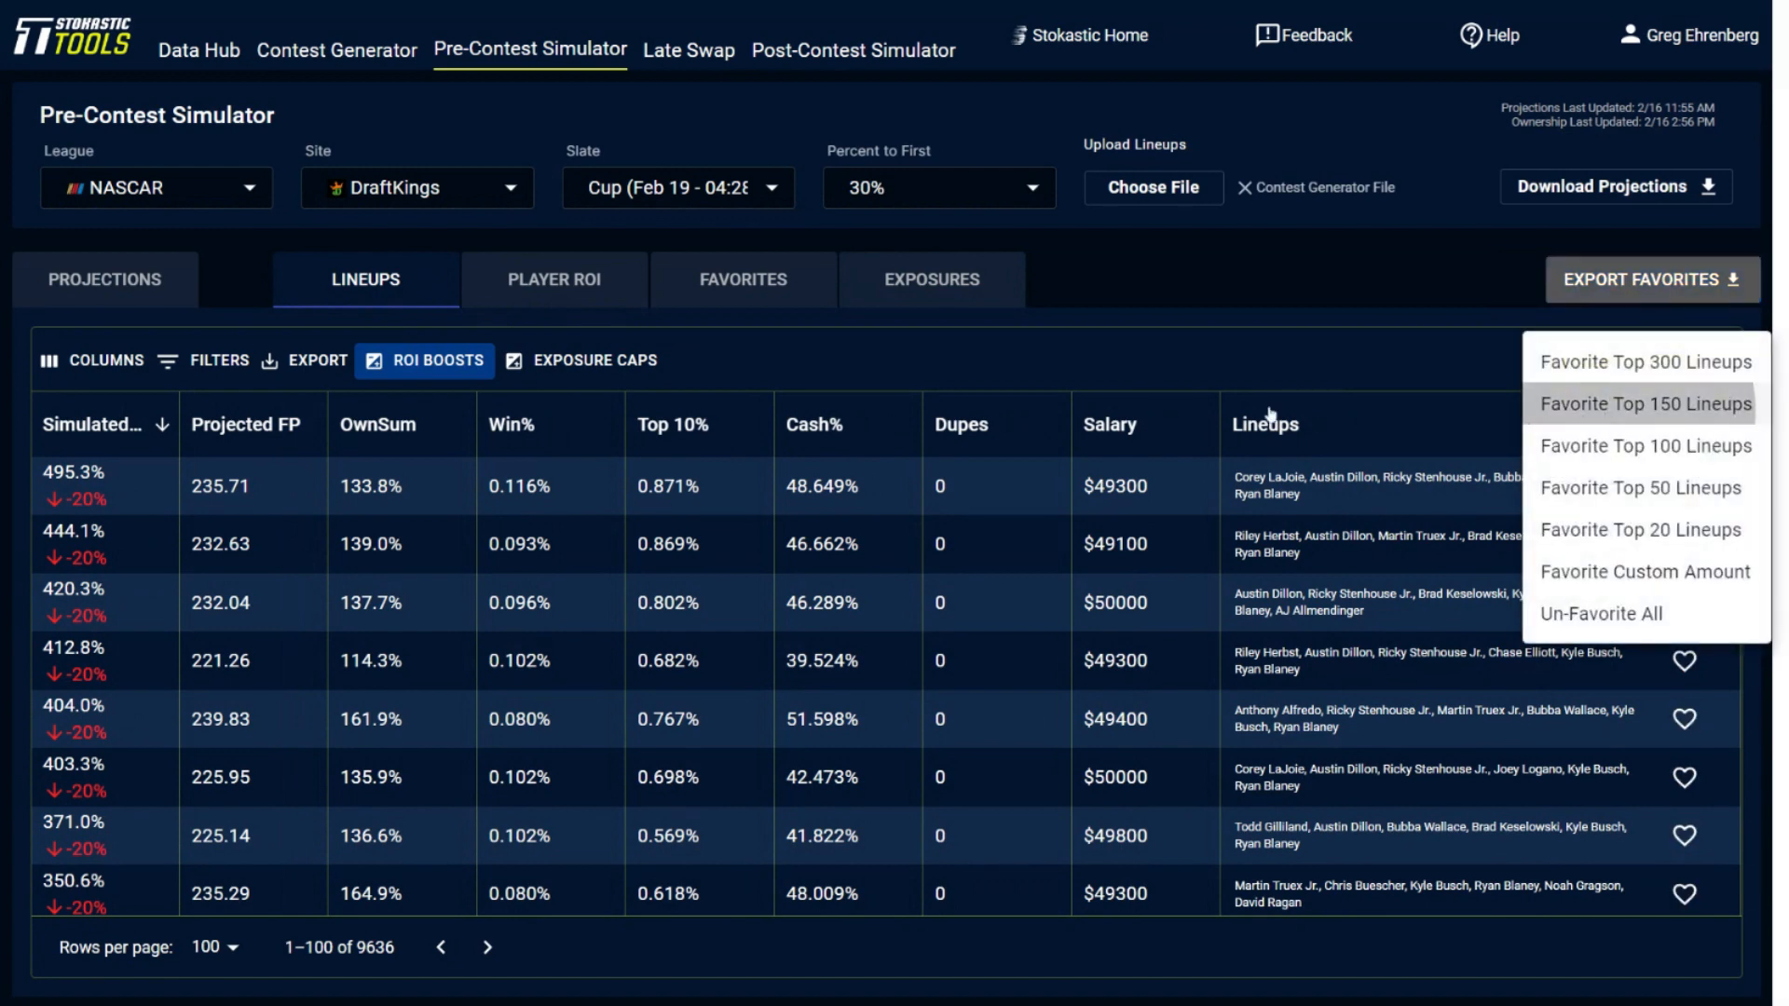
{"action": "left_click", "coordinate": [928, 289]}
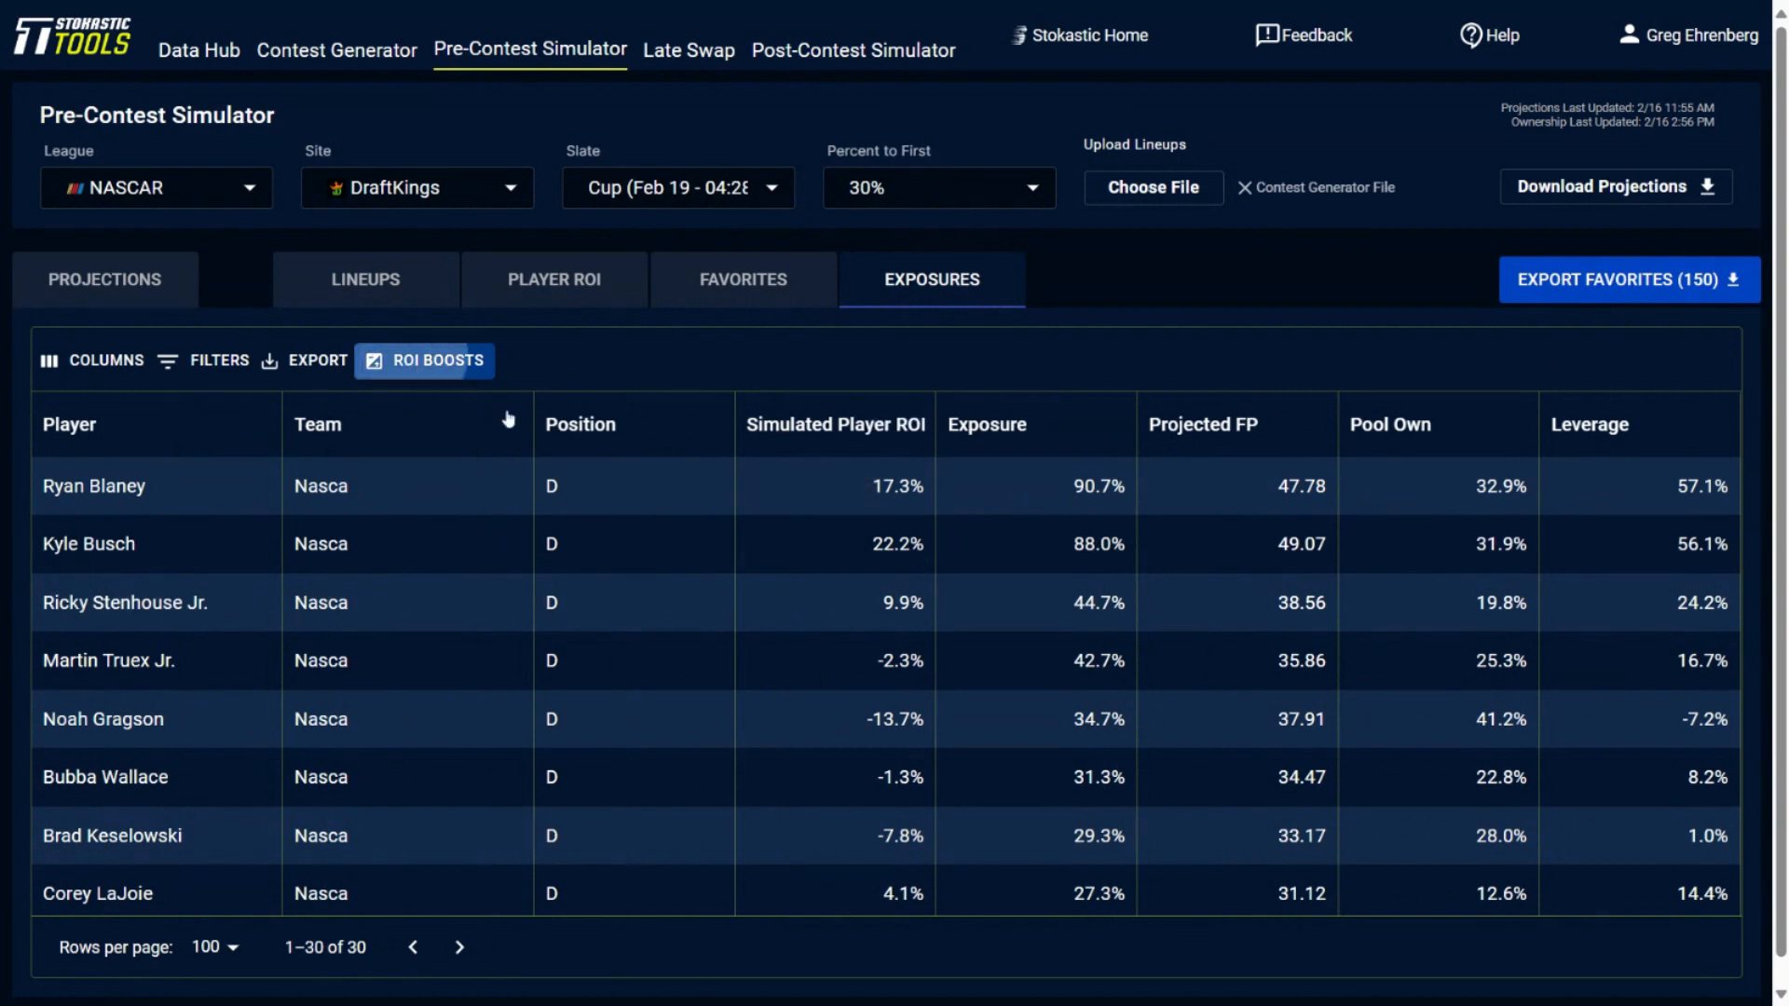
Step: Clear all player ROI boosts and close the boost settings
{"action": "left_click", "coordinate": [409, 363]}
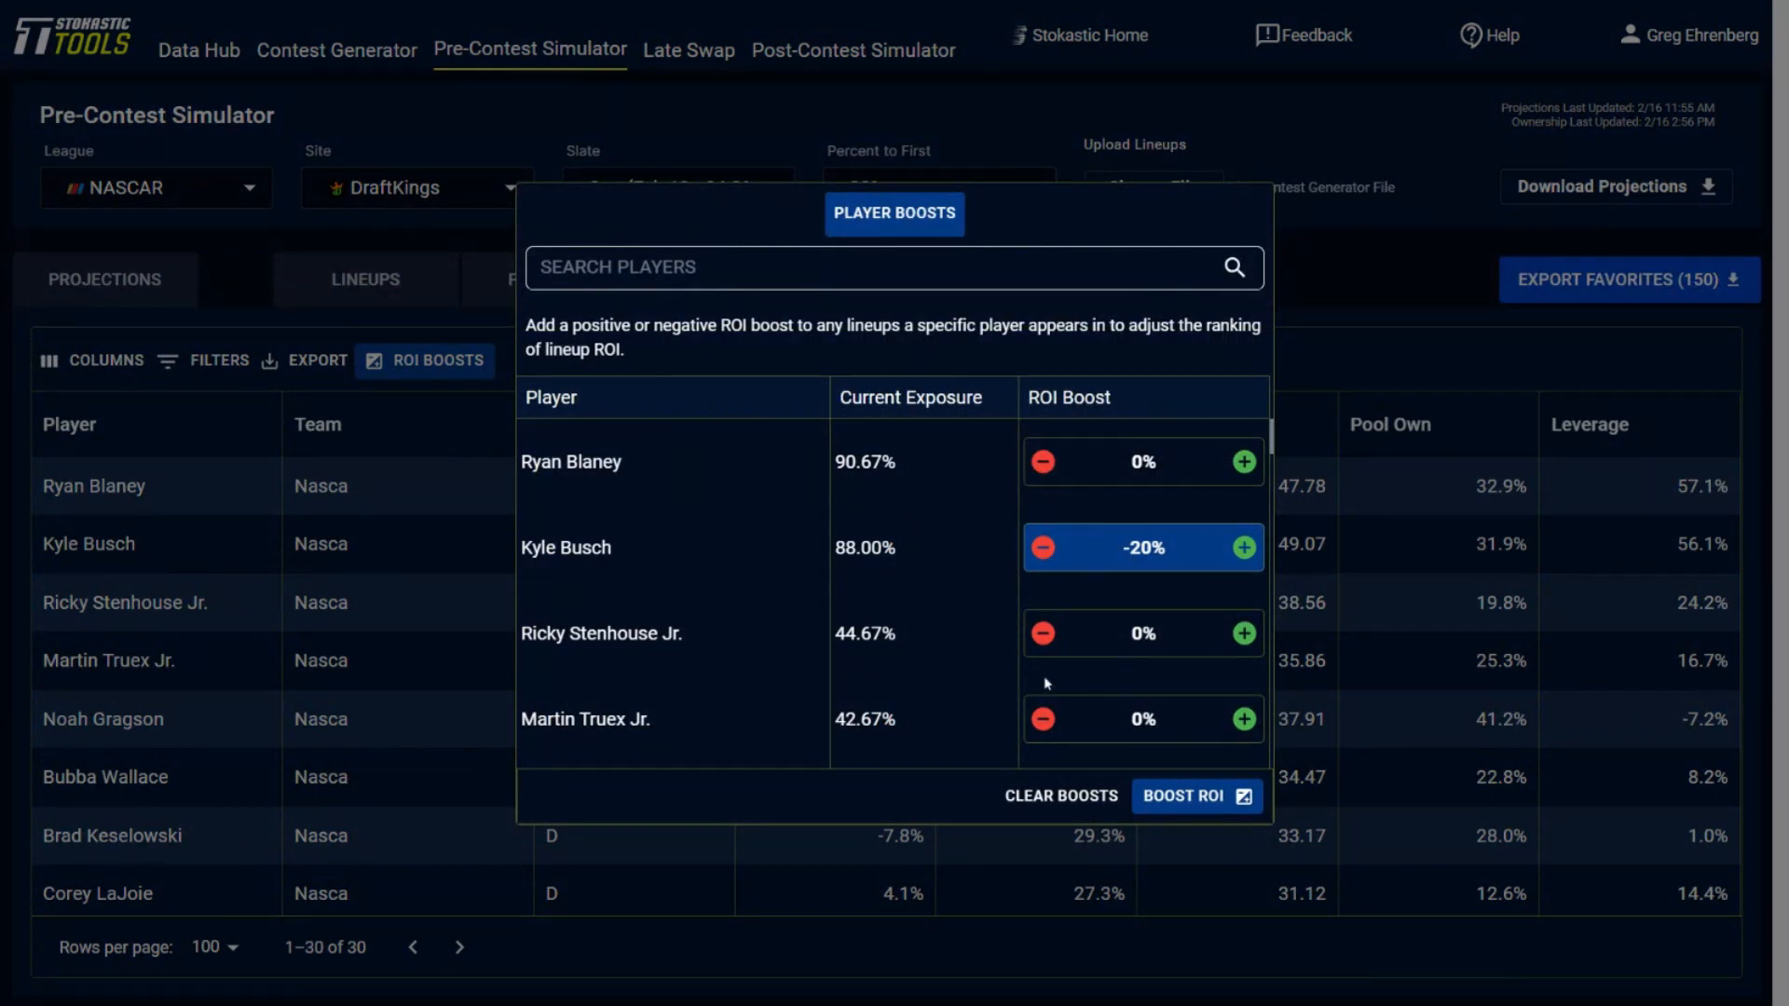
{"action": "left_click", "coordinate": [1079, 799]}
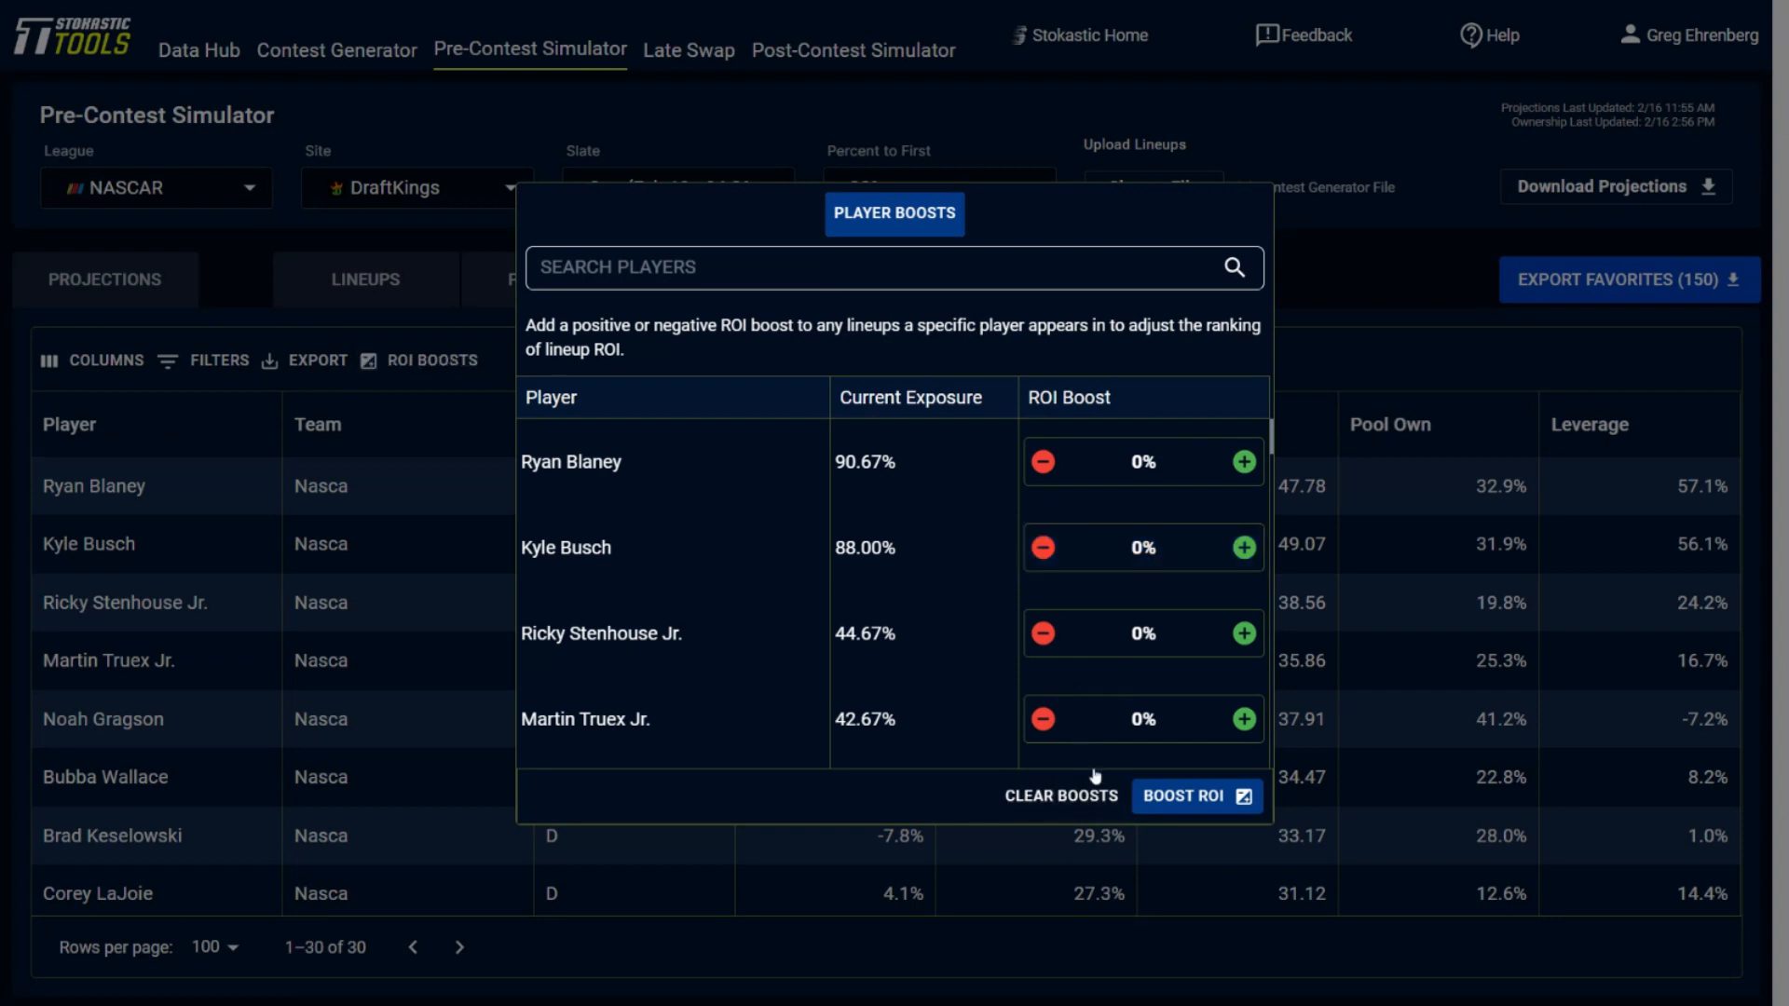
{"action": "left_click", "coordinate": [1336, 305]}
Step: View the exposure cap settings without changing them, and replace the favorites with the top 150 unboosted lineups
{"action": "left_click", "coordinate": [382, 278]}
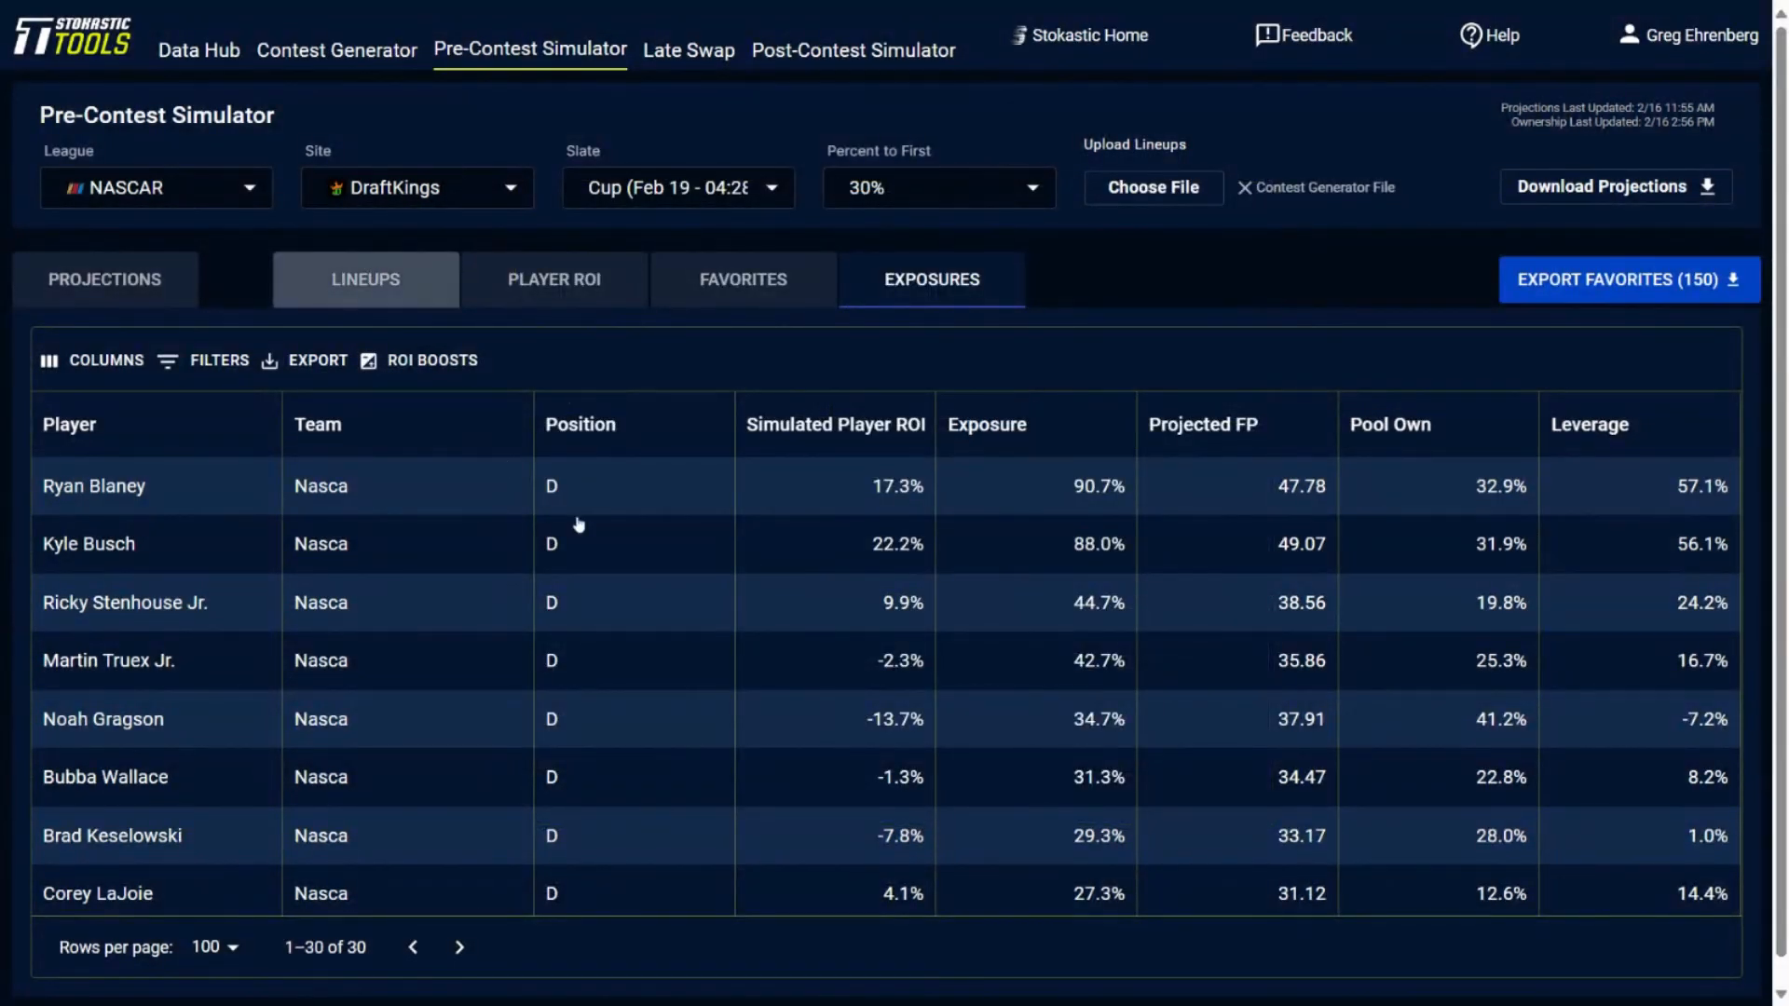
{"action": "left_click", "coordinate": [580, 359]}
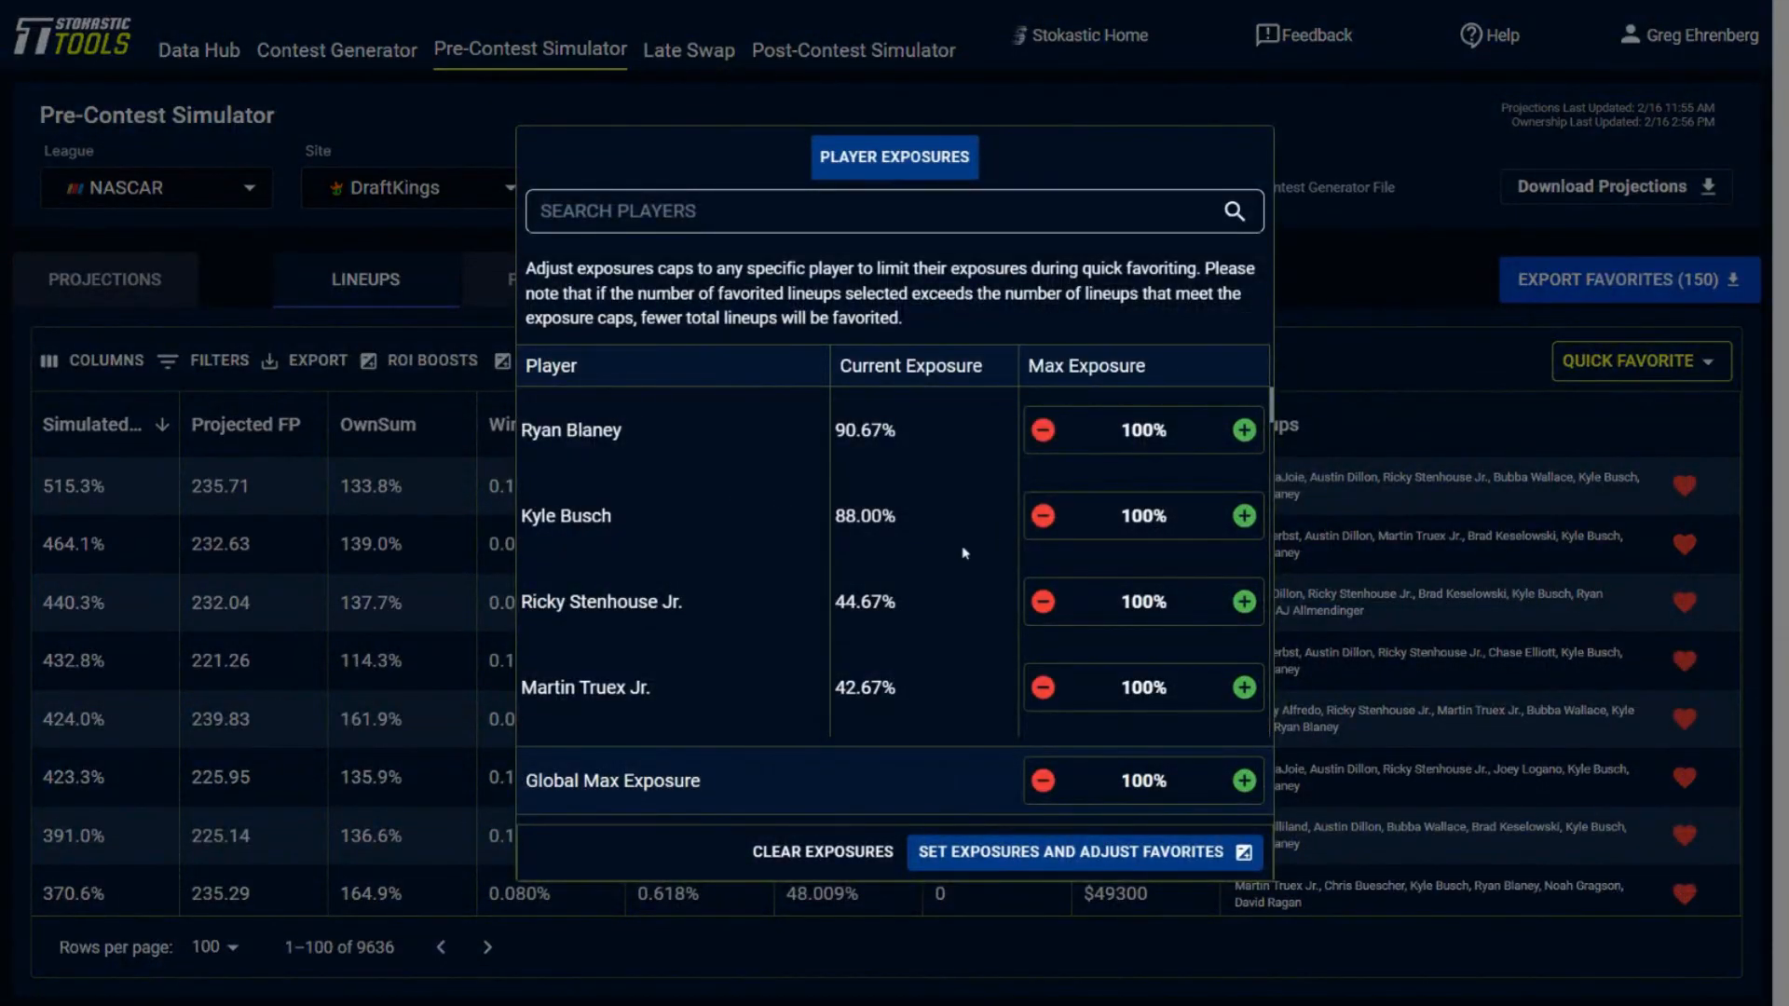
{"action": "left_click", "coordinate": [1358, 376]}
{"action": "left_click", "coordinate": [1592, 368]}
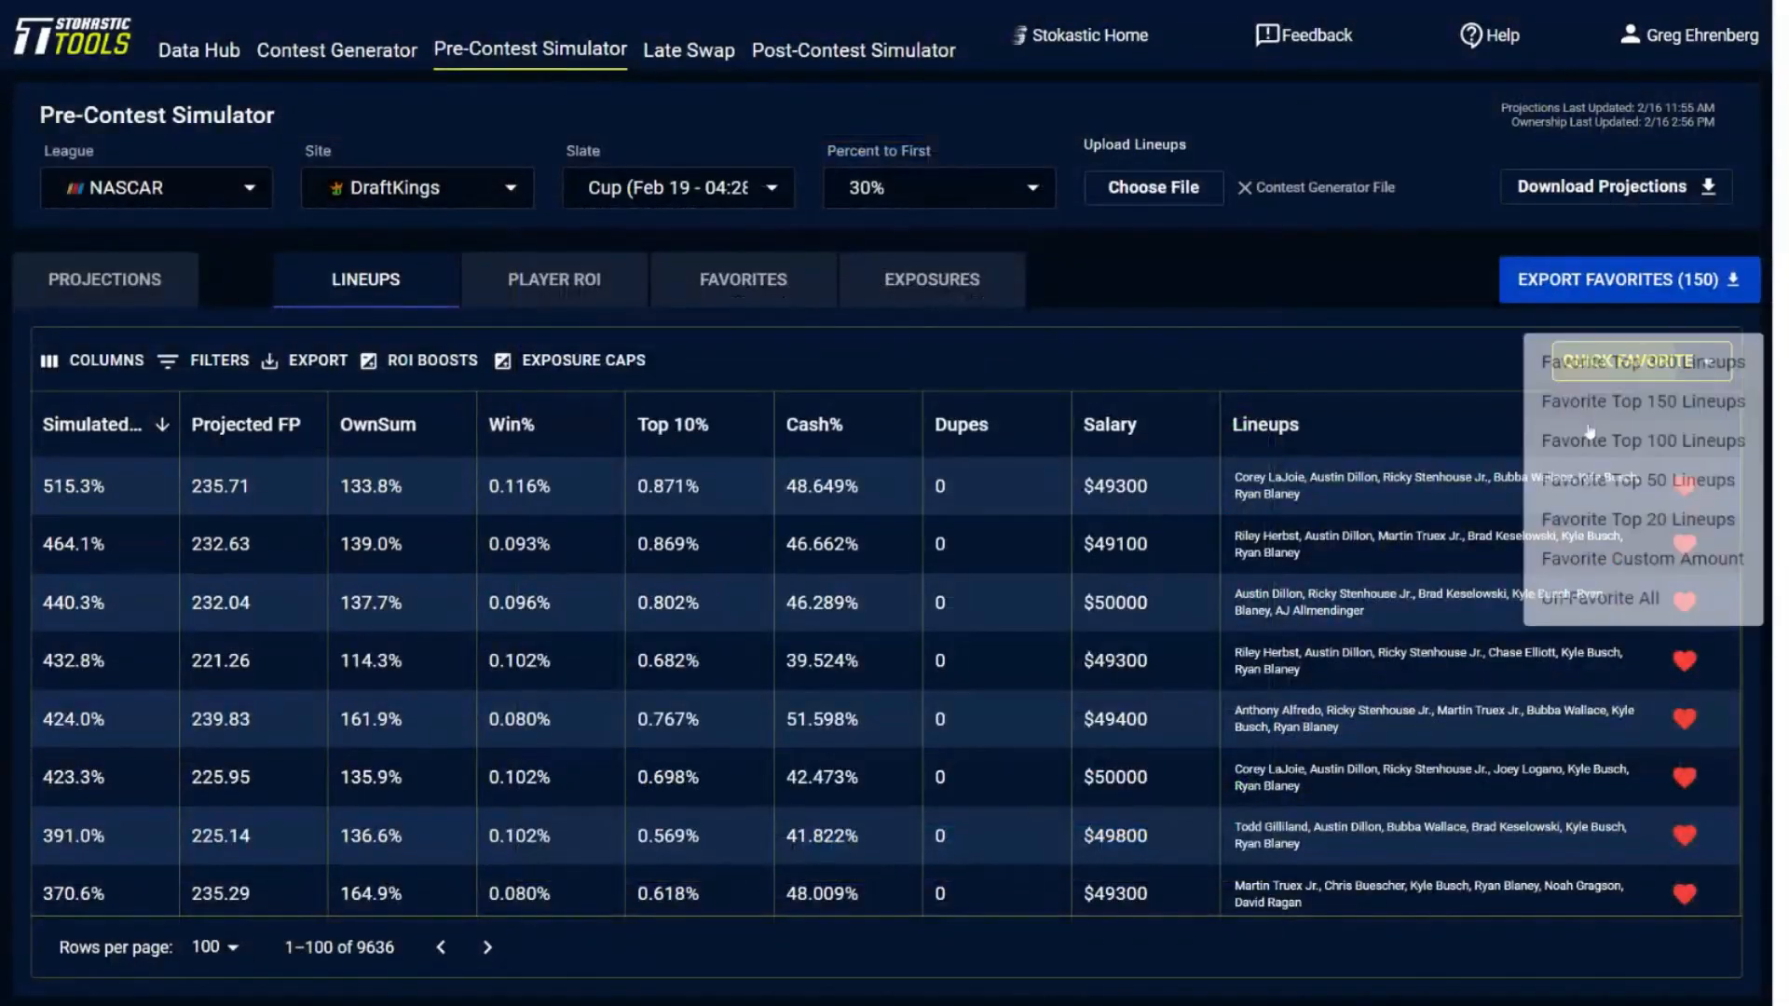
{"action": "left_click", "coordinate": [1601, 613]}
{"action": "left_click", "coordinate": [1621, 361]}
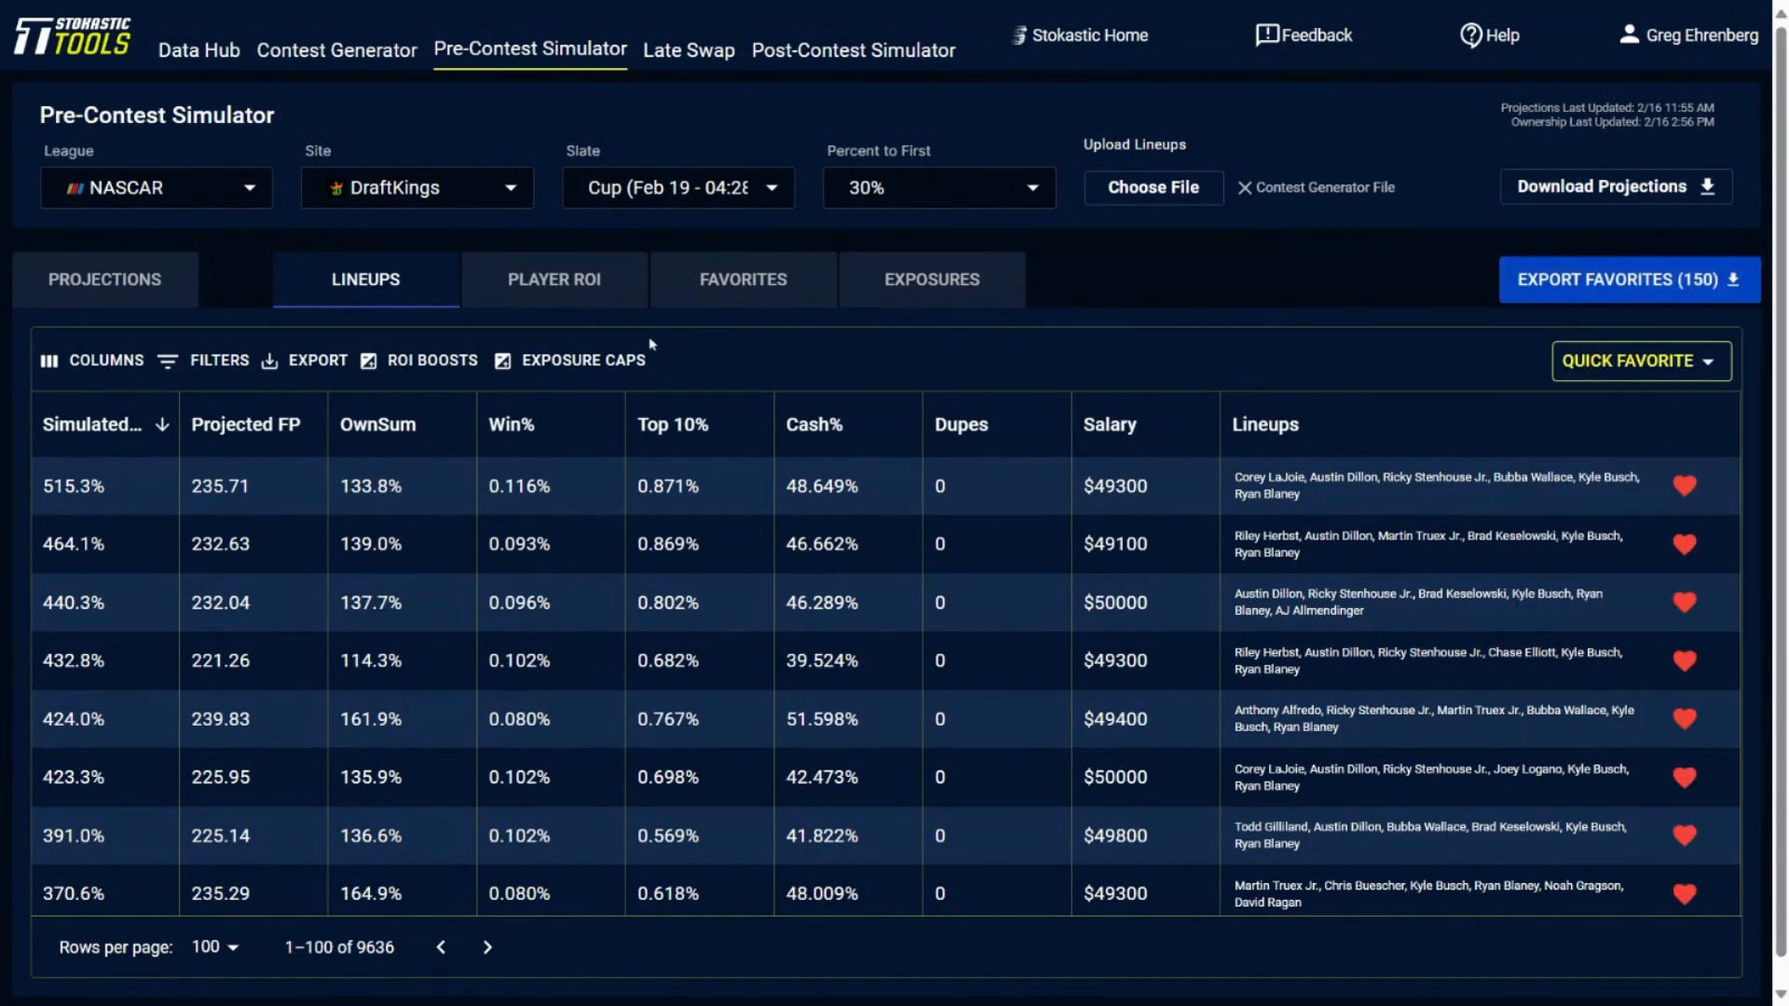
Step: Cap Kyle Busch's max exposure at 70%, adjust the favorites to it, and check the player exposures
{"action": "left_click", "coordinate": [629, 364]}
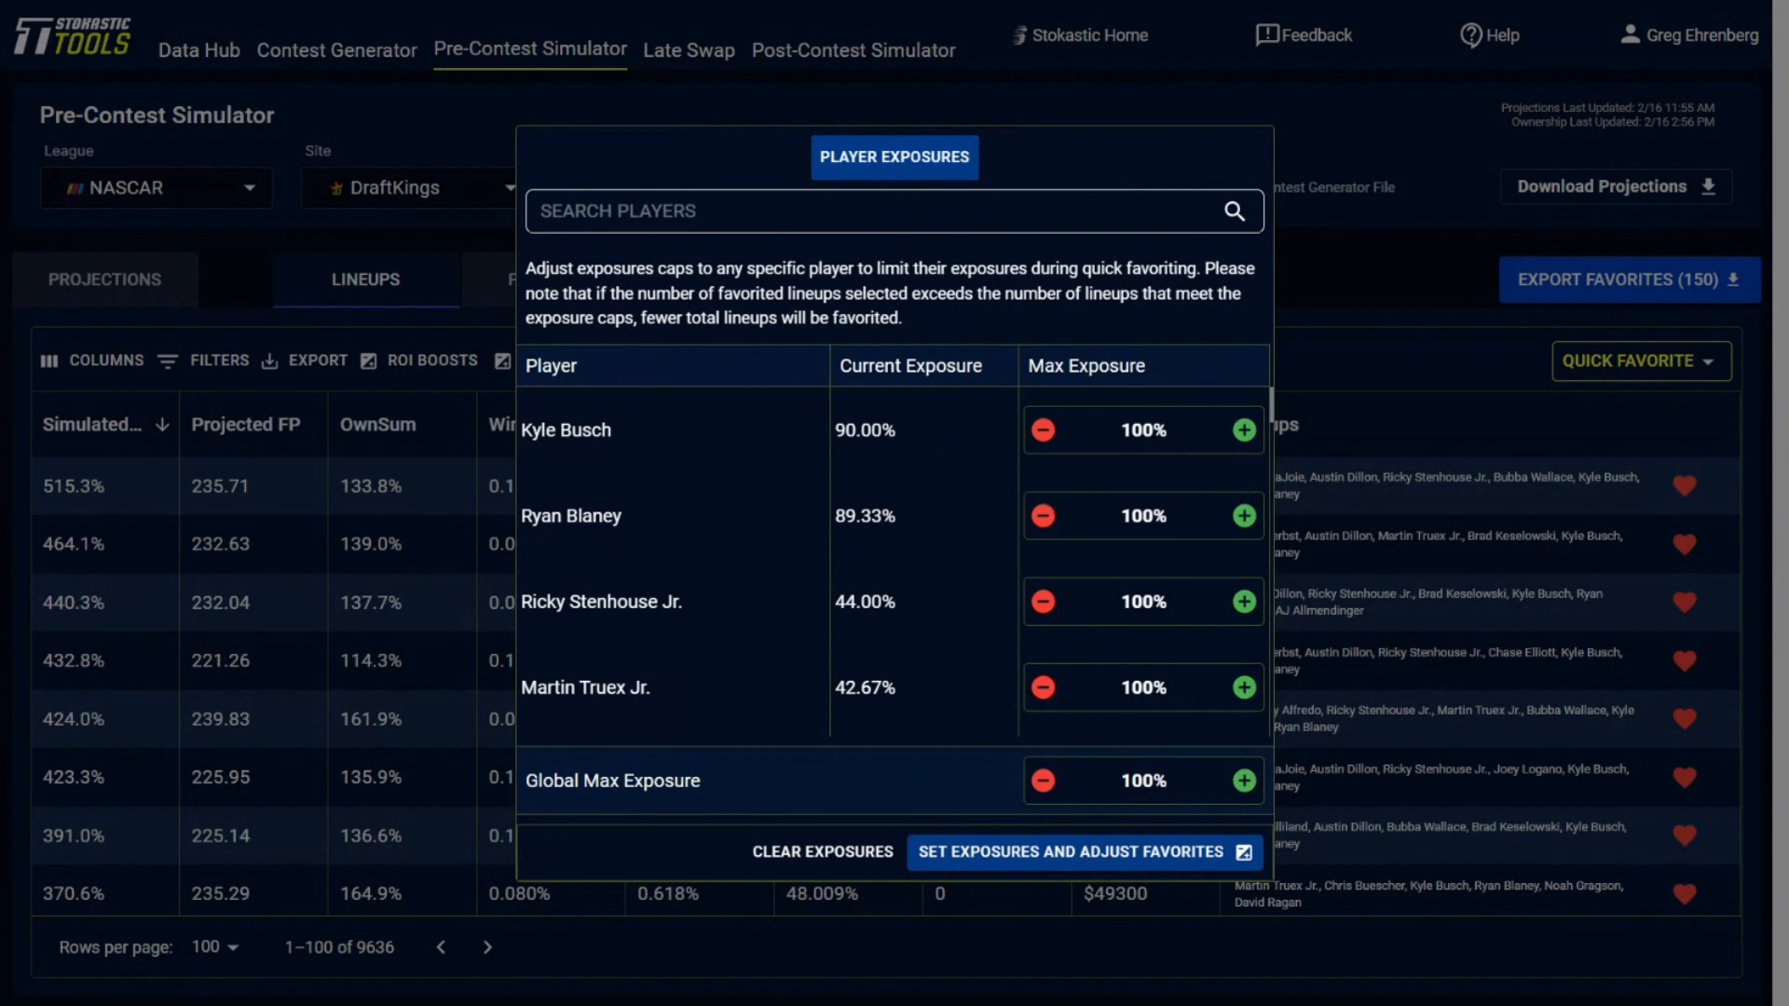
{"action": "left_click", "coordinate": [1043, 430]}
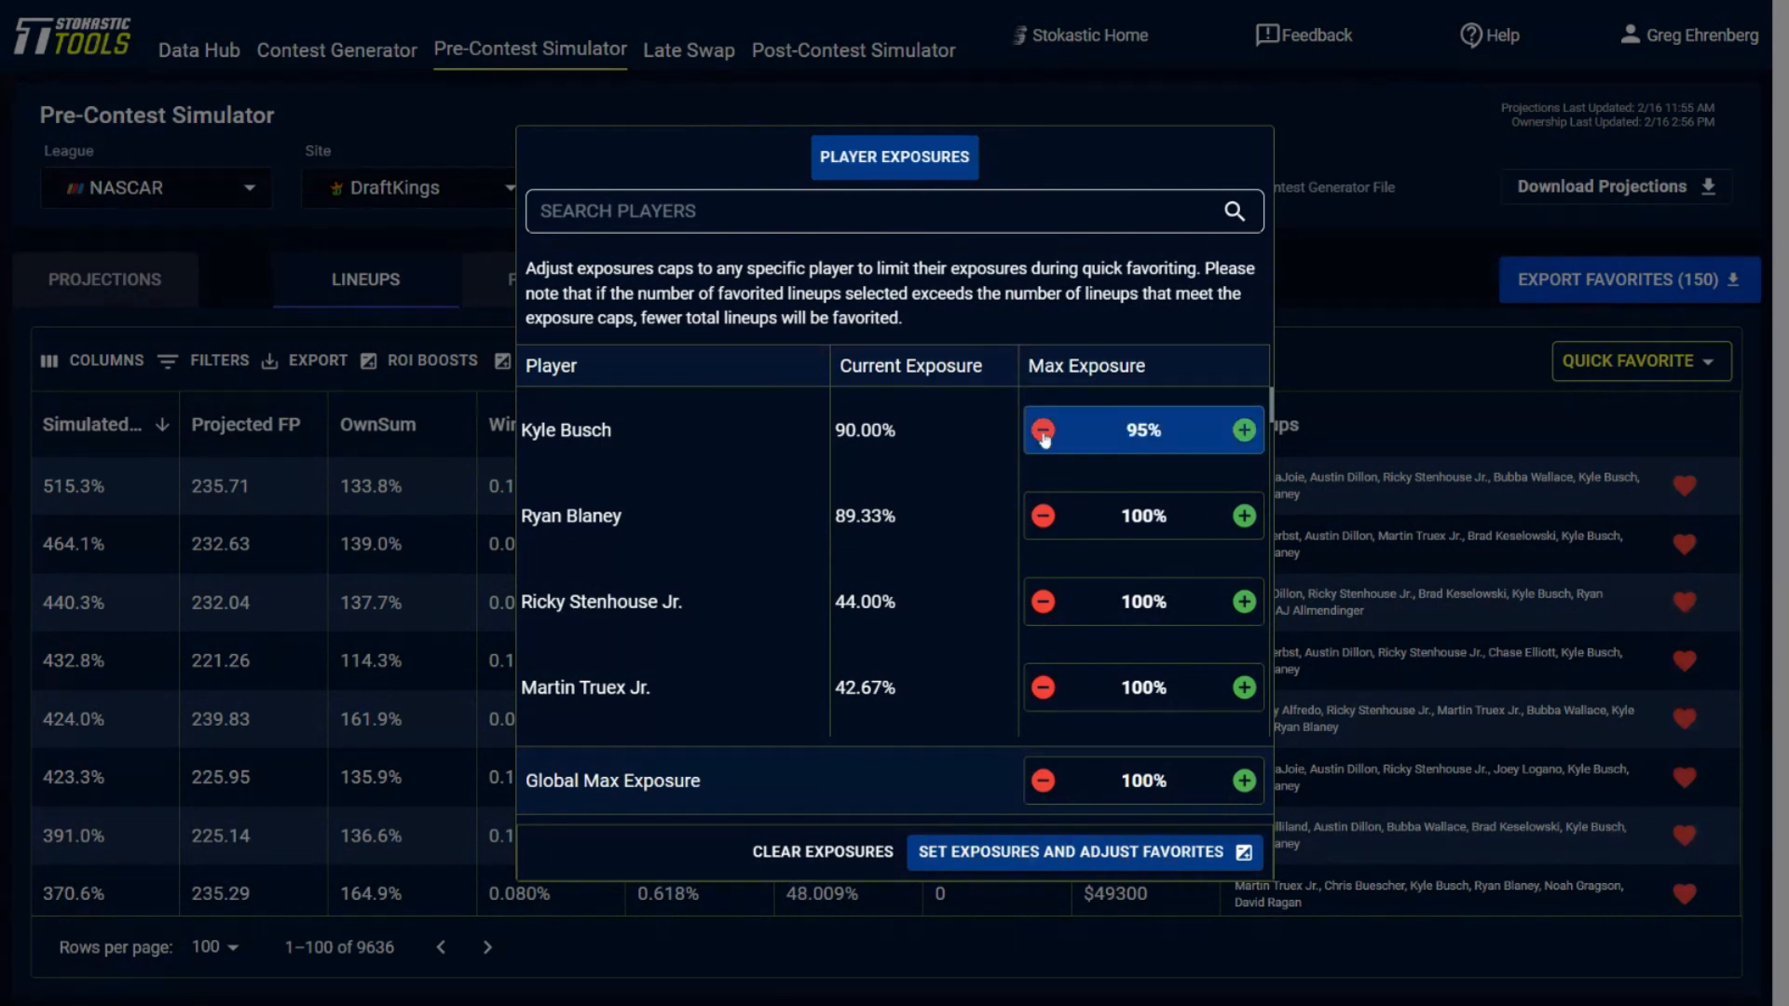
{"action": "left_click", "coordinate": [1042, 431]}
{"action": "left_click", "coordinate": [1043, 430]}
{"action": "left_click", "coordinate": [1042, 430]}
{"action": "left_click", "coordinate": [1043, 431]}
{"action": "left_click", "coordinate": [1042, 430]}
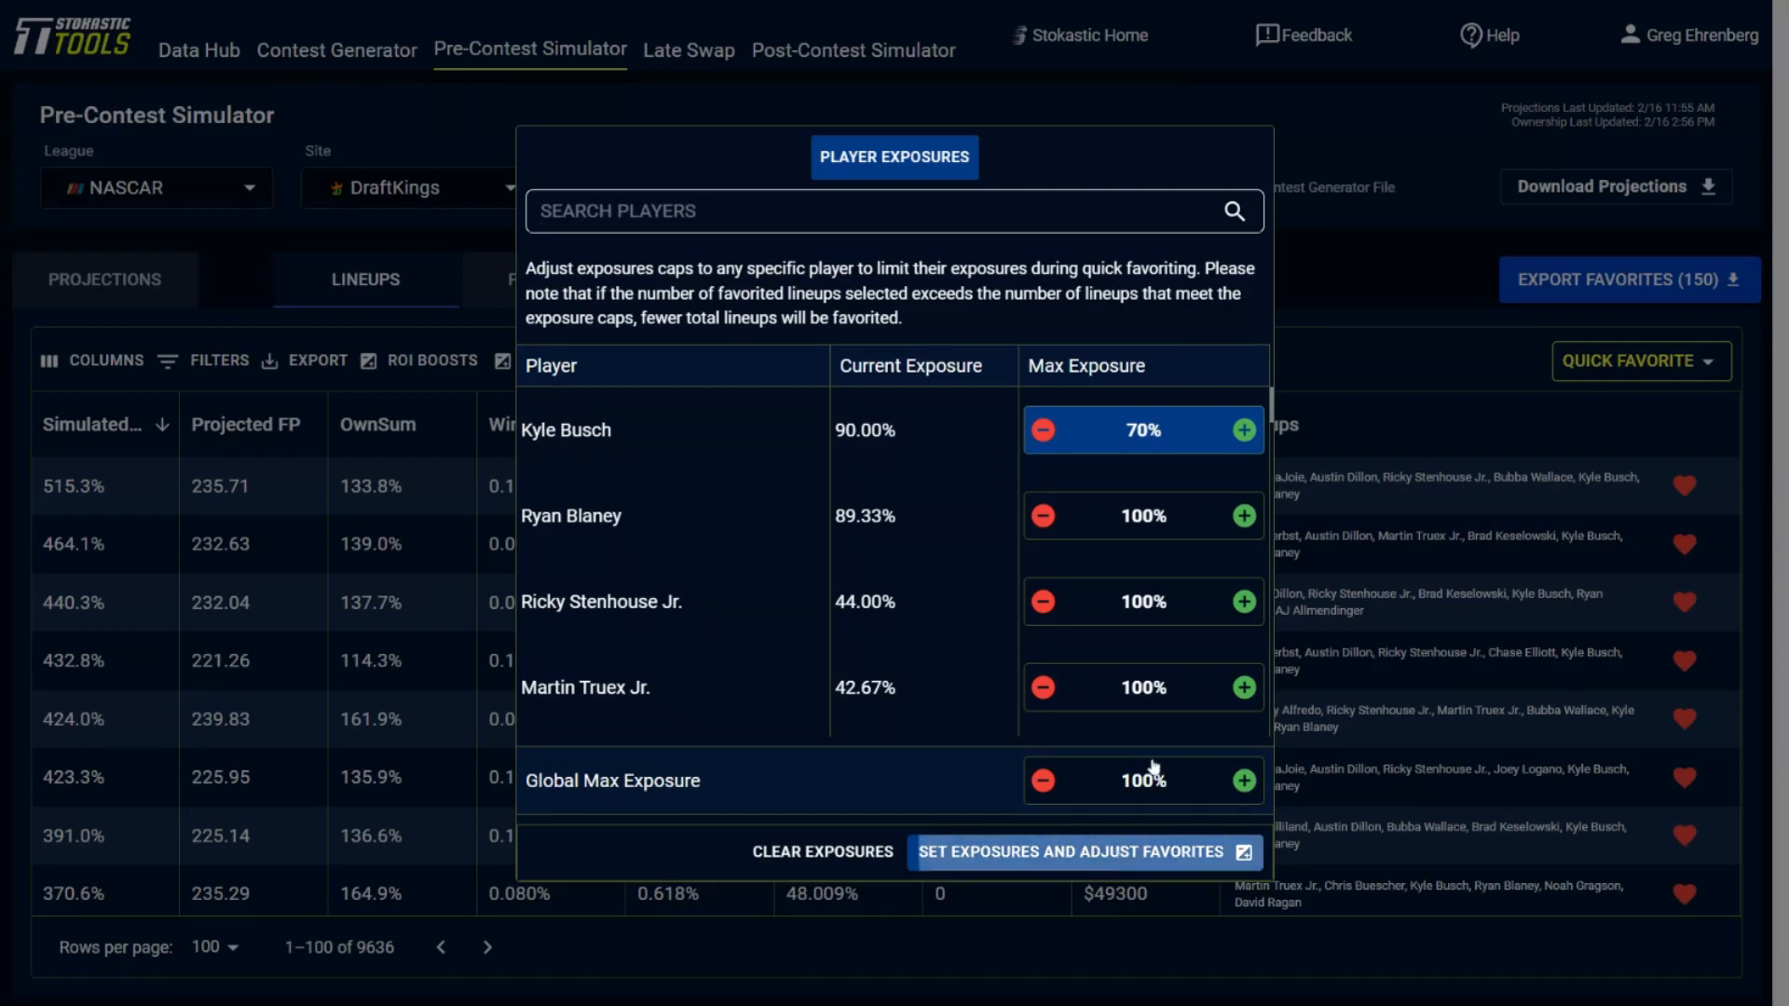
{"action": "left_click", "coordinate": [917, 852]}
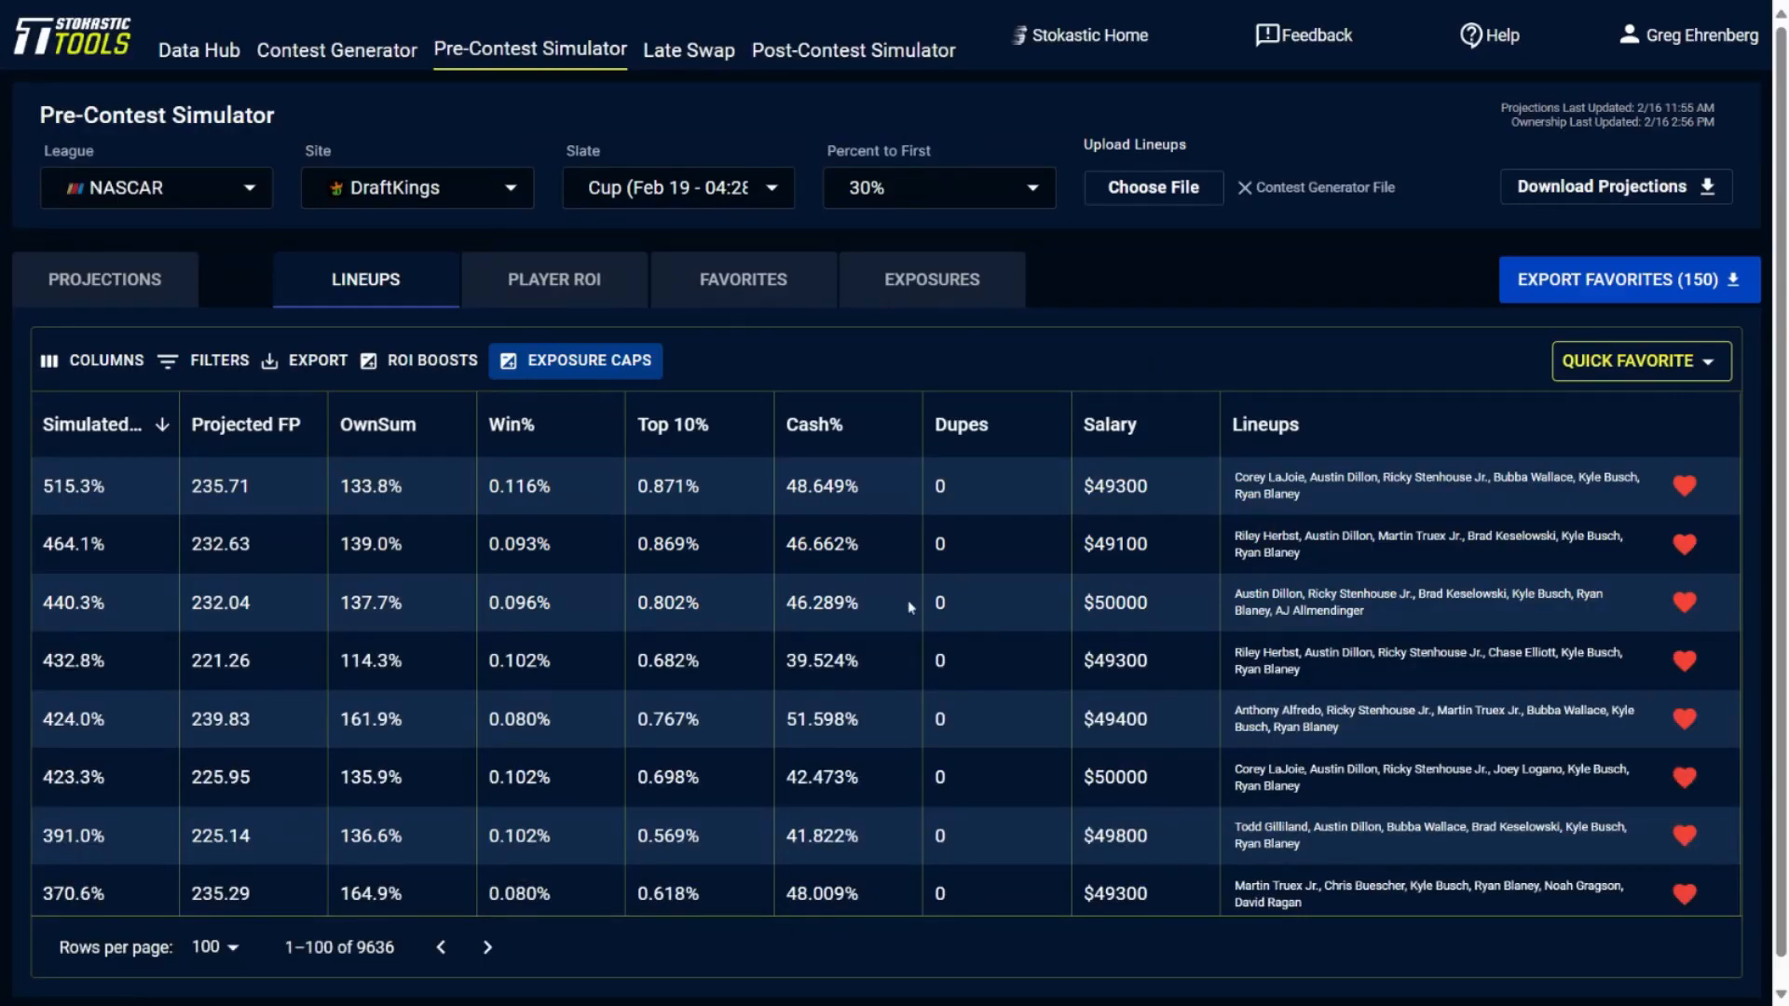
{"action": "left_click", "coordinate": [926, 284]}
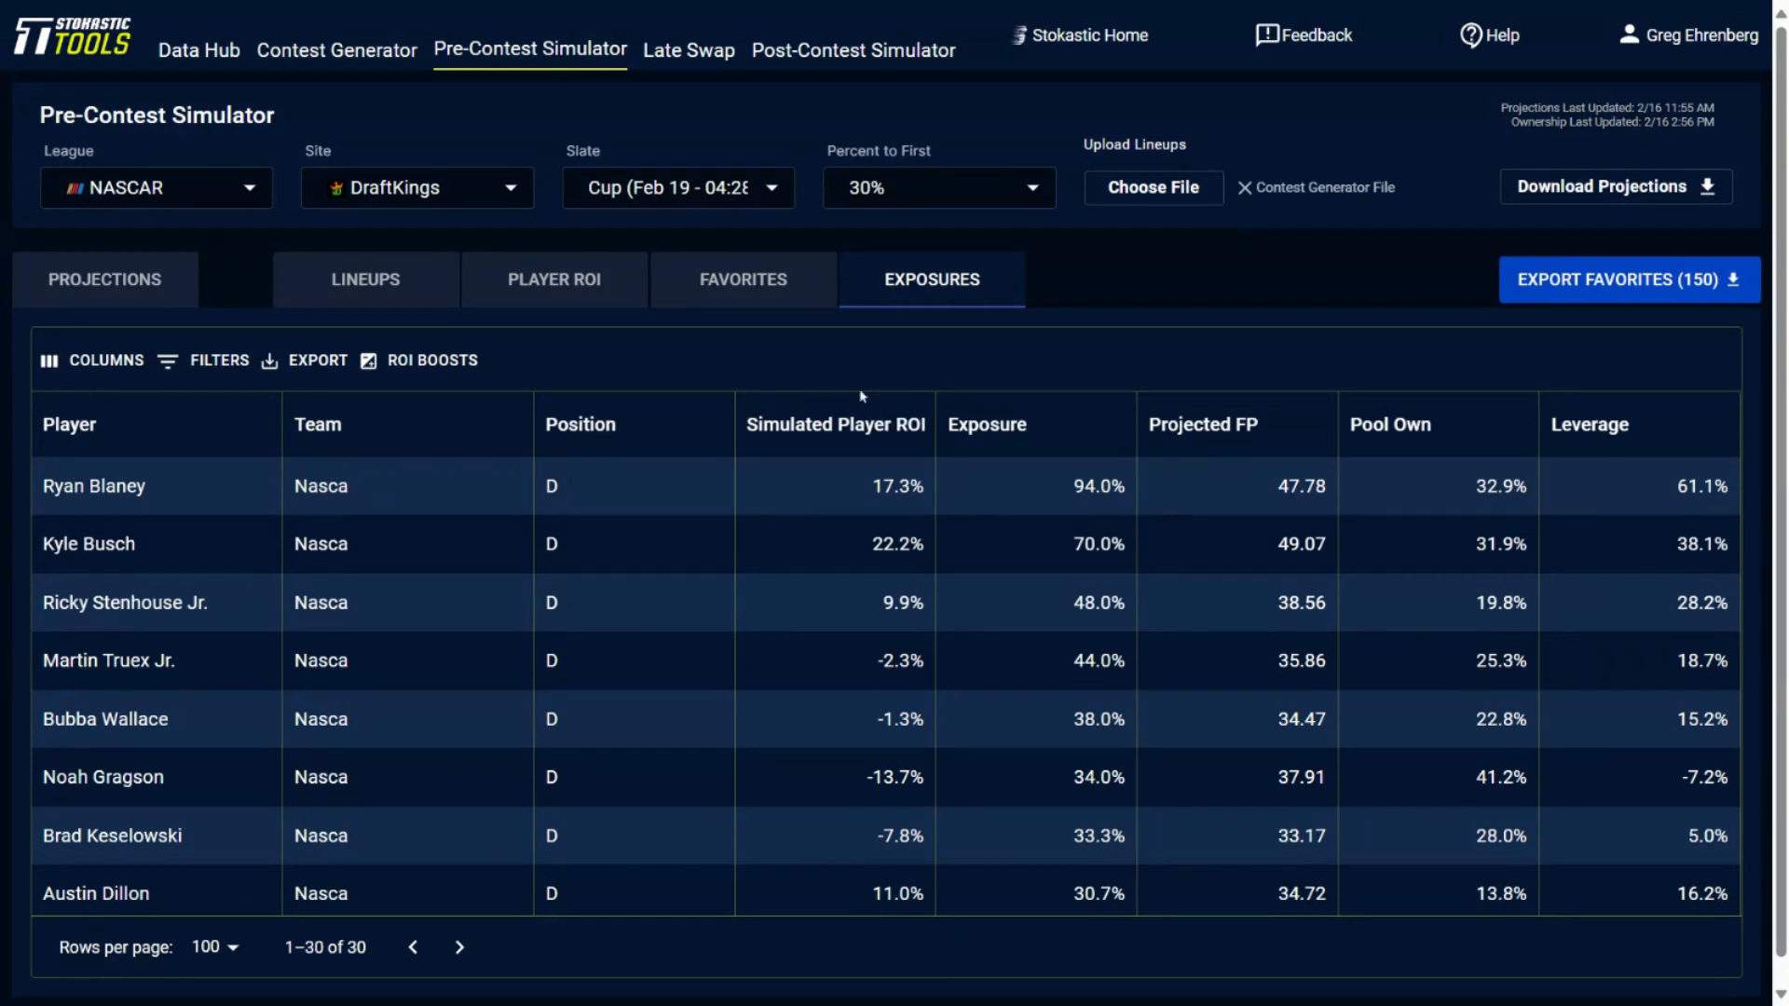
Step: Apply a 50% ROI boost to David Ragan
{"action": "left_click", "coordinate": [398, 294]}
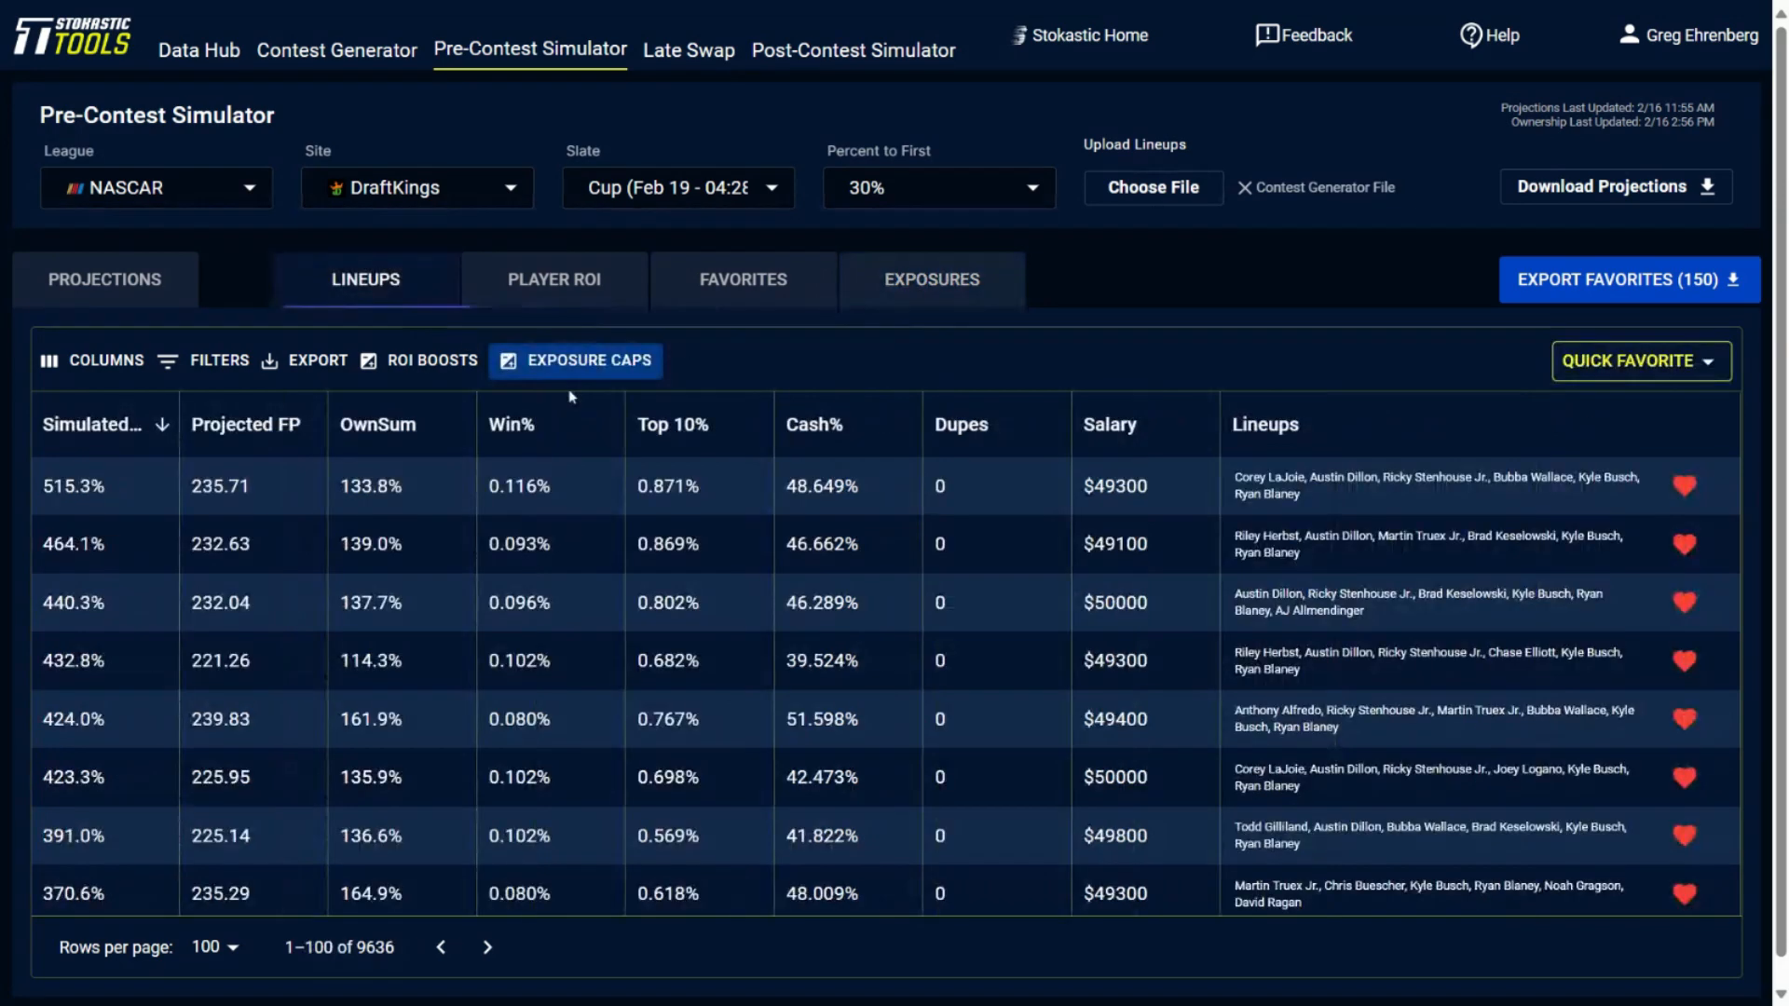
{"action": "left_click", "coordinate": [892, 284]}
{"action": "left_click", "coordinate": [470, 361]}
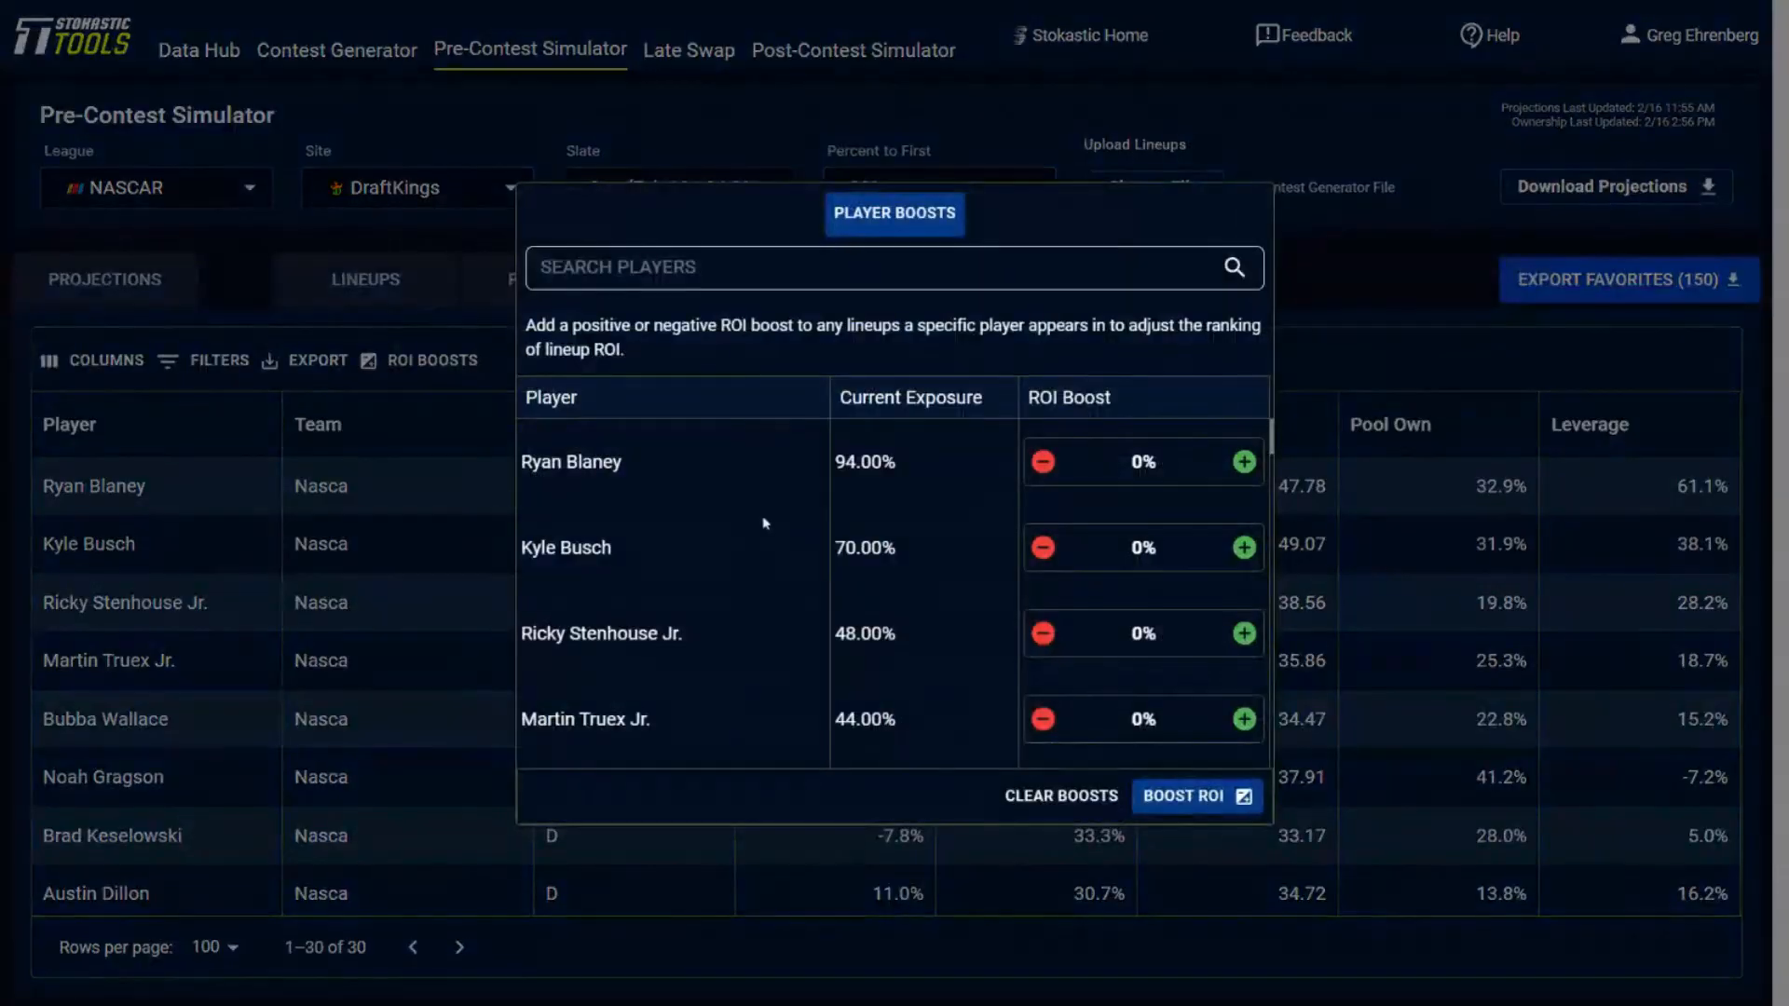
{"action": "scroll", "coordinate": [841, 532], "scroll_direction": "down", "scroll_amount": 3}
{"action": "scroll", "coordinate": [892, 597], "scroll_direction": "down", "scroll_amount": 4}
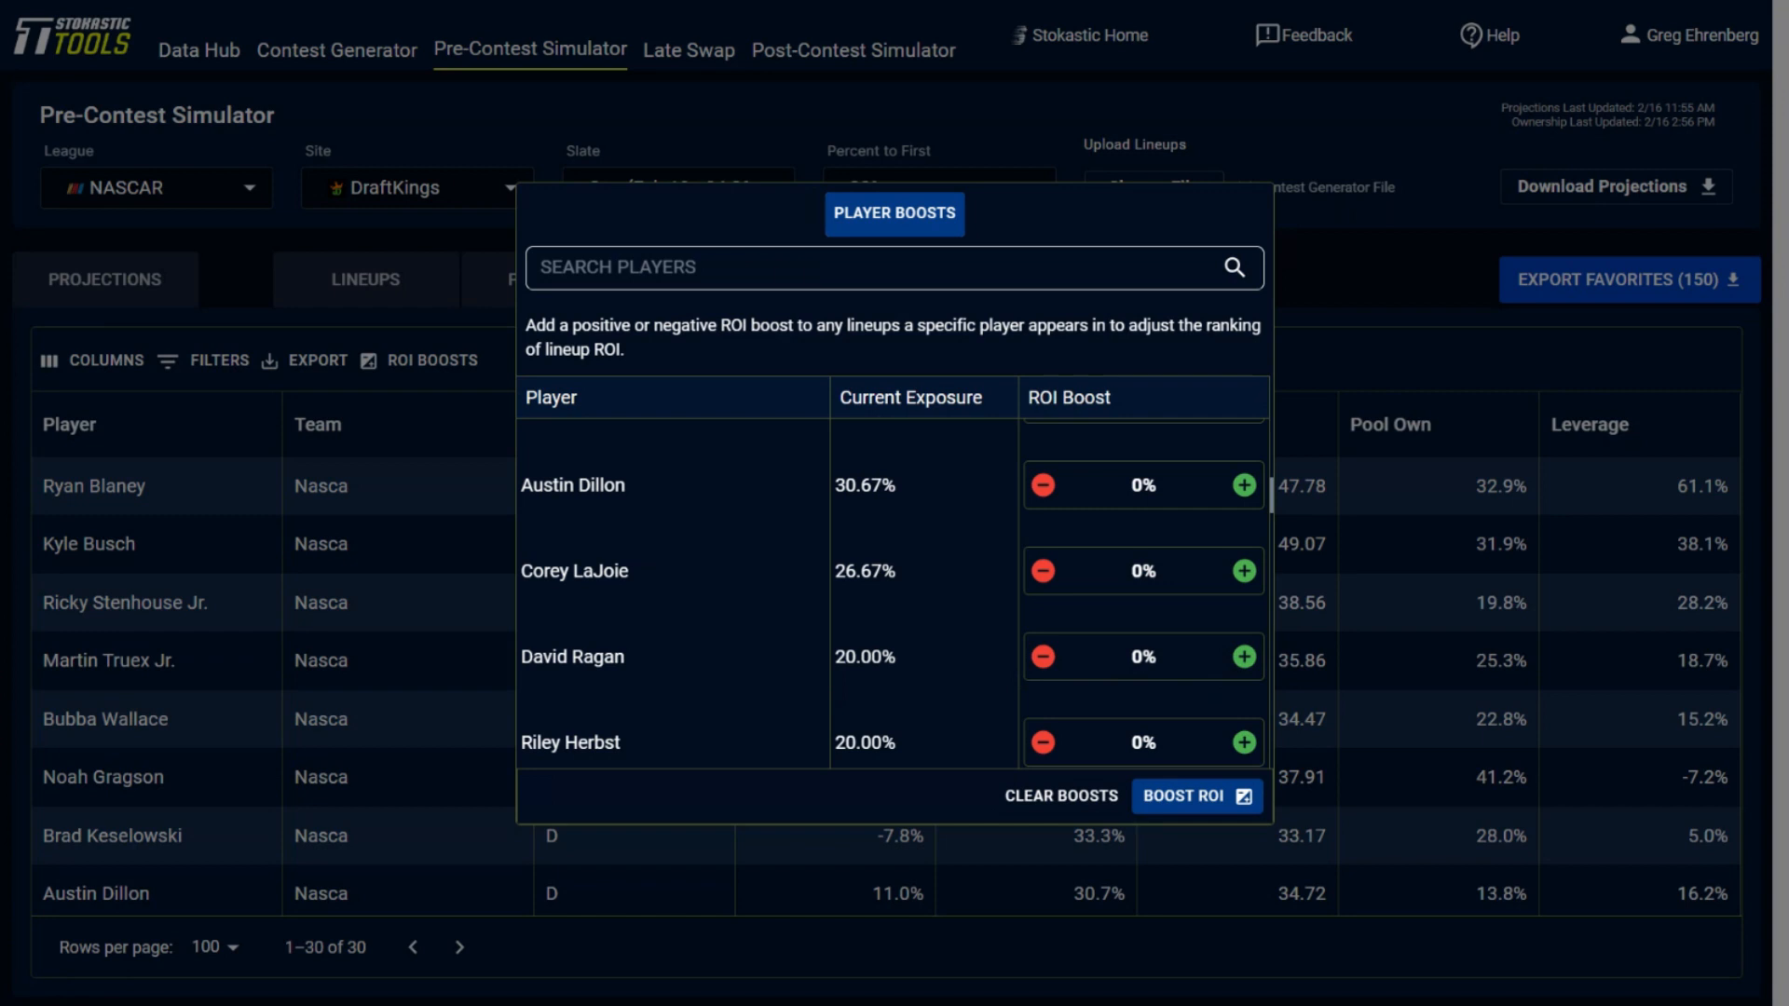
{"action": "left_click", "coordinate": [1242, 657]}
{"action": "left_click", "coordinate": [1242, 658]}
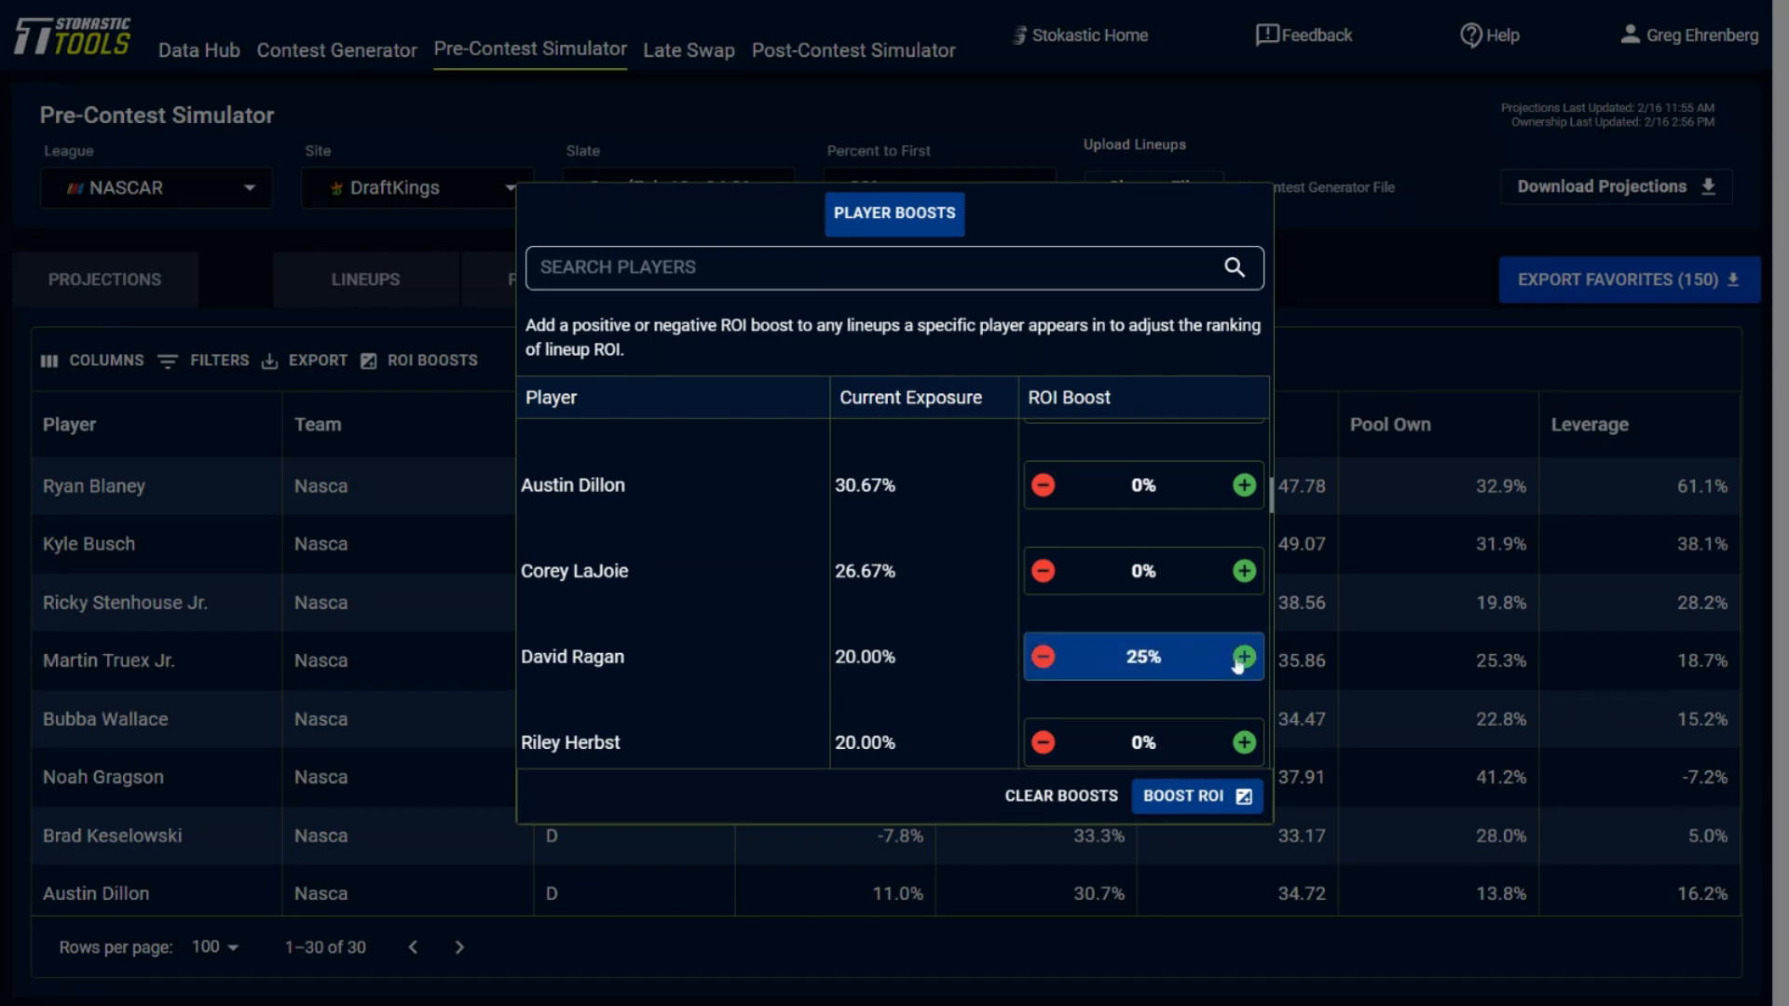
{"action": "left_click", "coordinate": [1242, 658]}
{"action": "left_click", "coordinate": [1242, 658]}
{"action": "left_click", "coordinate": [1242, 658]}
{"action": "left_click", "coordinate": [1211, 796]}
Step: Un-favorite all lineups, favorite the top 150 with the David Ragan boost and exposure cap active, and check the exposures
{"action": "left_click", "coordinate": [432, 288]}
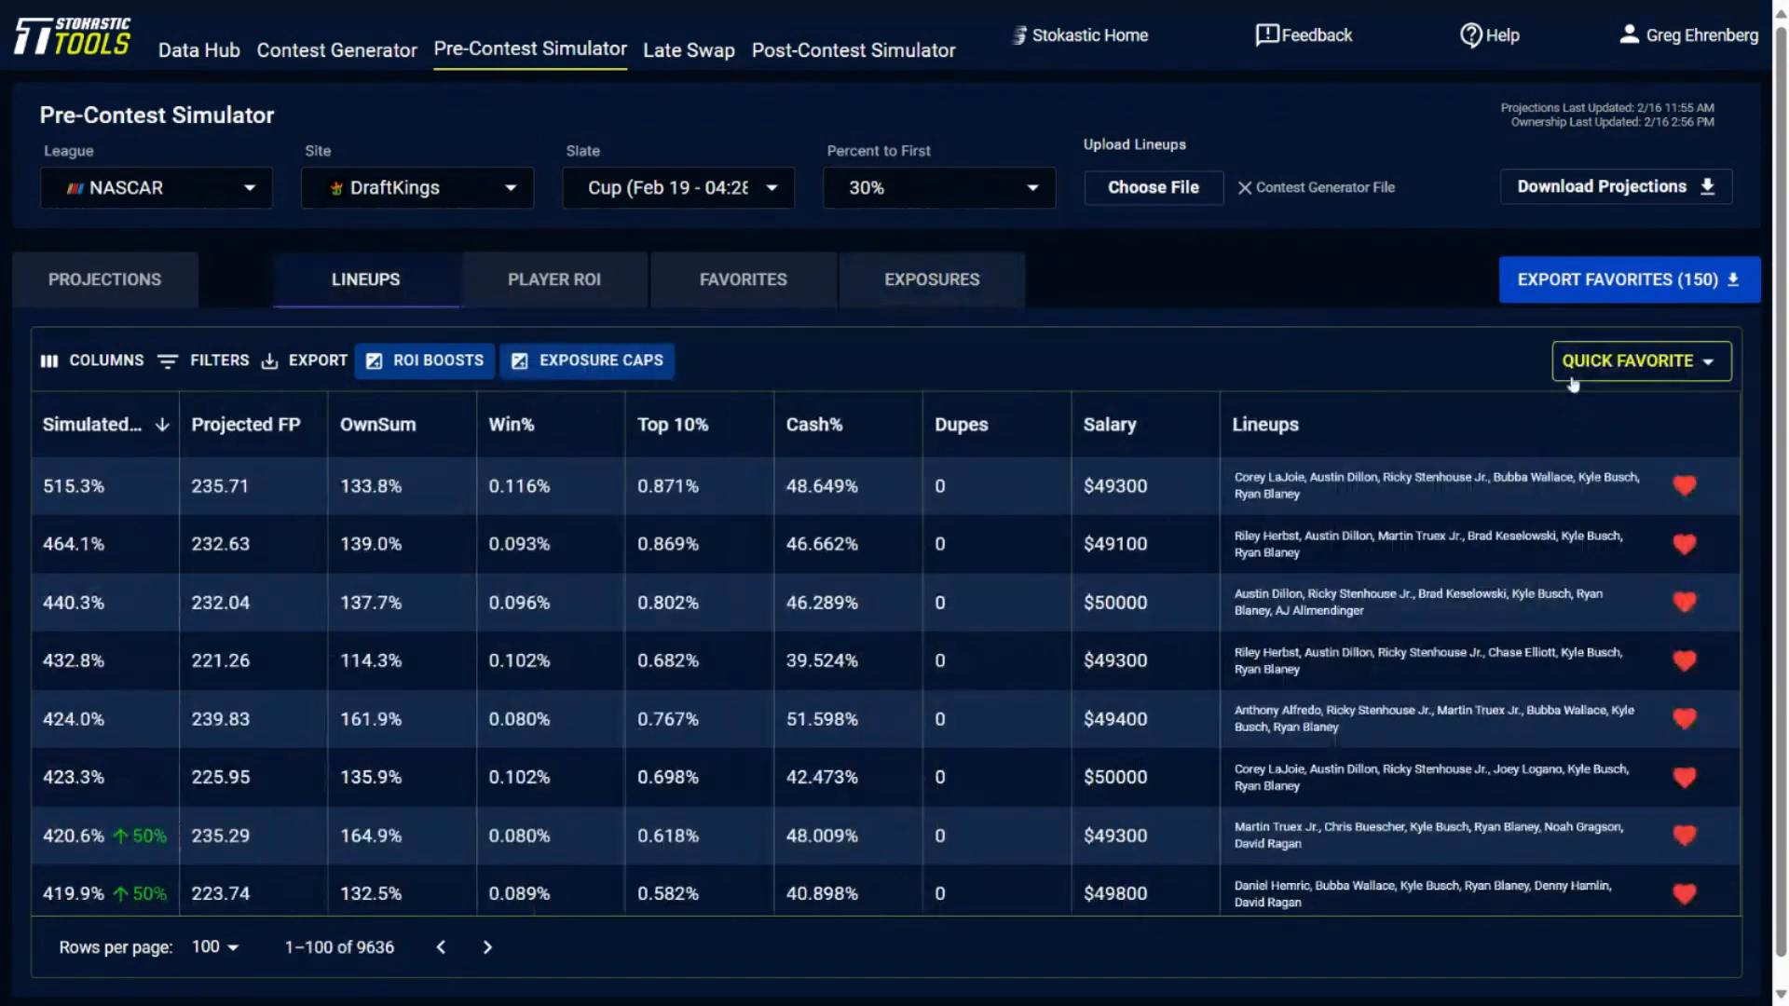
{"action": "left_click", "coordinate": [1575, 368]}
{"action": "left_click", "coordinate": [1599, 617]}
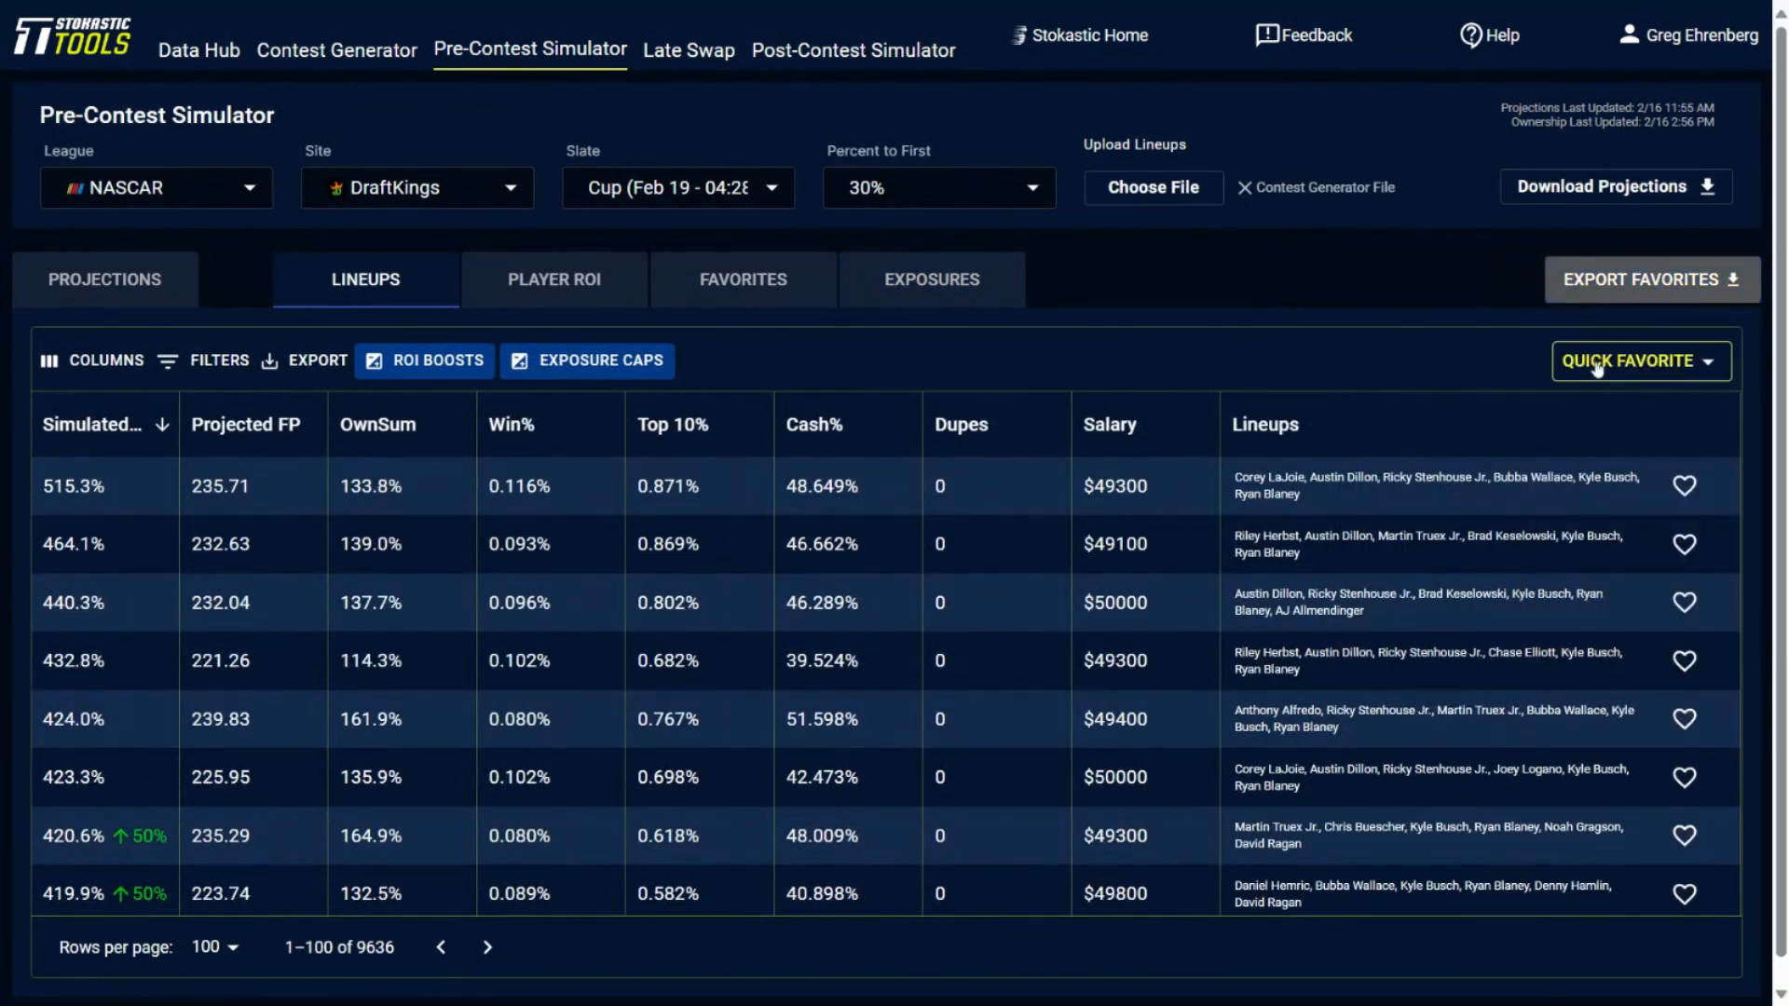
{"action": "left_click", "coordinate": [1599, 368]}
{"action": "left_click", "coordinate": [1646, 403]}
{"action": "left_click", "coordinate": [932, 279]}
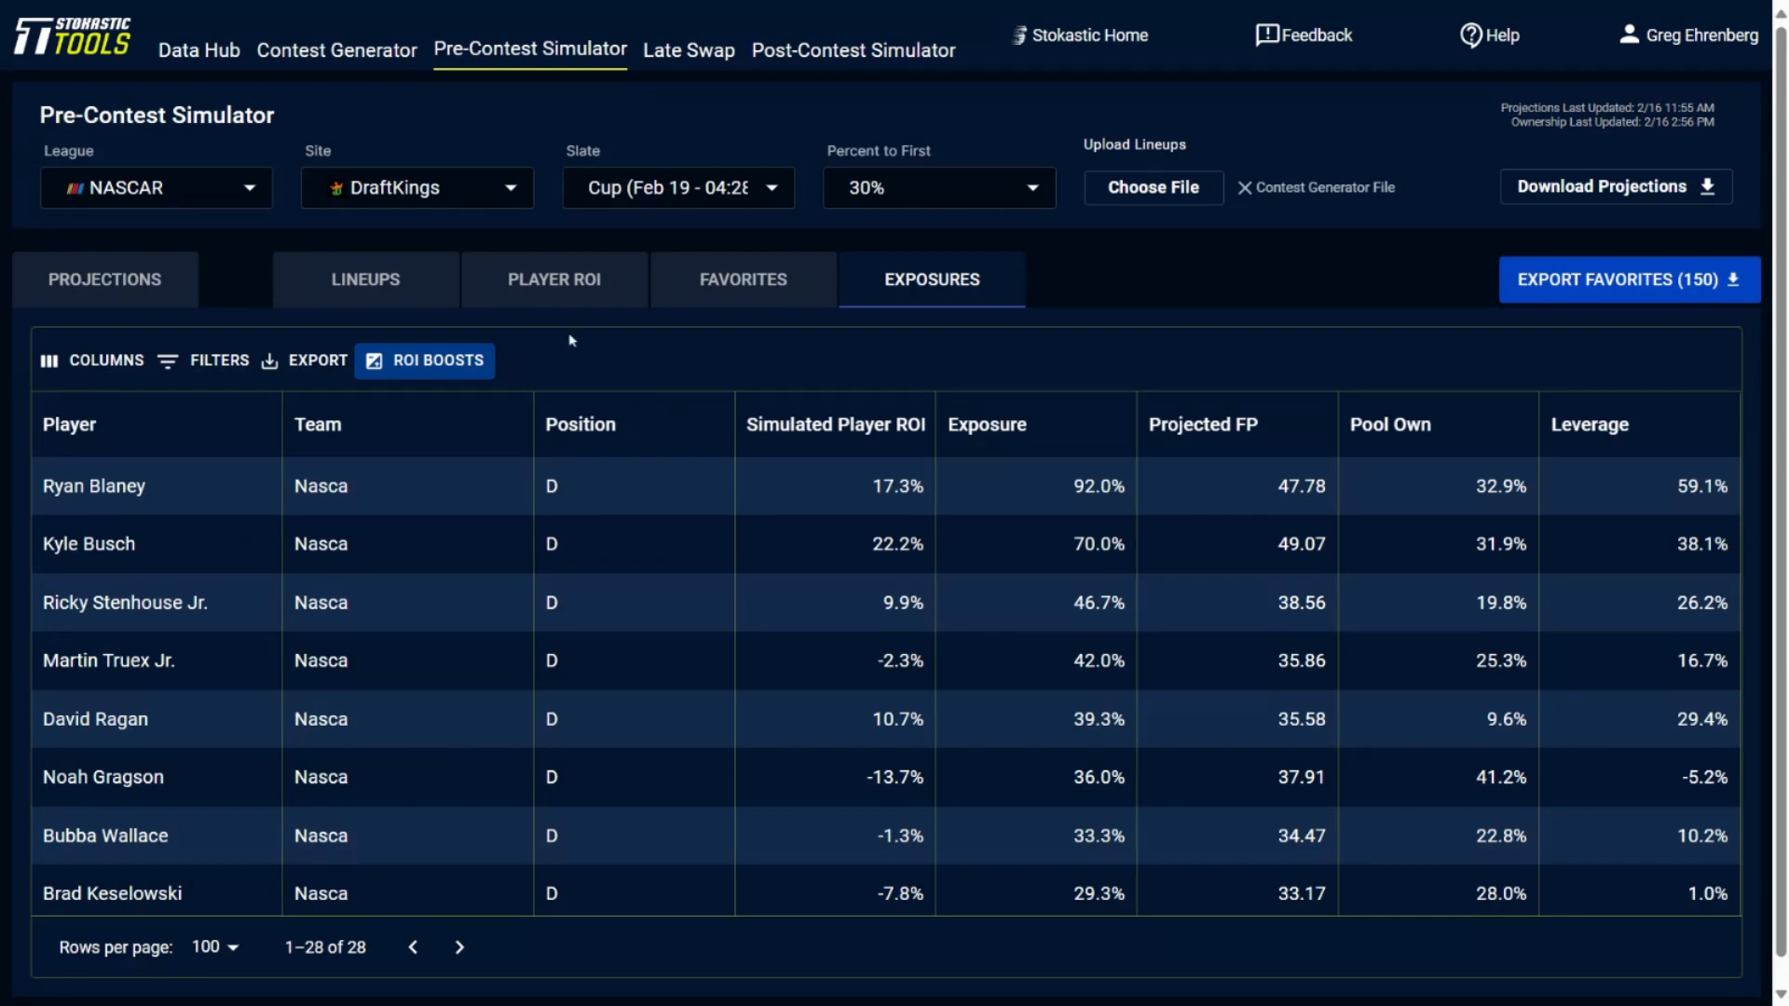
Step: Open the Post-Contest Simulator and view its contest date calendar without picking a date
{"action": "left_click", "coordinate": [436, 284]}
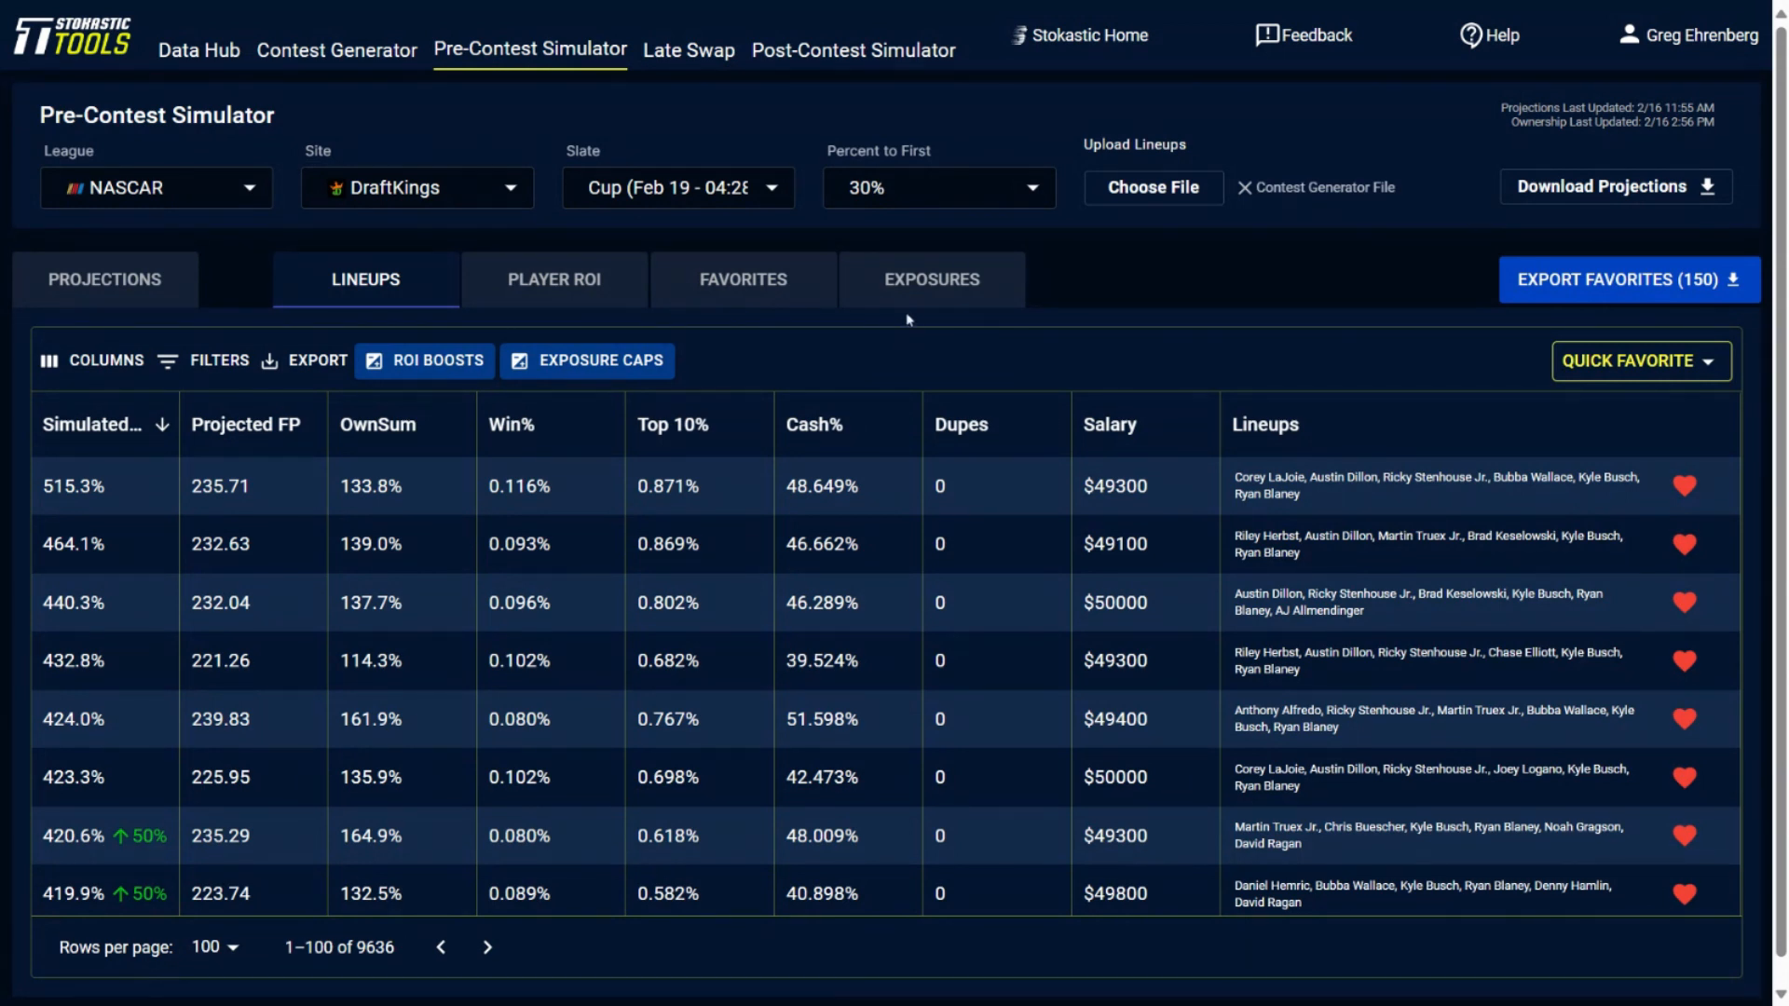
{"action": "left_click", "coordinate": [817, 57]}
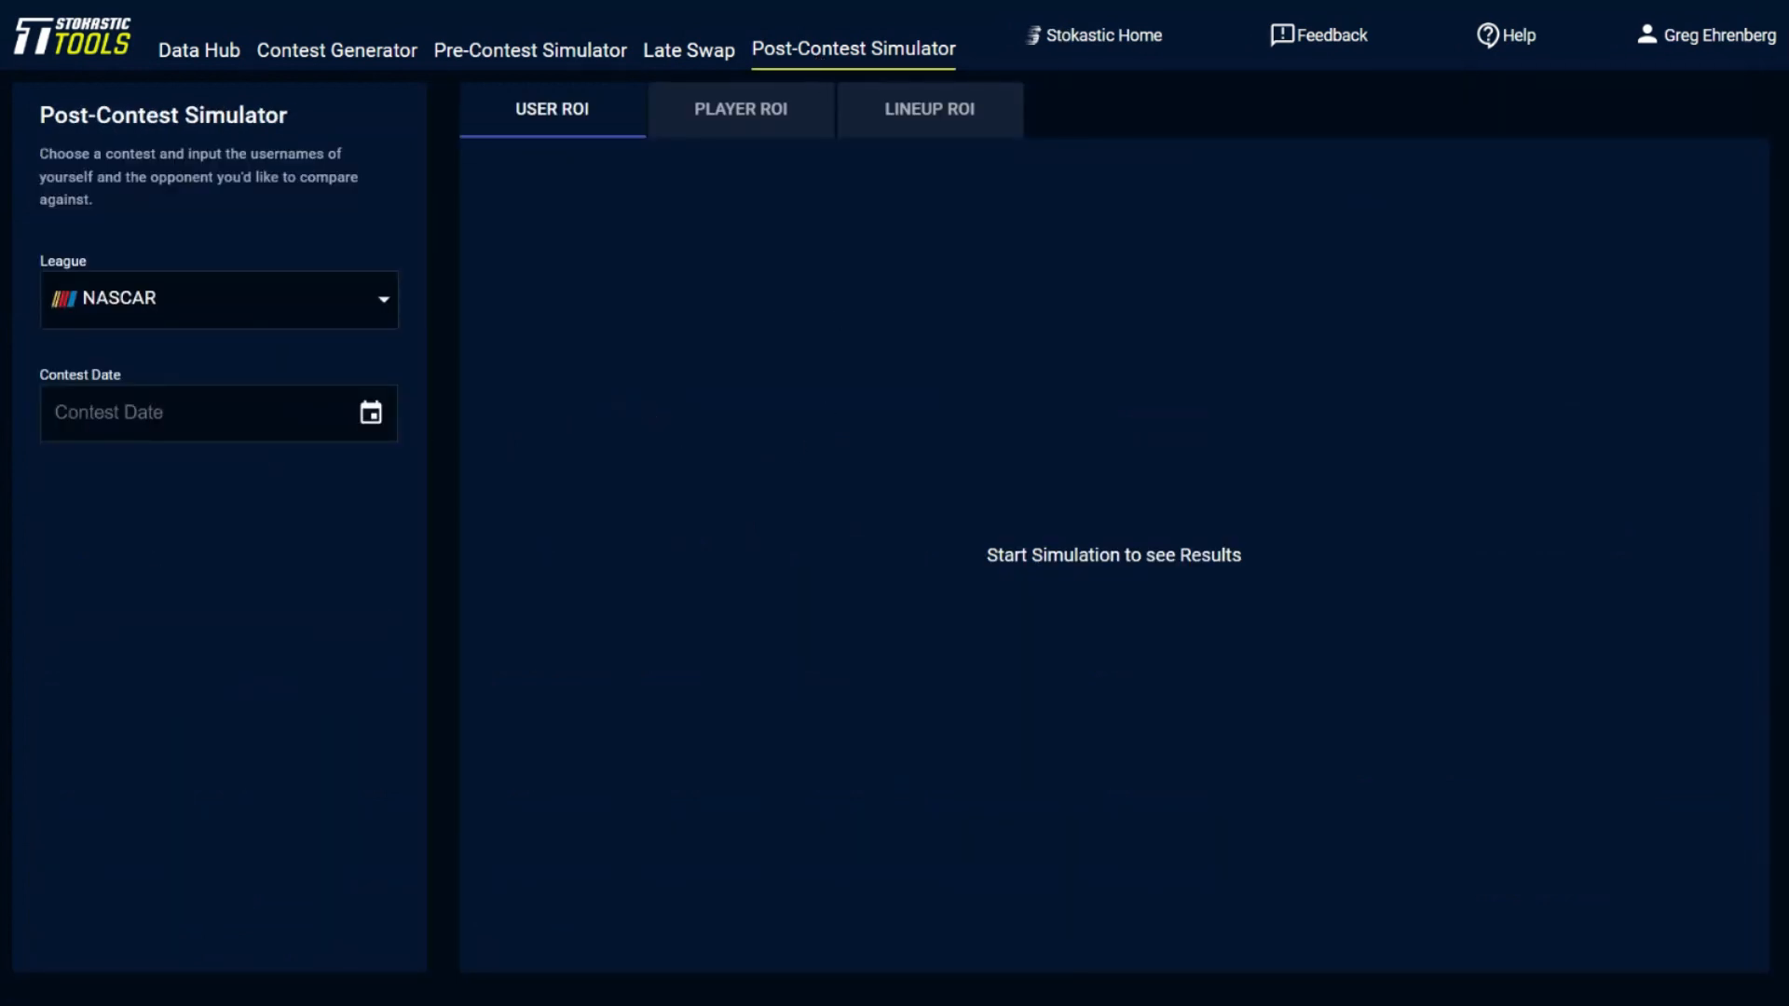
{"action": "left_click", "coordinate": [218, 413]}
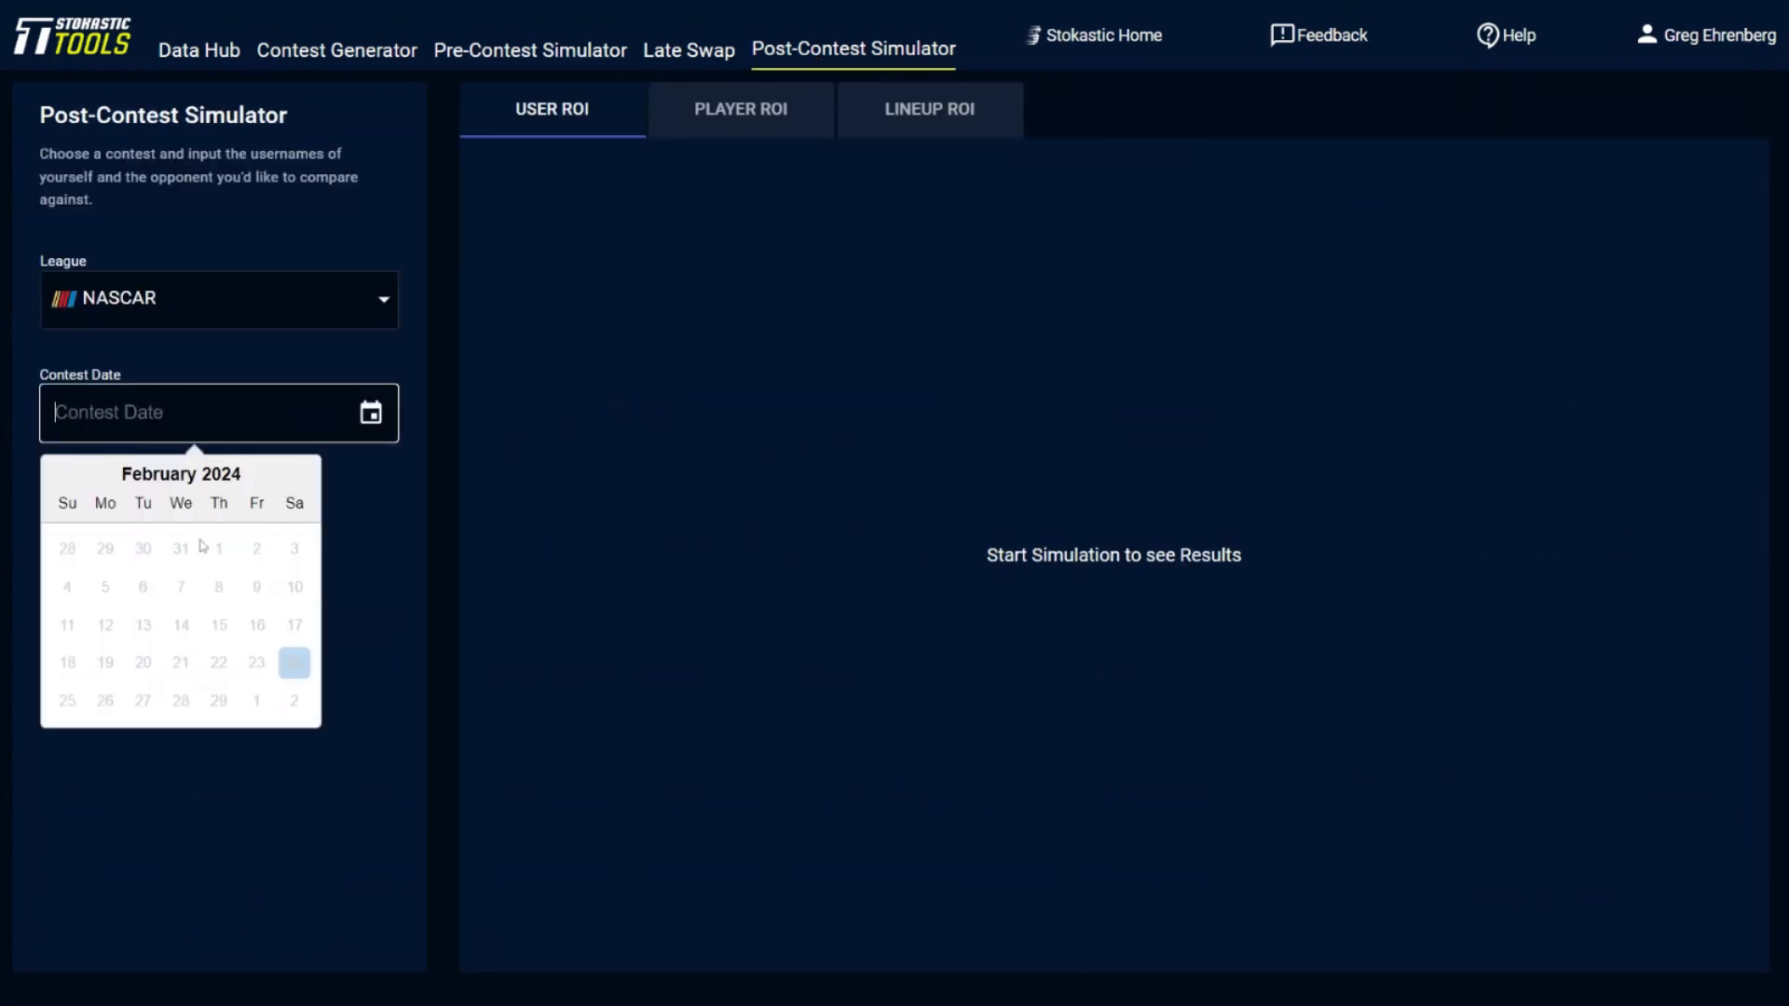
{"action": "left_click", "coordinate": [489, 536]}
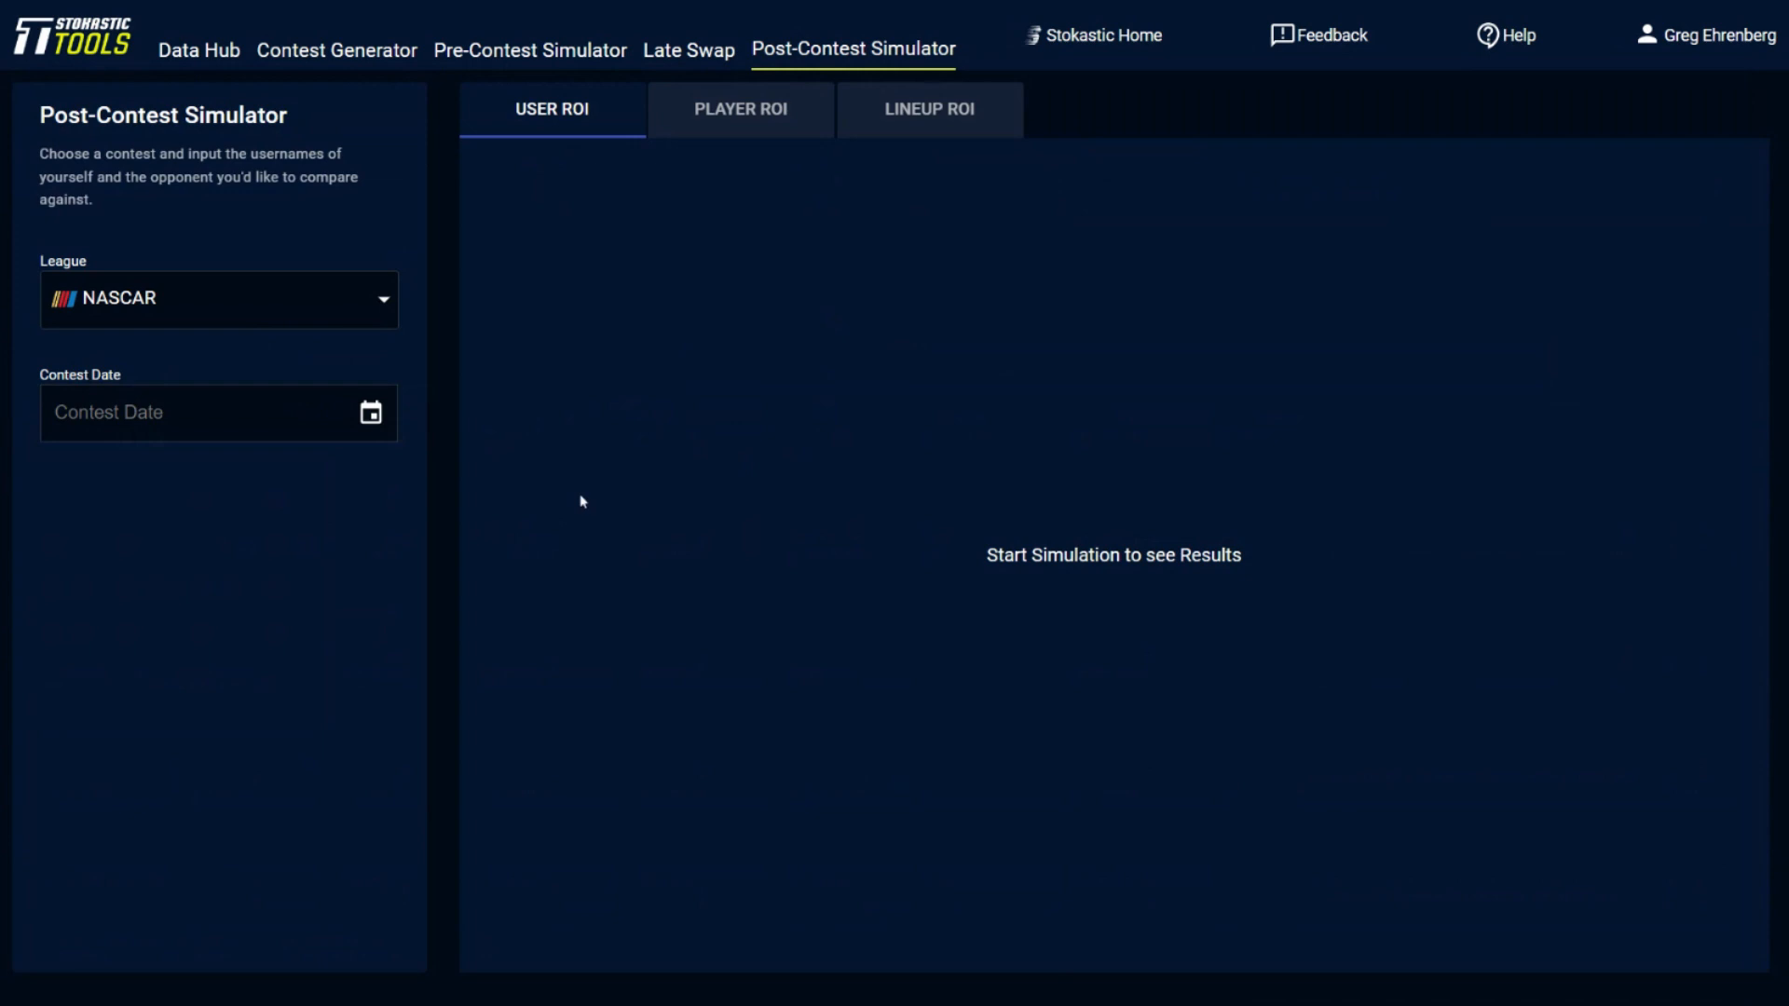